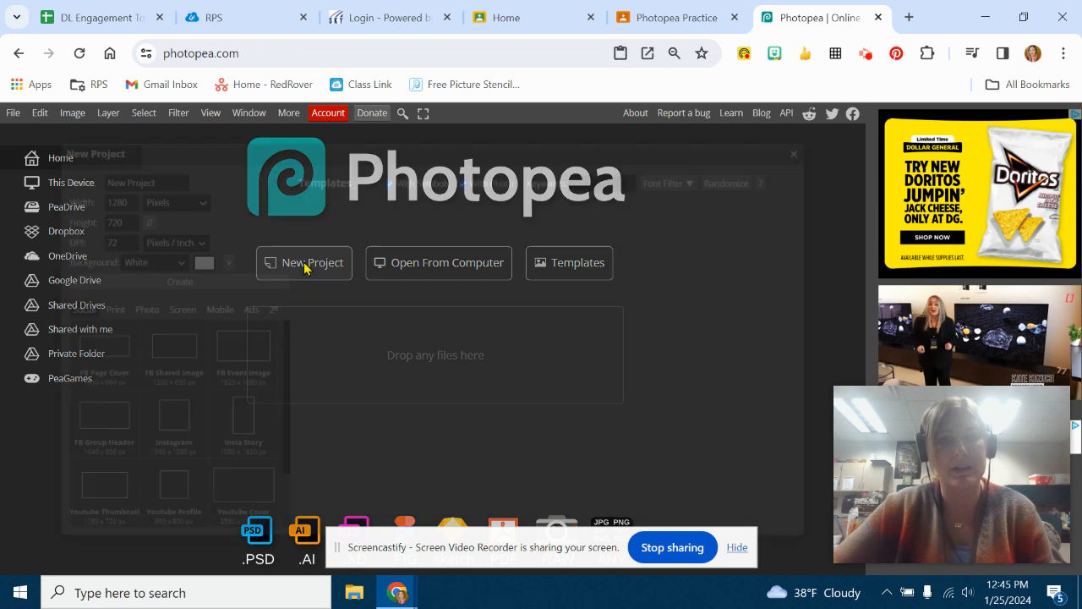
Create a new project 1200 pixels wide and 3500 pixels high at 150 DPI with a white background.
drag(118, 196, 98, 196)
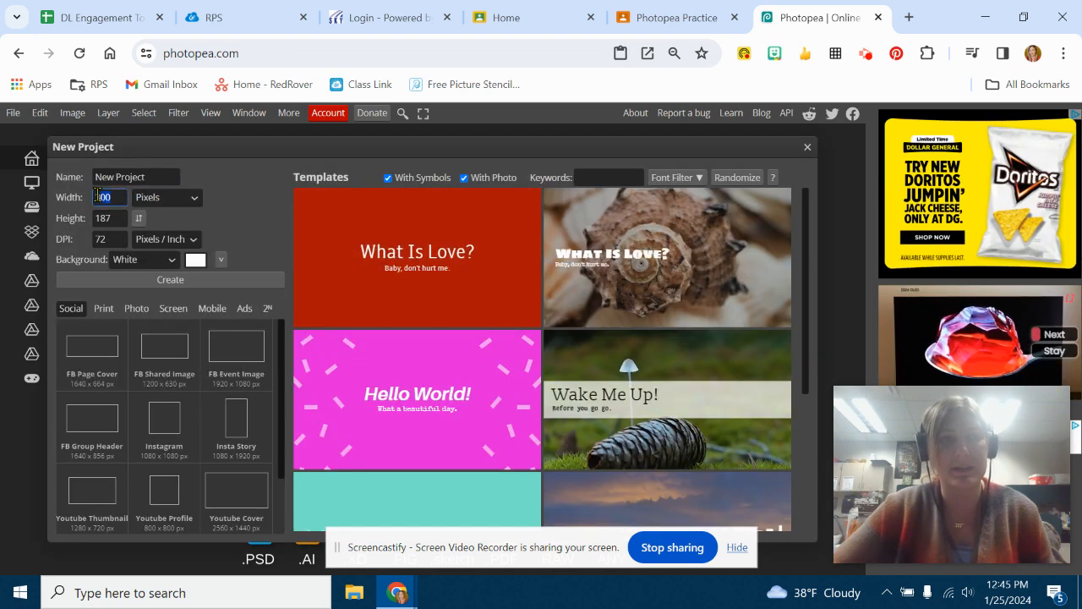
text(1200)
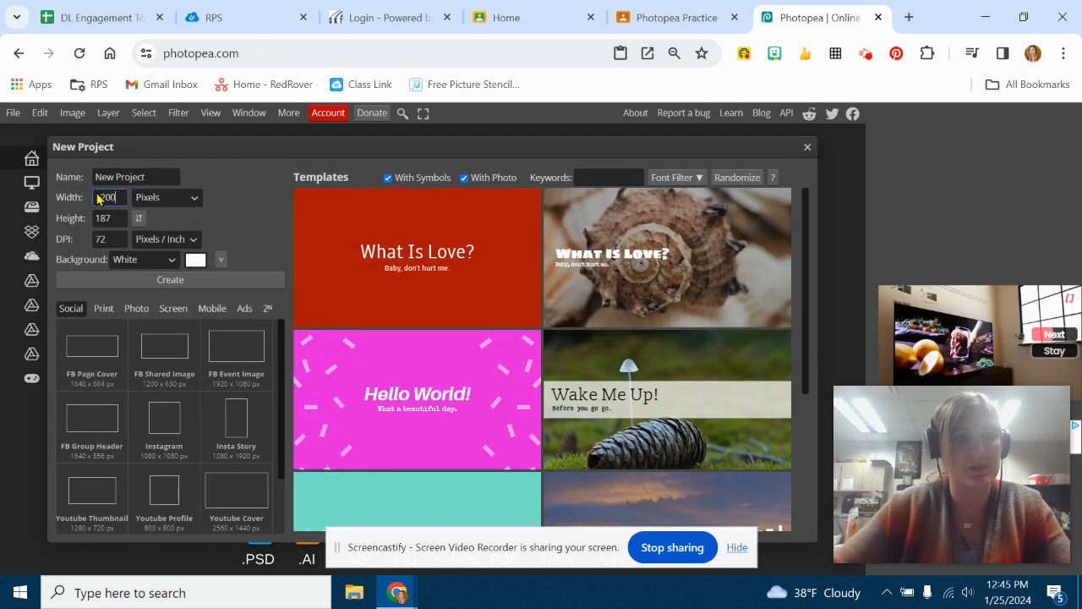
drag(124, 219, 94, 222)
text(3500)
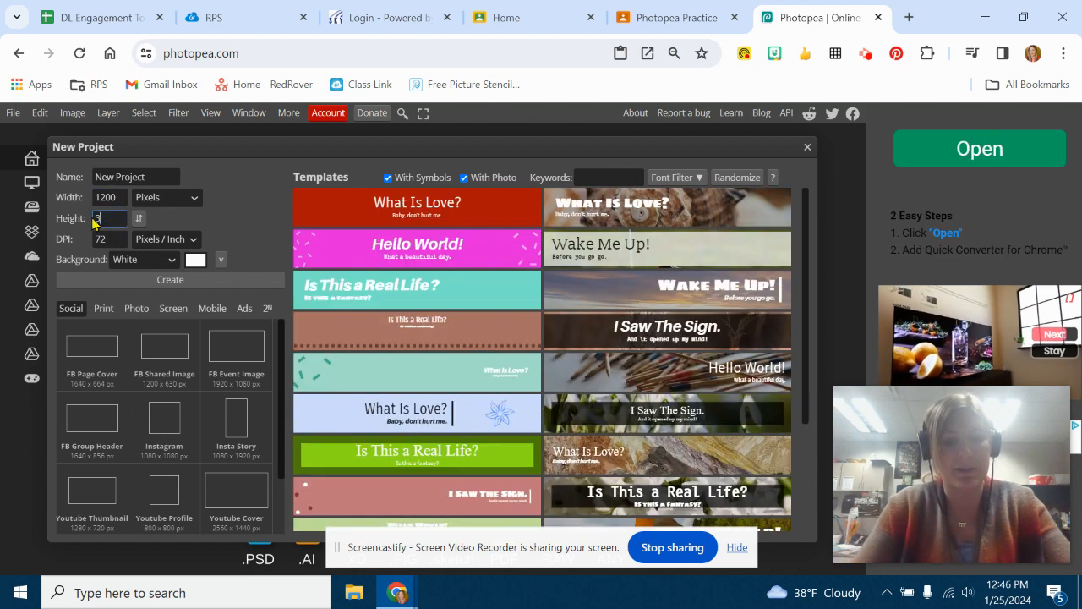
double_click(108, 239)
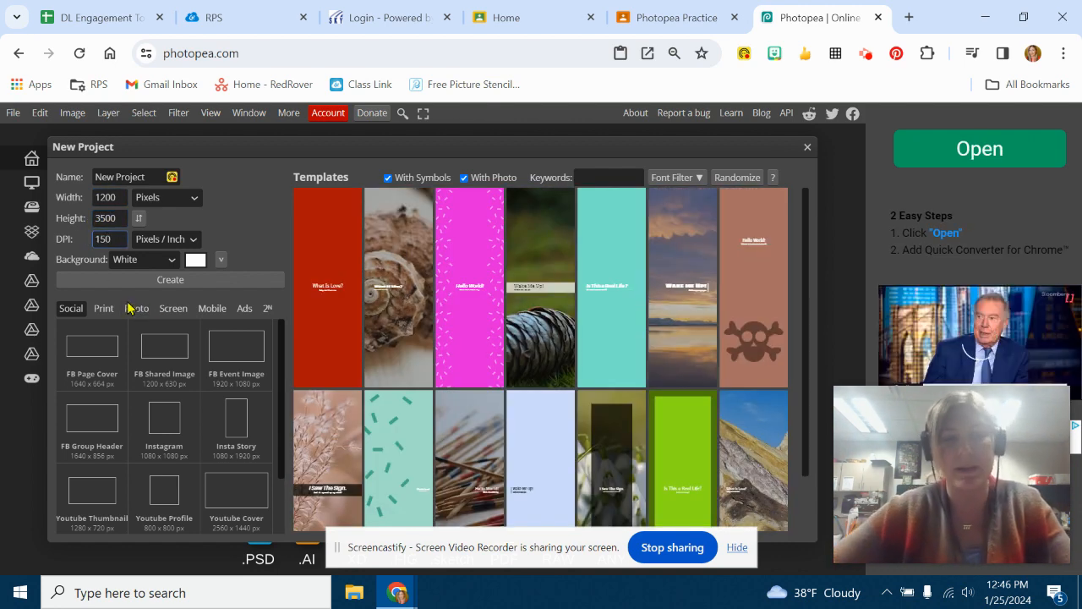
click(170, 282)
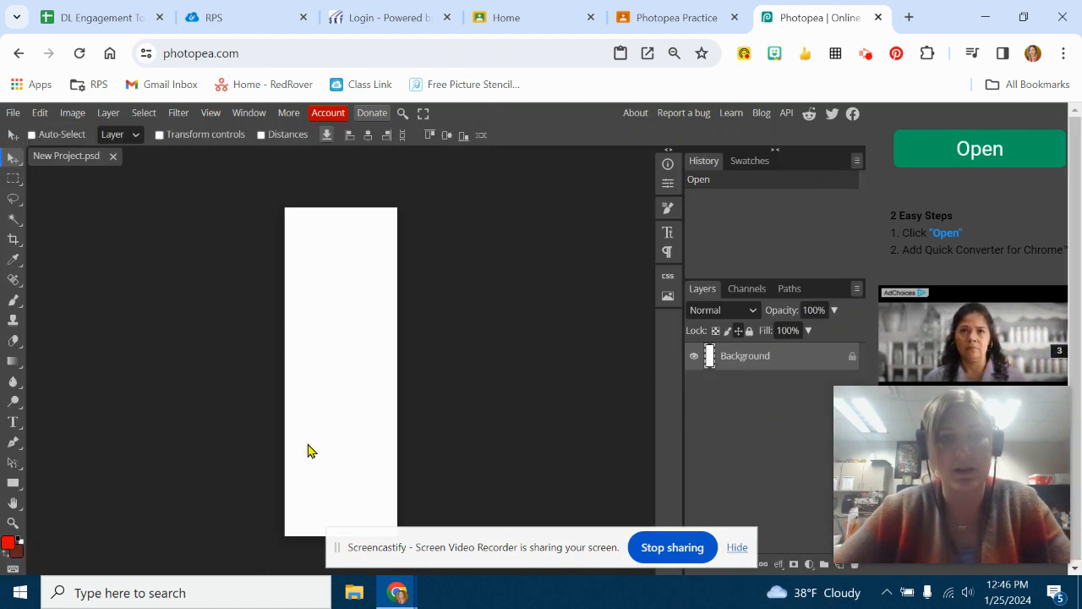
Review the practice file requirements in the Google Classroom assignment, hiding the screen-sharing notice, and return to Photopea.
click(681, 18)
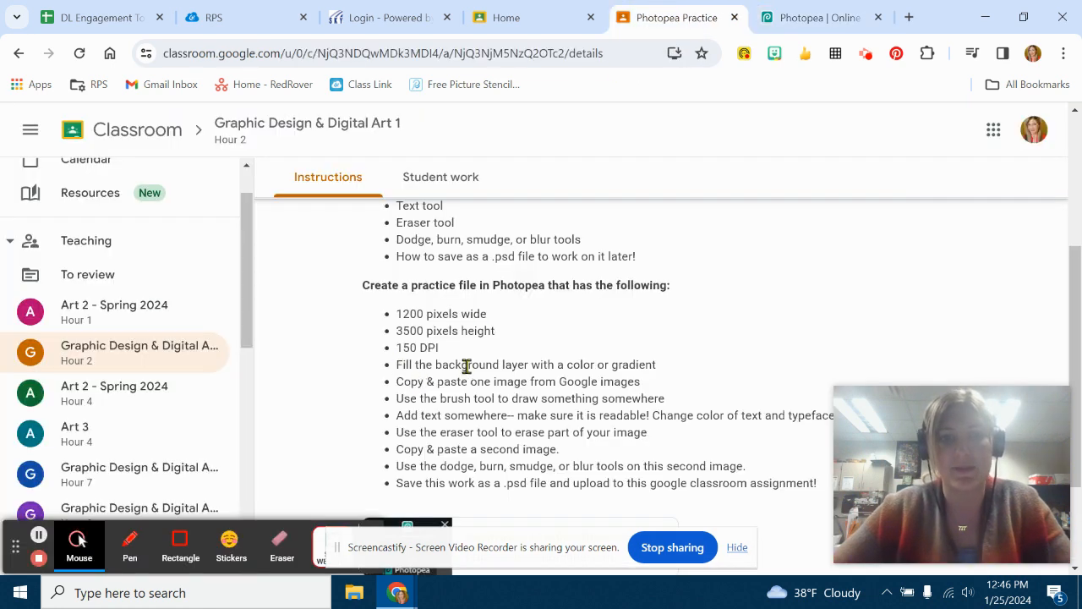
click(738, 548)
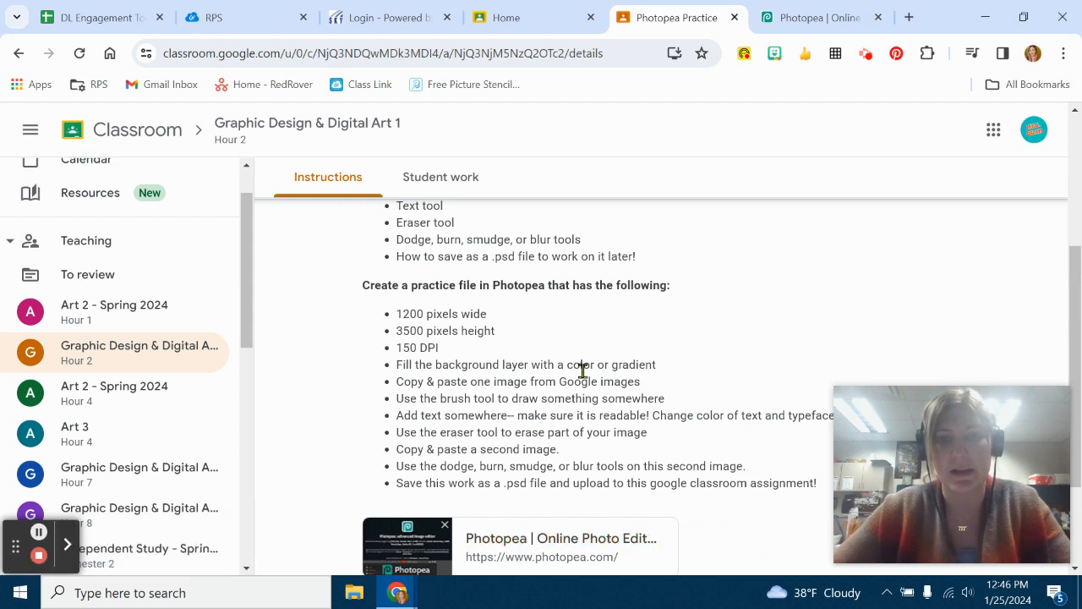
scroll(476, 335, down, 1)
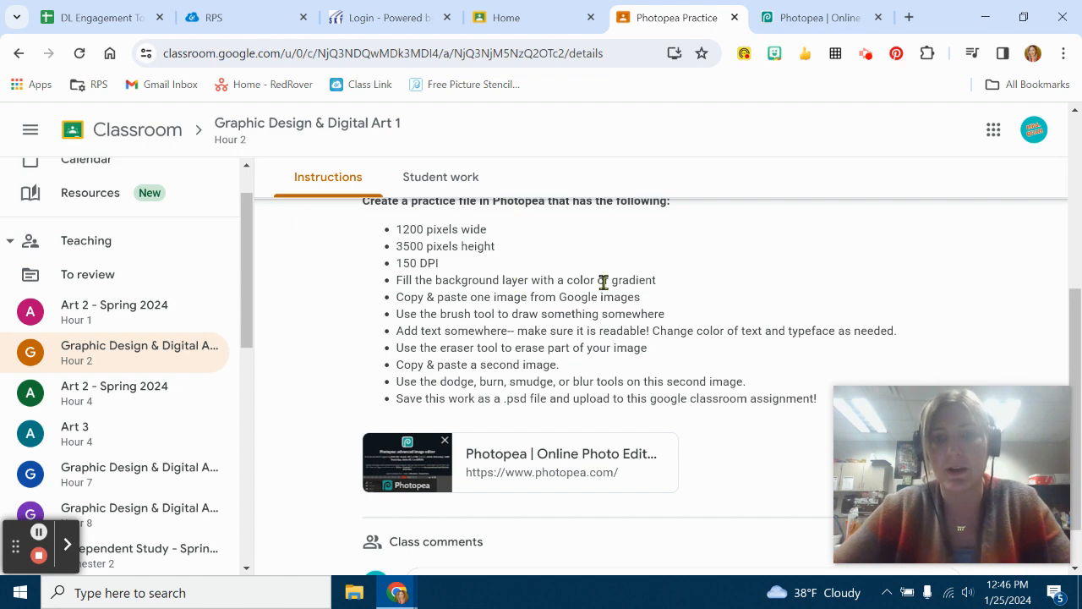
click(820, 18)
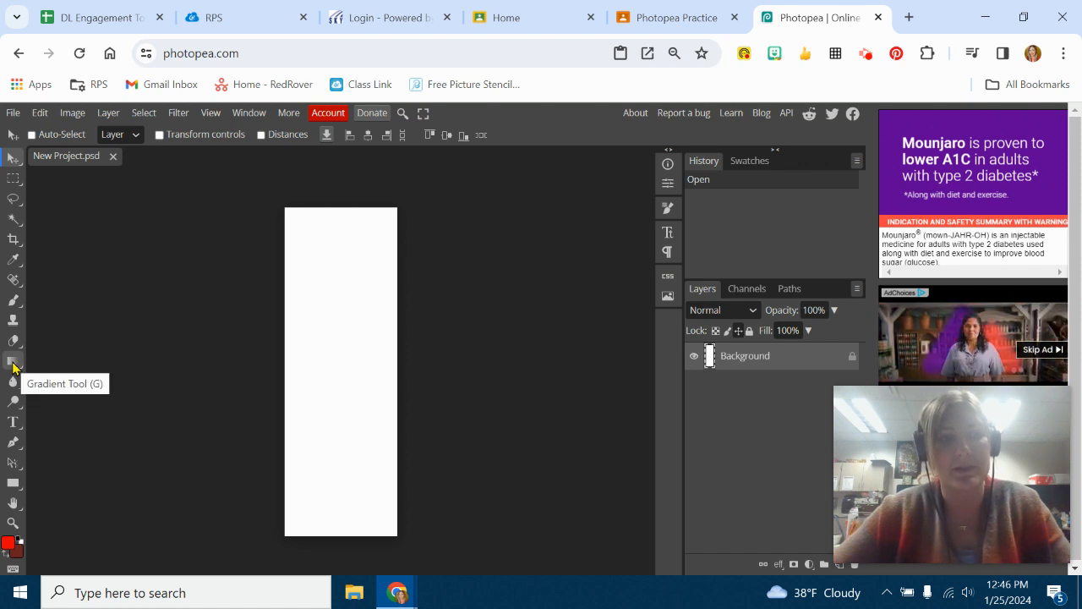
Fill the background layer with the current red foreground colour using the Paint Bucket tool.
click(13, 363)
click(52, 385)
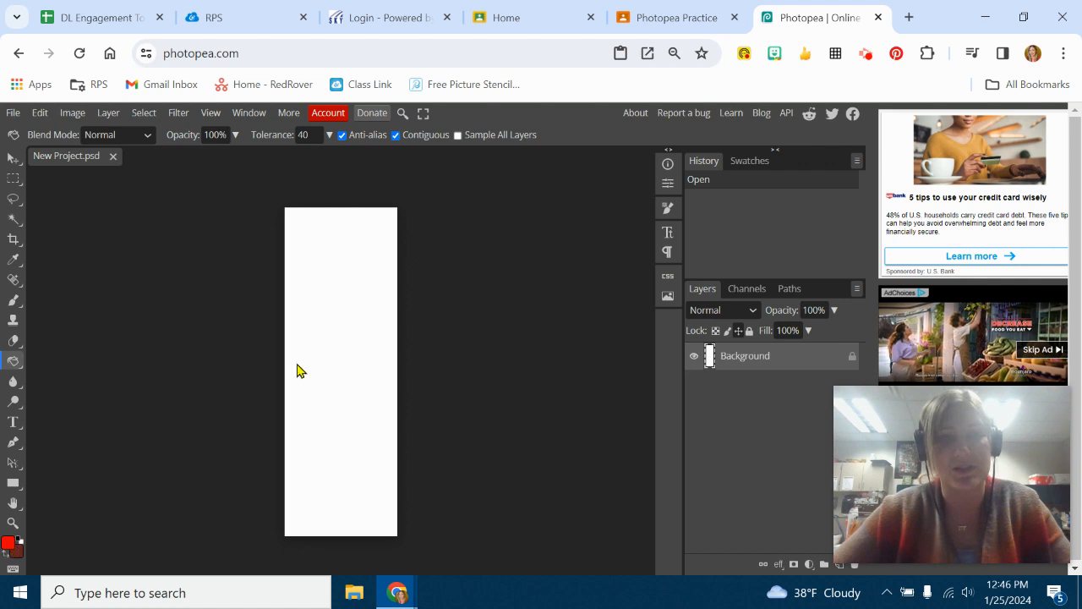
click(354, 326)
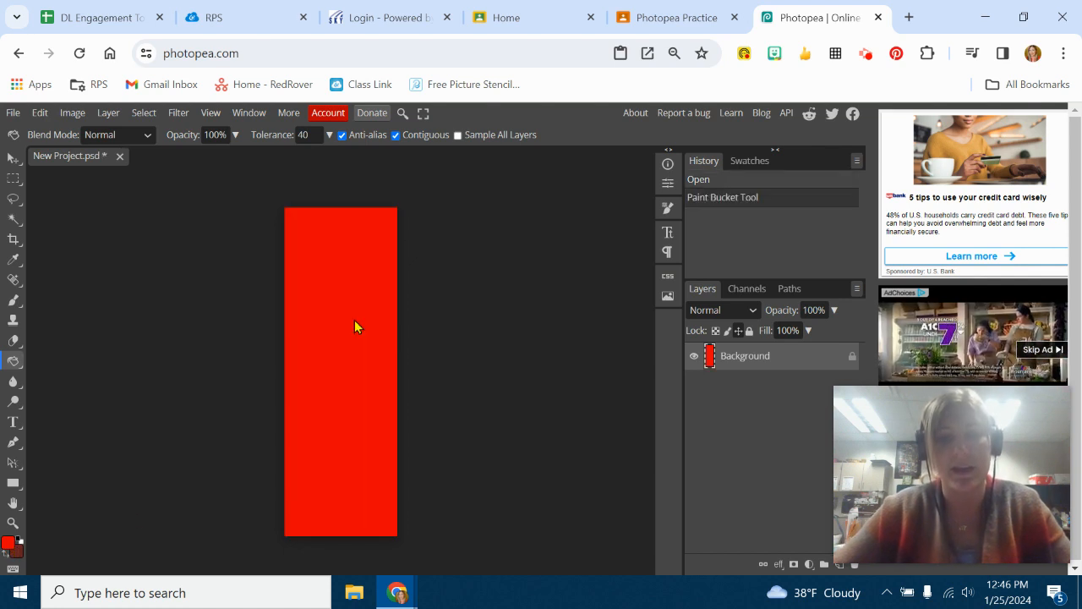
Set the foreground colour to blue 00a8e8 and refill the background layer with it.
click(11, 545)
click(281, 314)
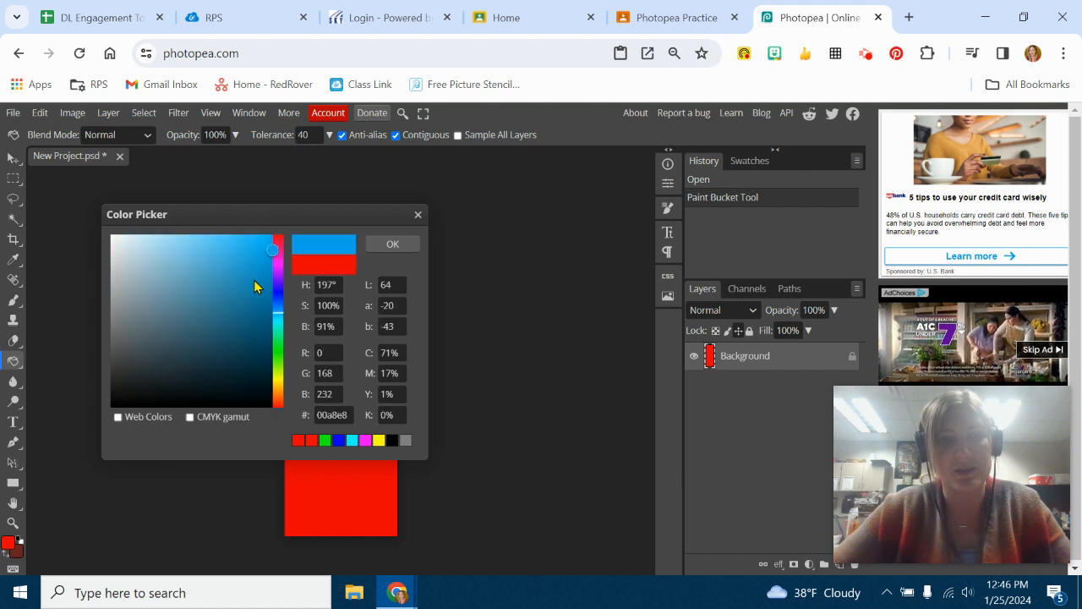
click(386, 245)
click(339, 368)
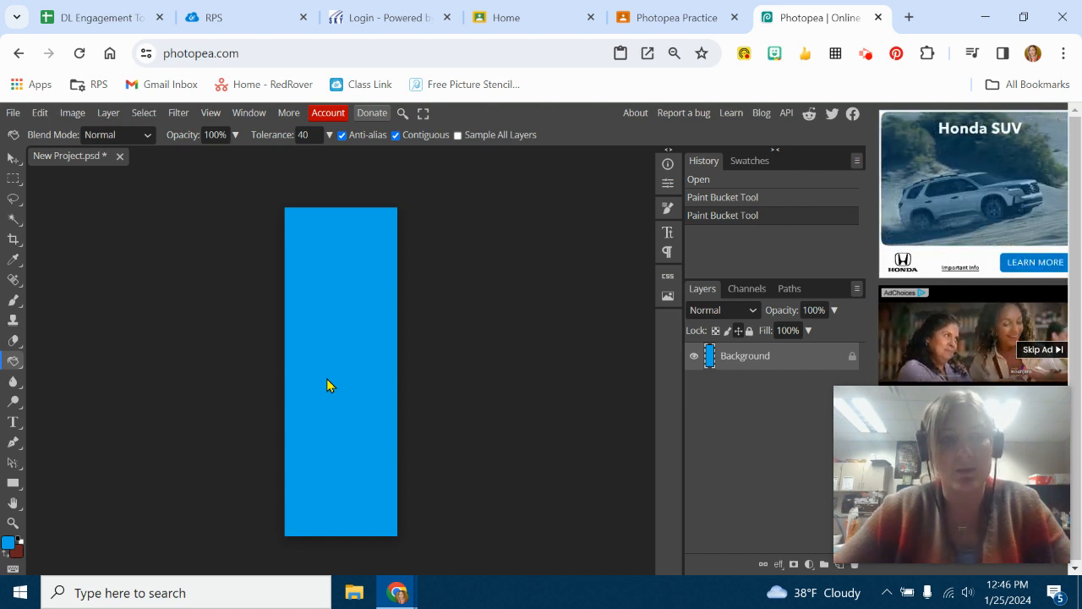
With the Gradient tool, apply blue-to-brown linear gradients of varying lengths and directions to the background, ending with a horizontal blend.
right_click(12, 362)
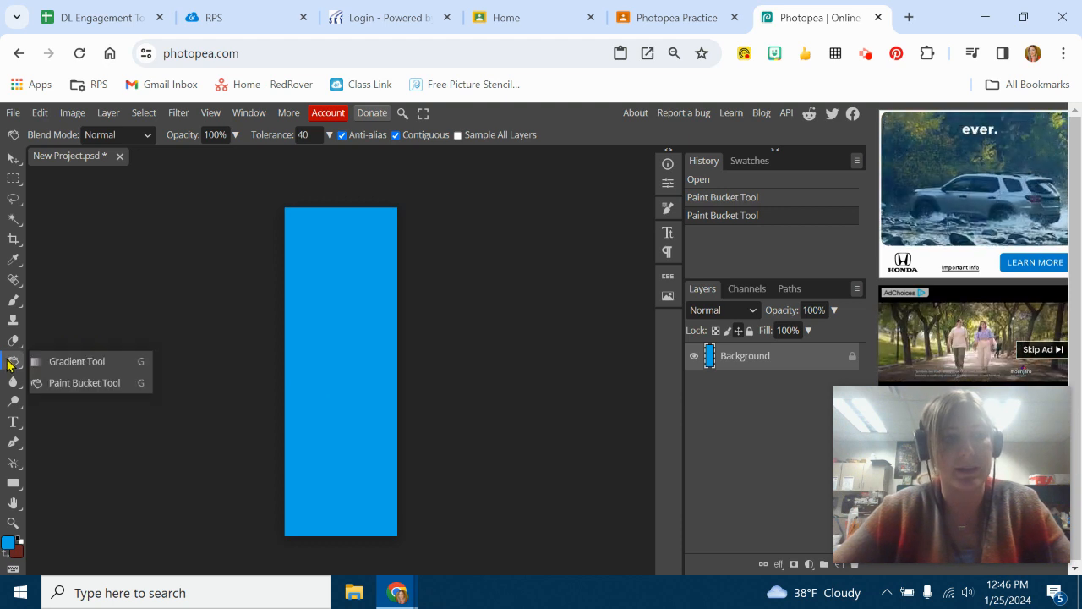
click(77, 362)
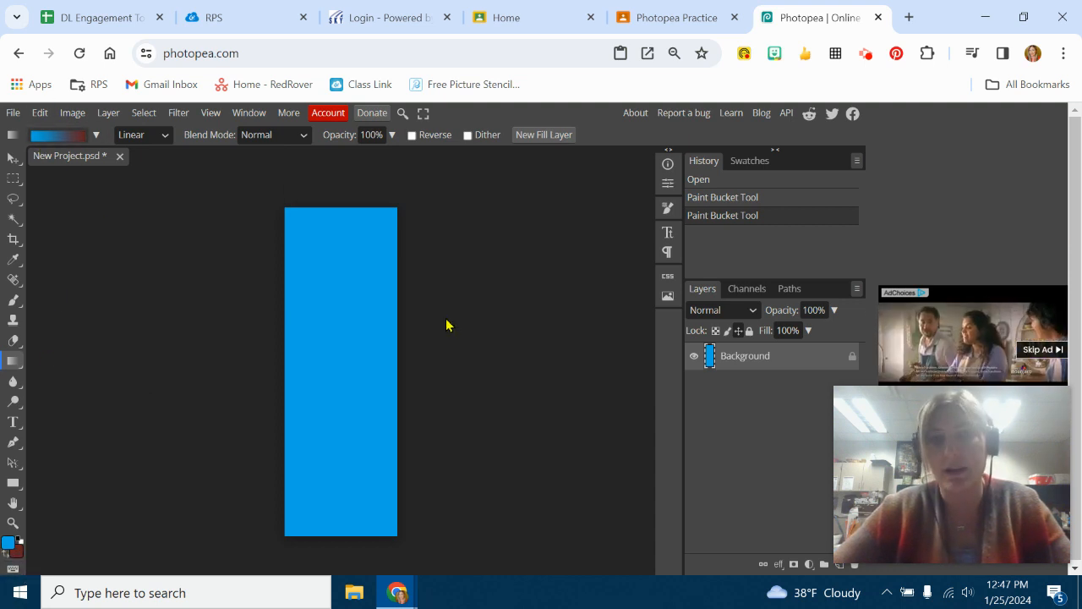
drag(357, 460, 353, 230)
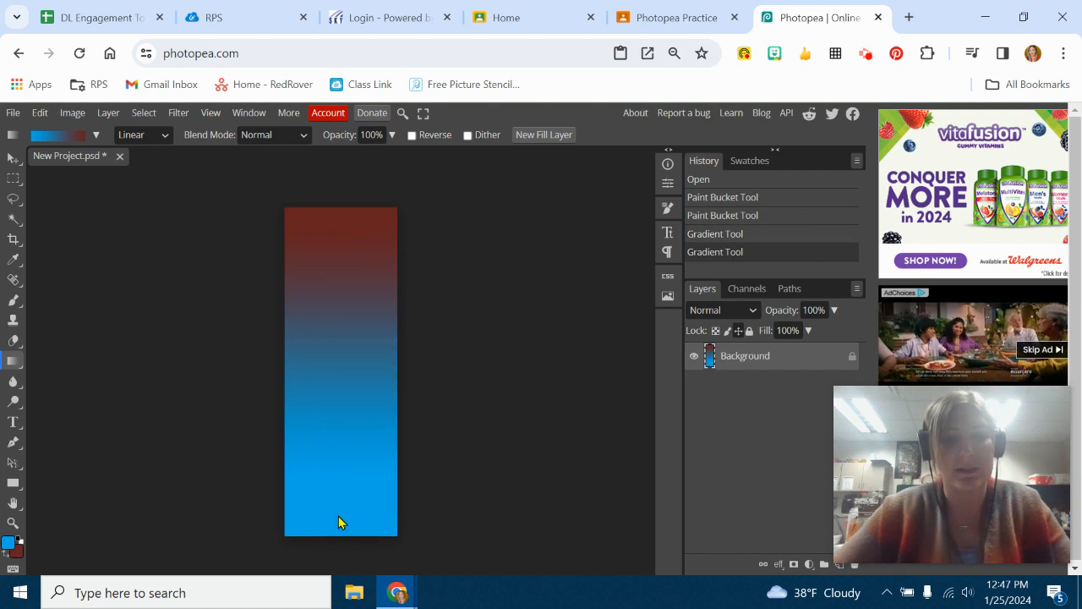
drag(336, 332, 342, 523)
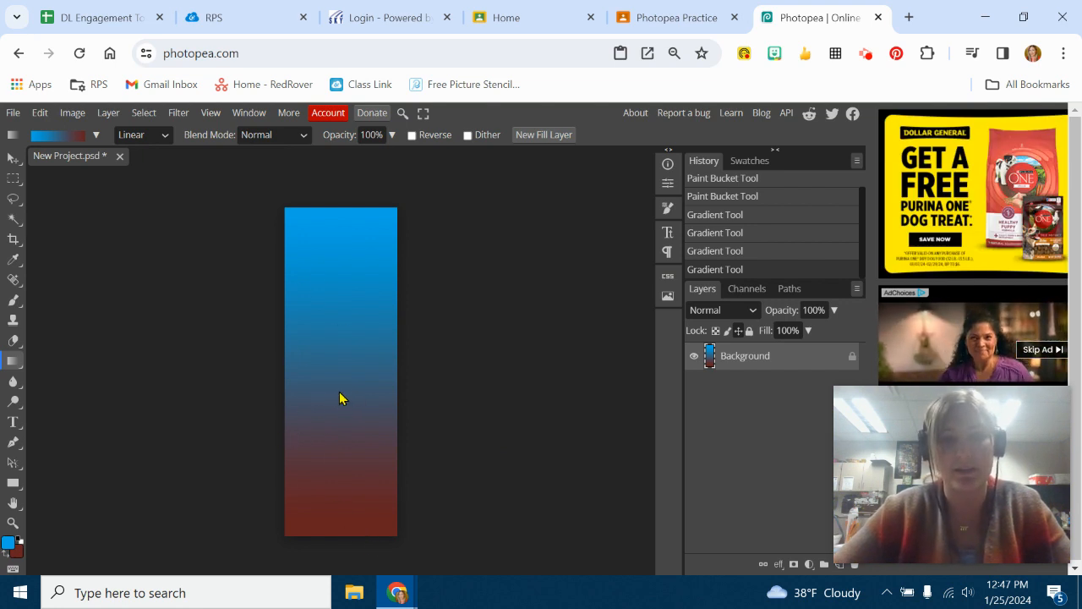
drag(342, 369, 341, 365)
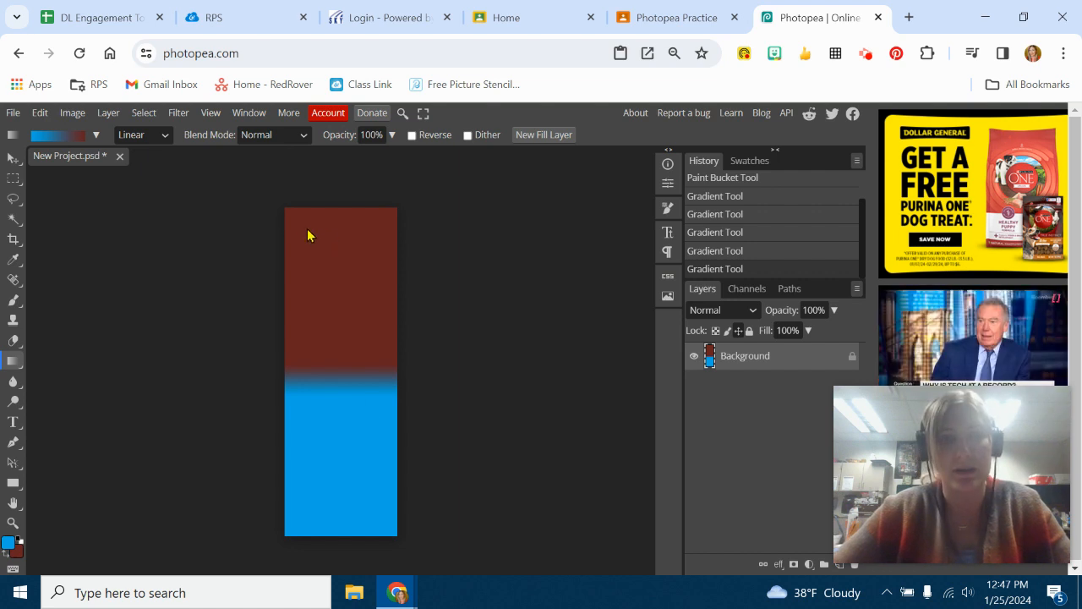
drag(394, 412, 386, 518)
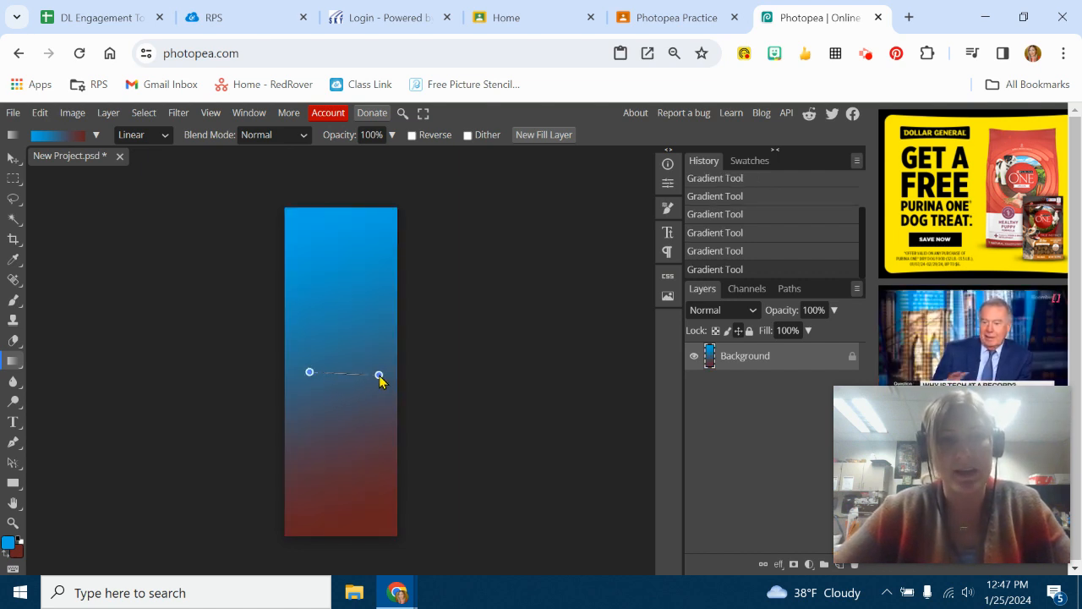
drag(378, 381, 381, 381)
Try a Radial gradient and an Angle gradient on the background, each starting near the middle of the canvas.
click(165, 137)
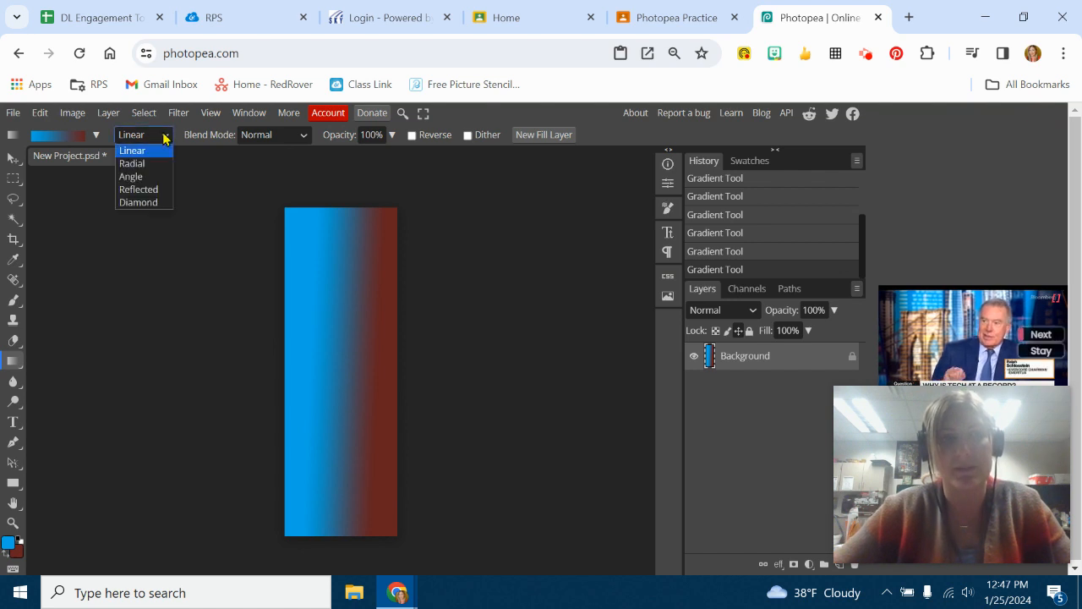
click(131, 163)
drag(334, 391, 348, 296)
click(165, 136)
drag(341, 380, 364, 262)
Try Reflected gradients in vertical and horizontal directions, and a Diamond gradient in the upper part of the canvas.
click(165, 137)
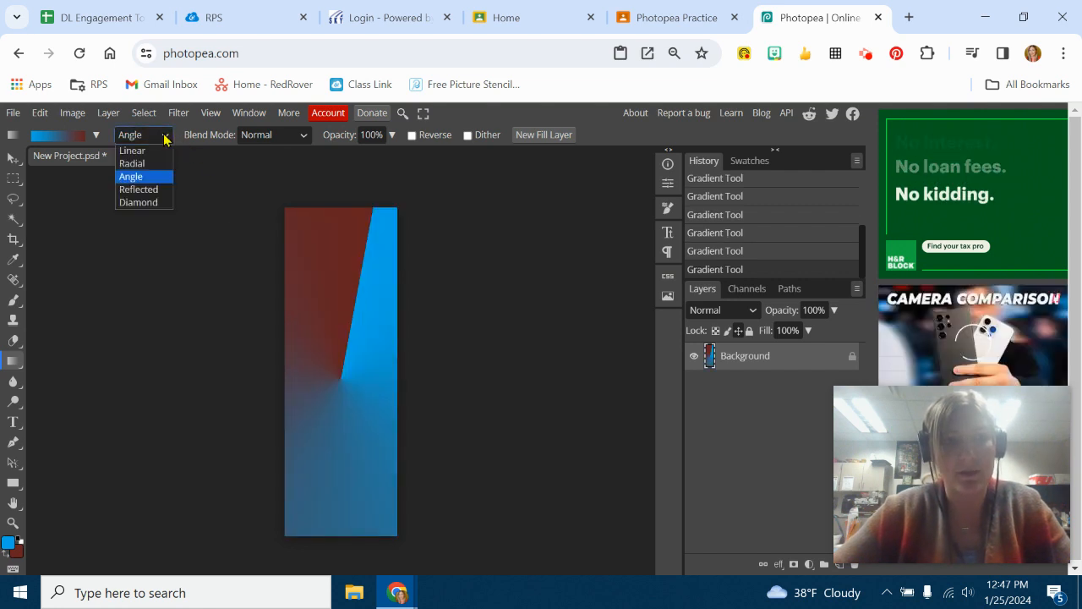
click(139, 190)
drag(349, 308, 351, 436)
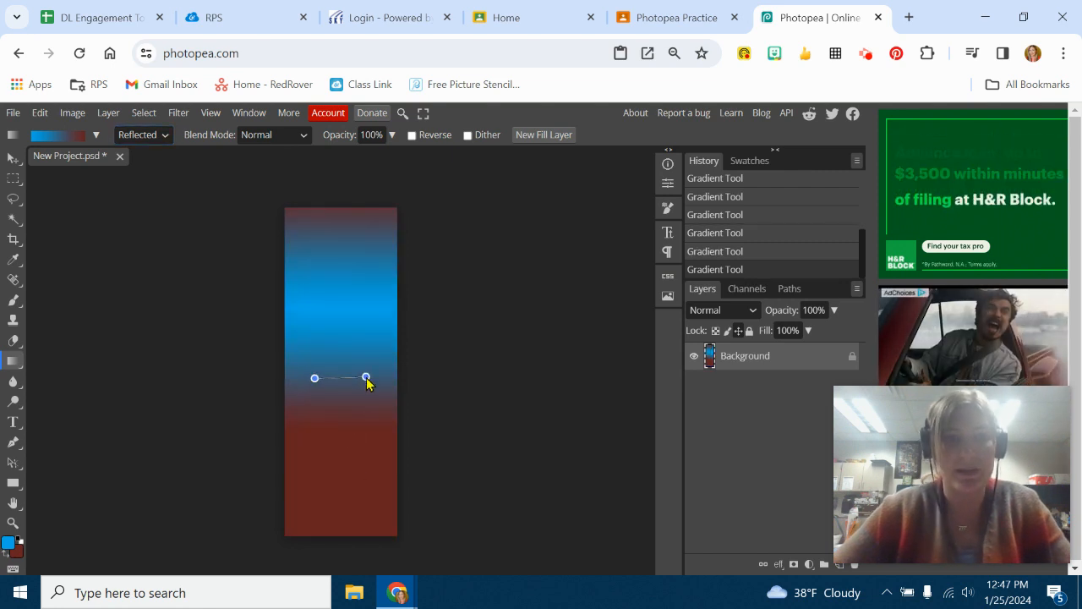
click(150, 138)
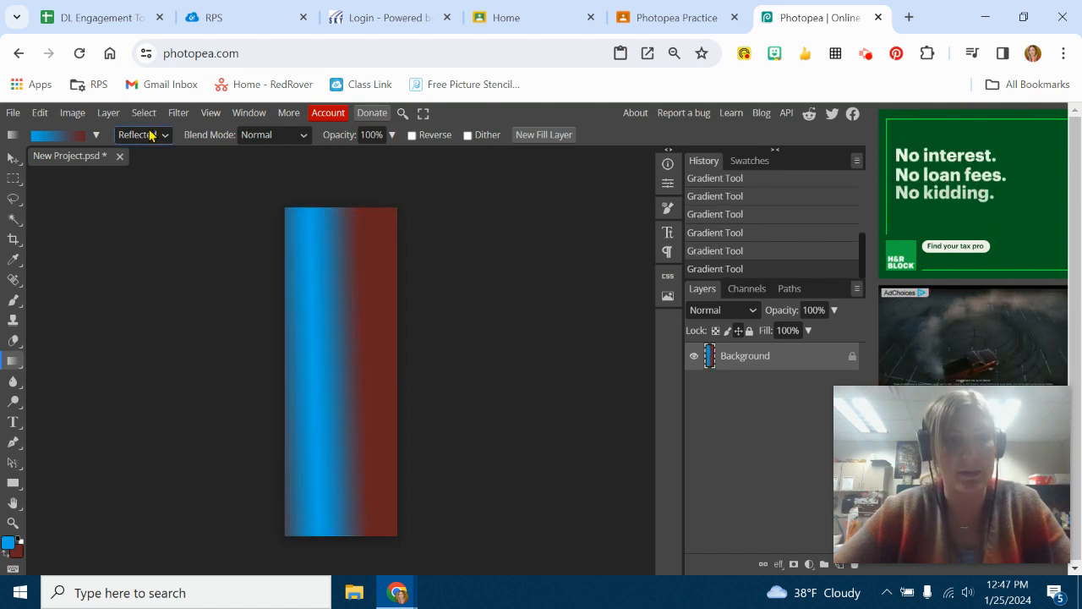
click(142, 202)
drag(332, 279, 346, 360)
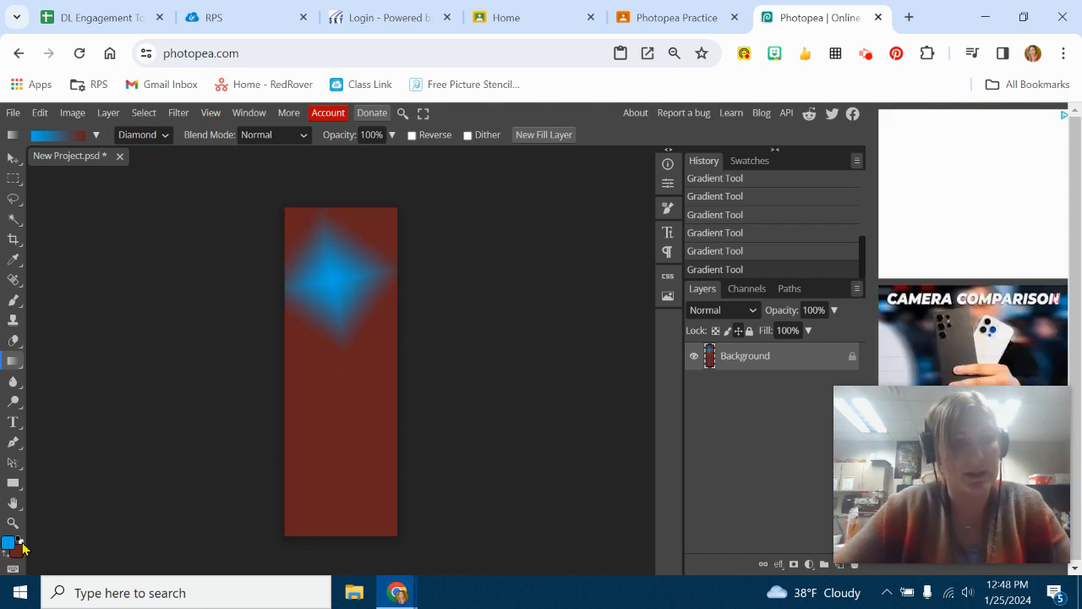
Set the foreground colour to bright pink and the background colour to white ffffff, and apply a Diamond gradient with them.
click(7, 544)
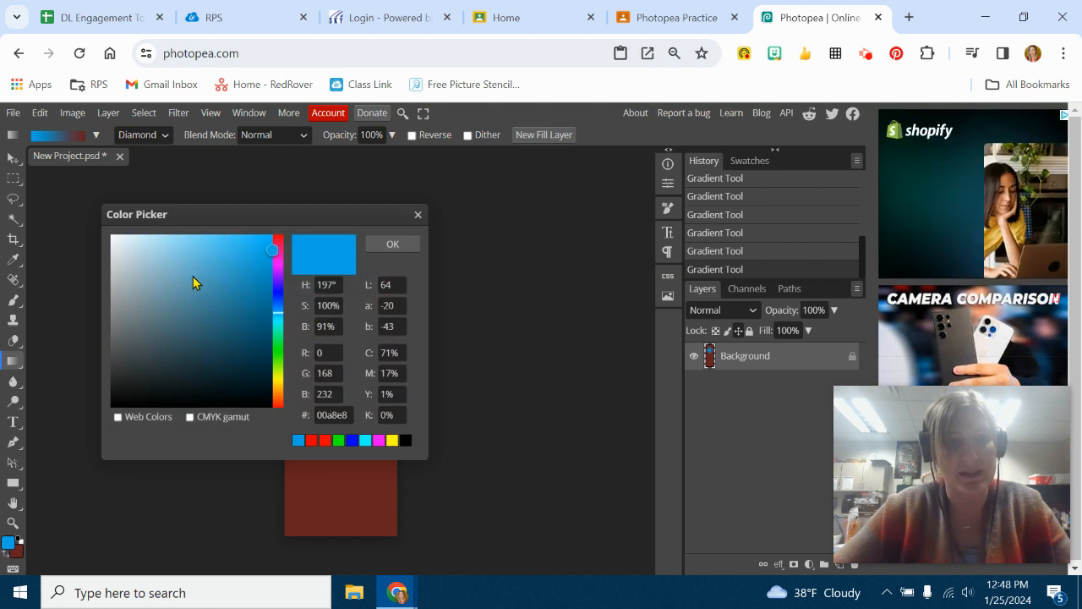
click(277, 260)
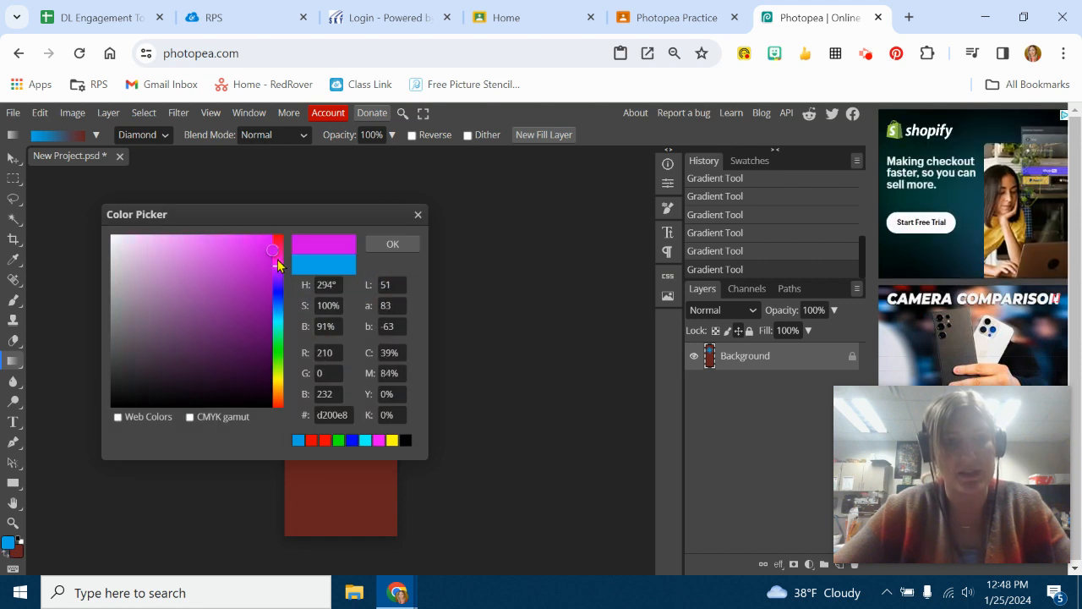
click(409, 247)
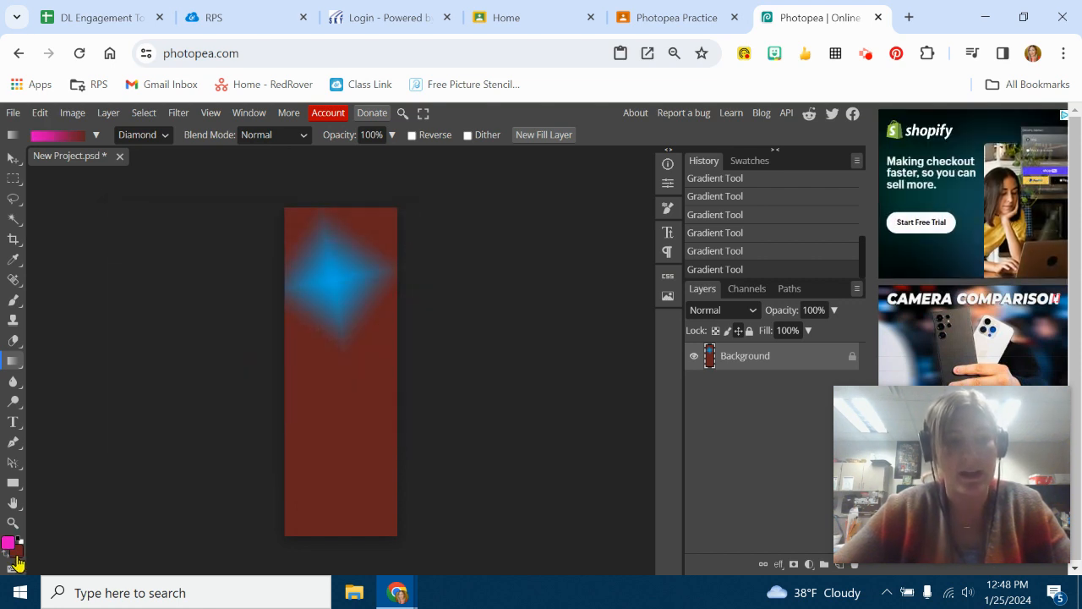
click(17, 554)
drag(112, 236, 94, 204)
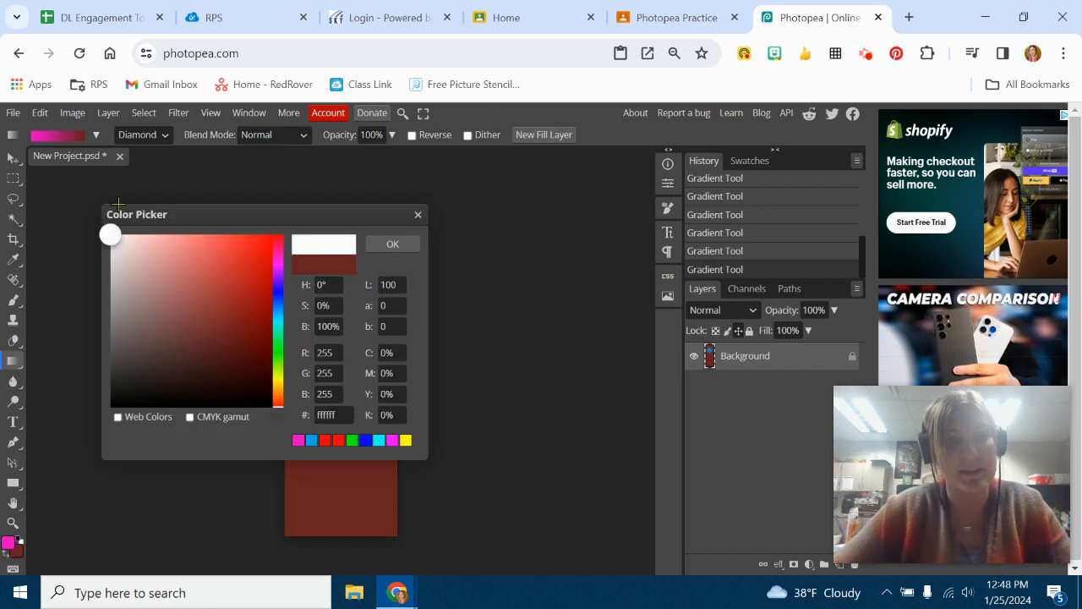
click(405, 247)
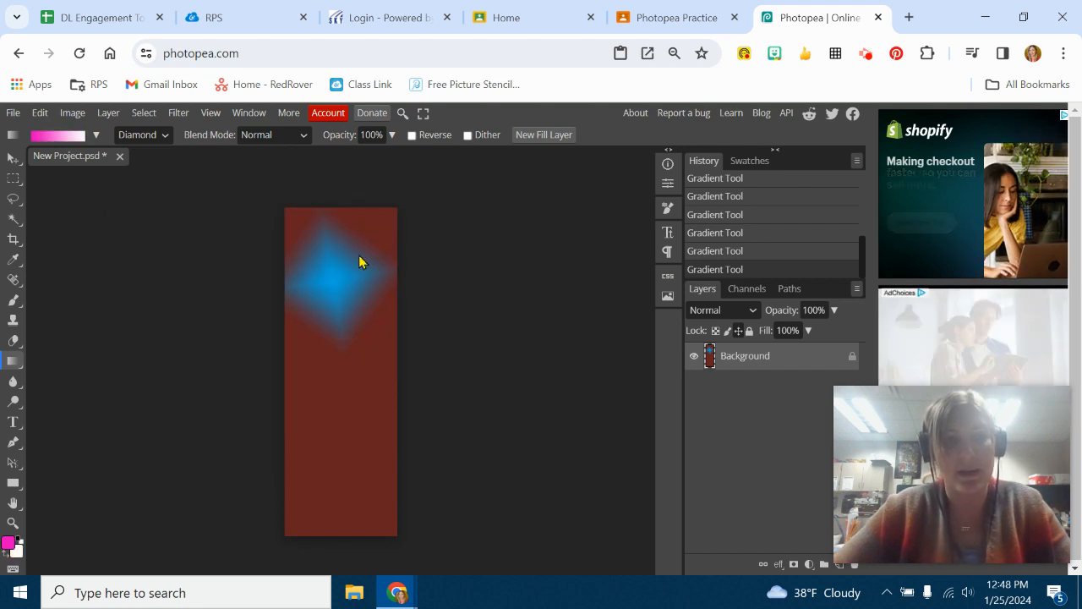
drag(331, 422, 341, 468)
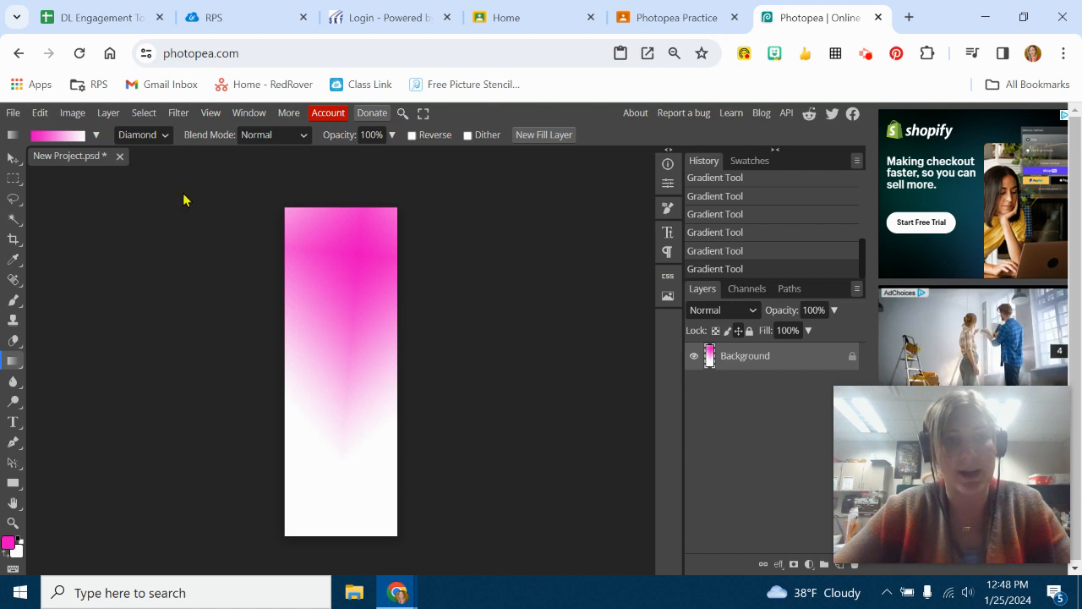
Change the gradient type to Linear and blend the background from pink at the top to white at the bottom.
click(150, 137)
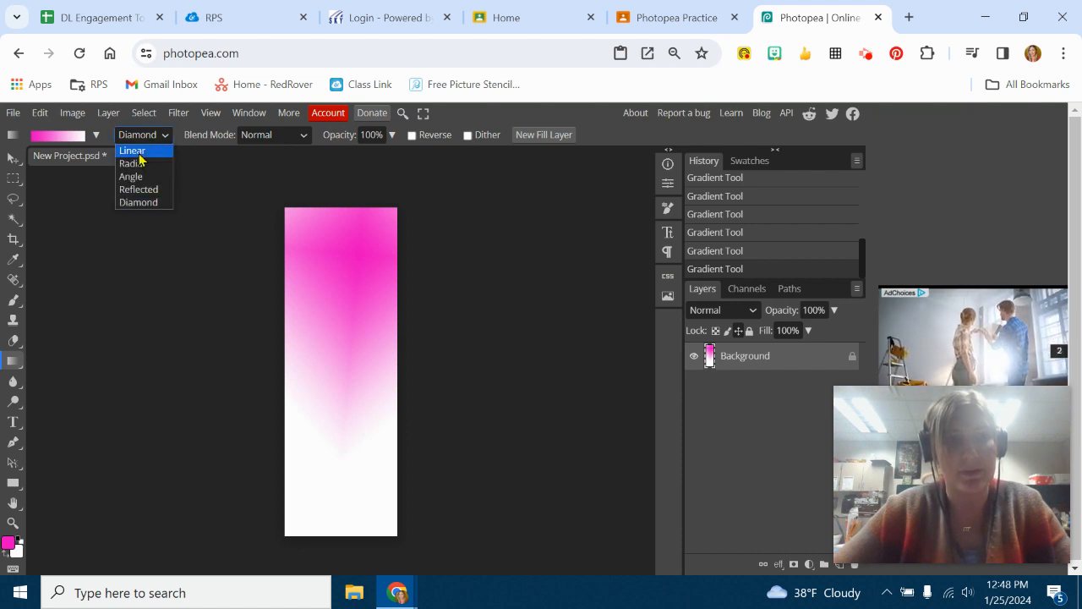
click(138, 149)
drag(352, 250, 353, 488)
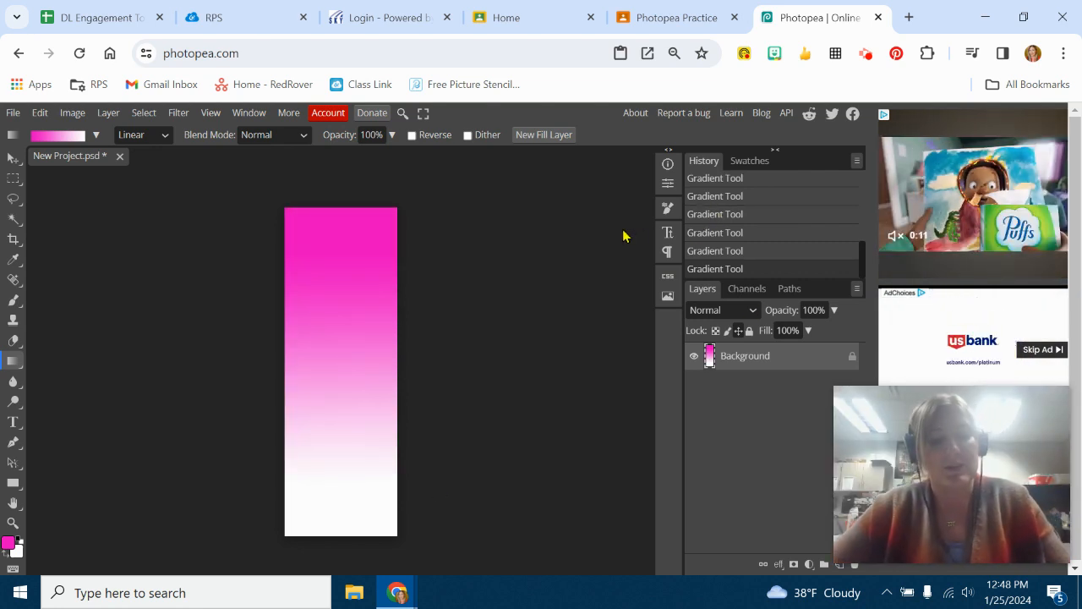
Undo the last five gradient fills and redraw a vertical linear gradient from pink at the top to white at the bottom.
key(ctrl+z)
key(ctrl+z)
key(ctrl+z)
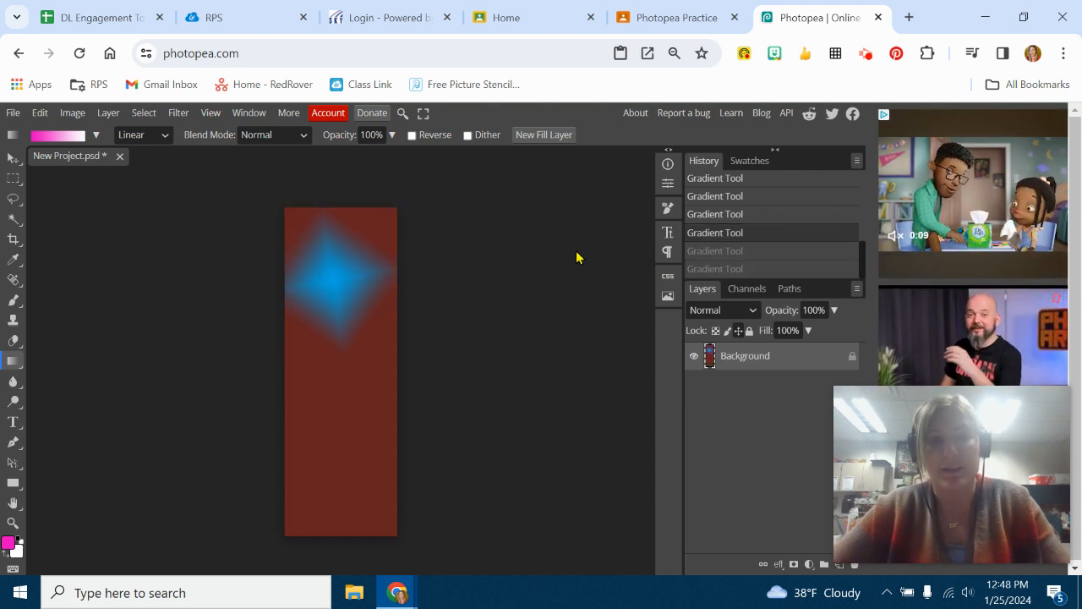
key(ctrl+z)
key(ctrl+z)
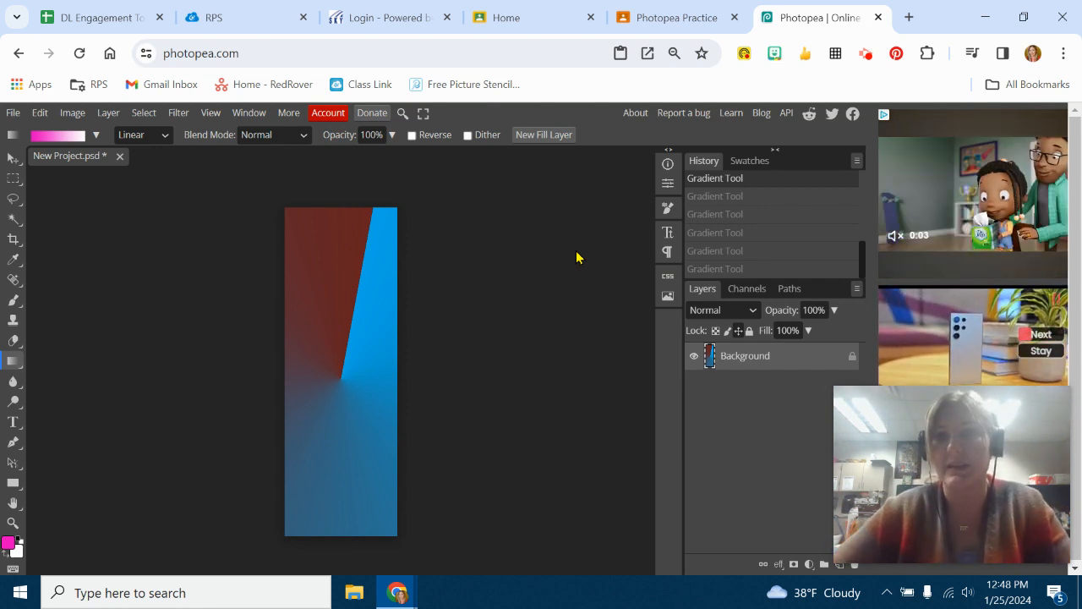
drag(341, 231, 338, 468)
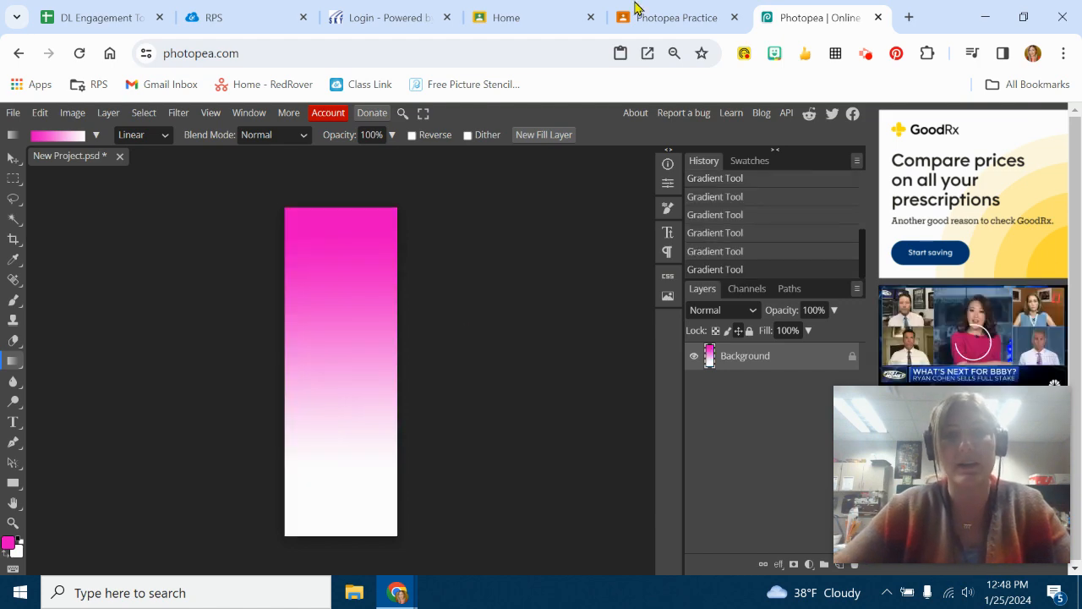
Check the assignment instructions, open a new browser tab, and search Google Images for flowers.
click(660, 19)
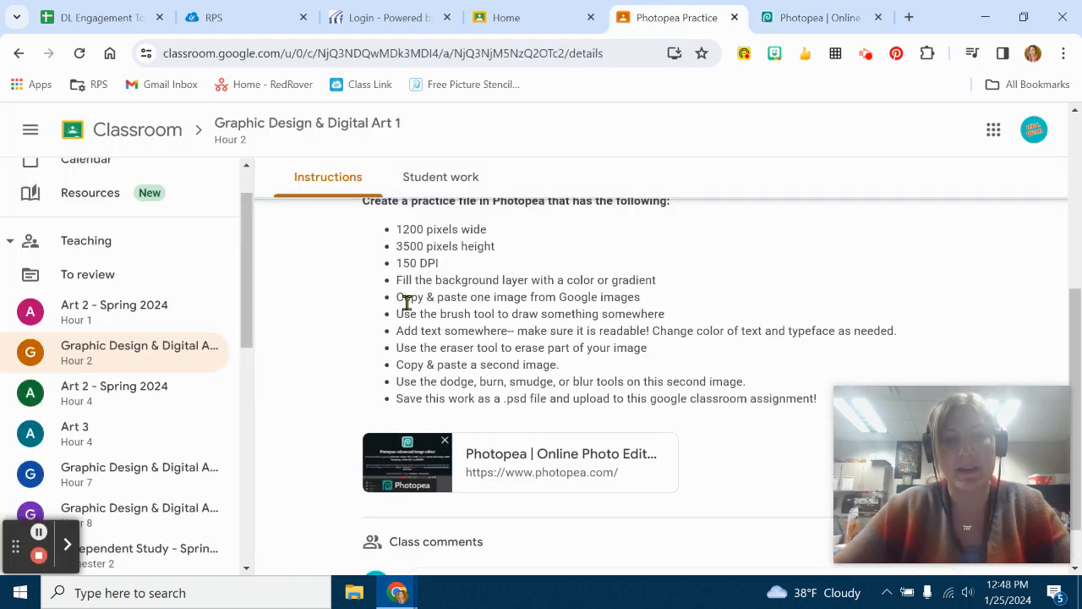
click(910, 18)
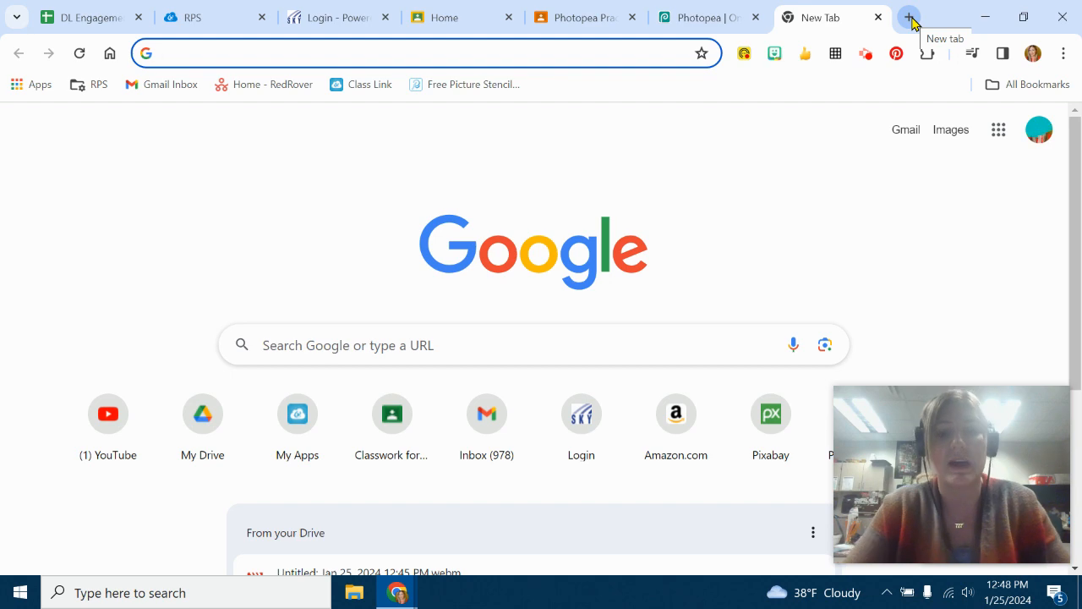
text(flower)
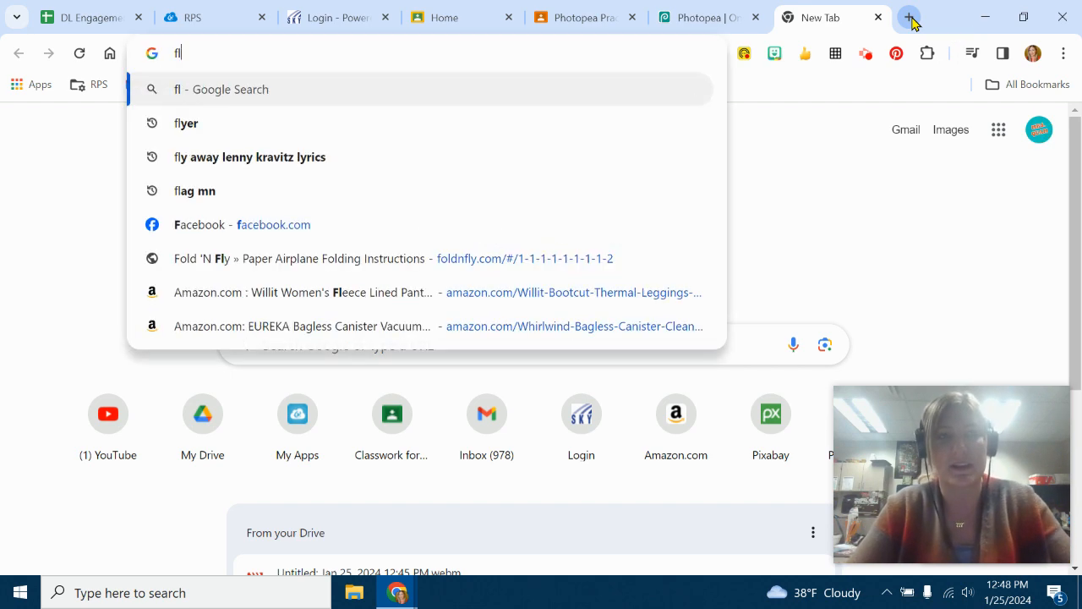
key(Return)
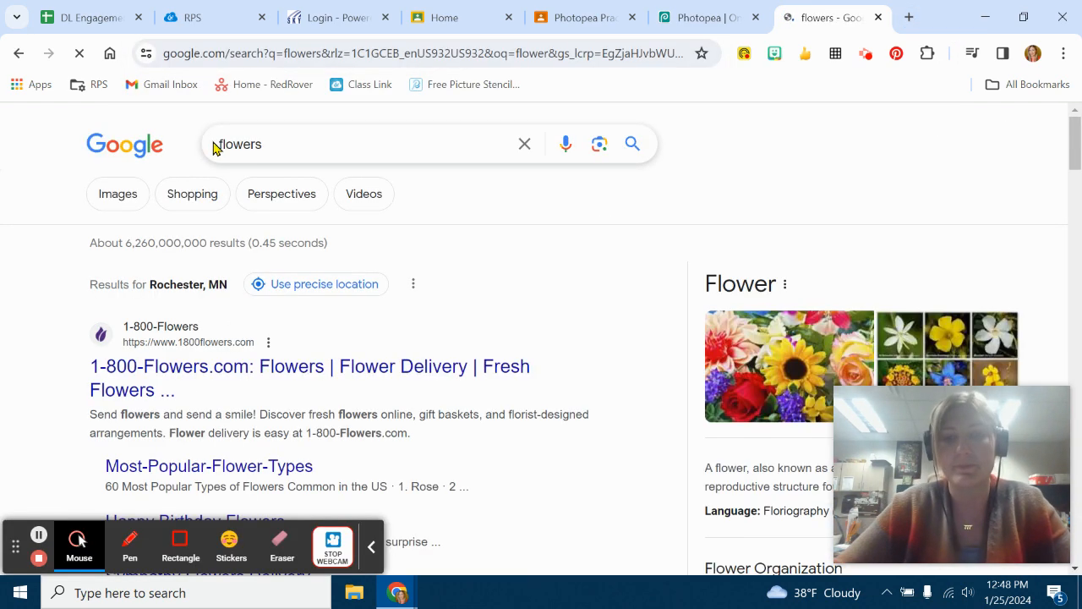
click(115, 194)
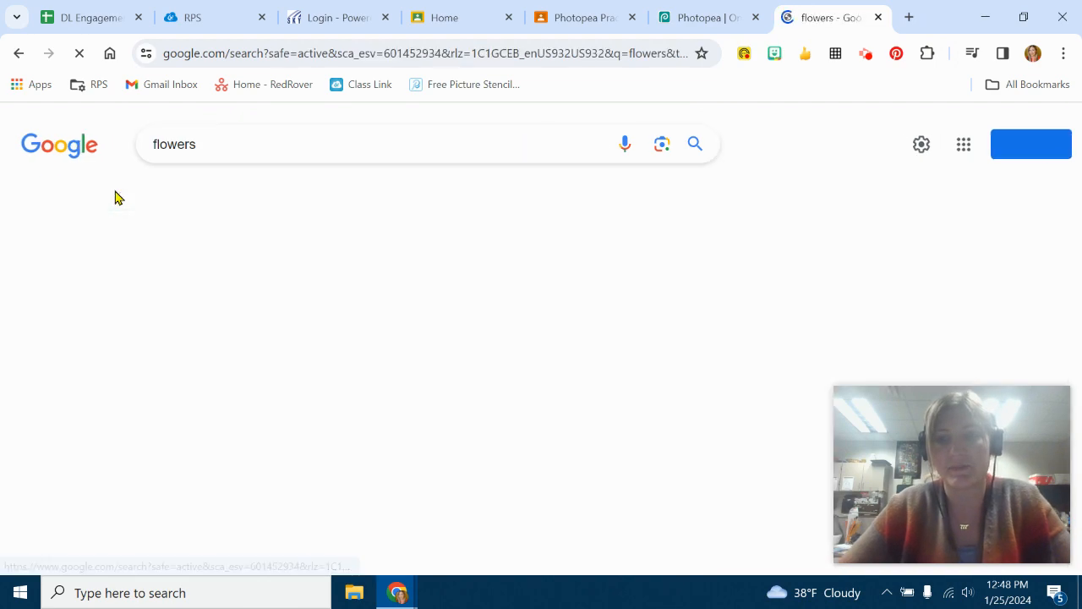
scroll(787, 184, down, 3)
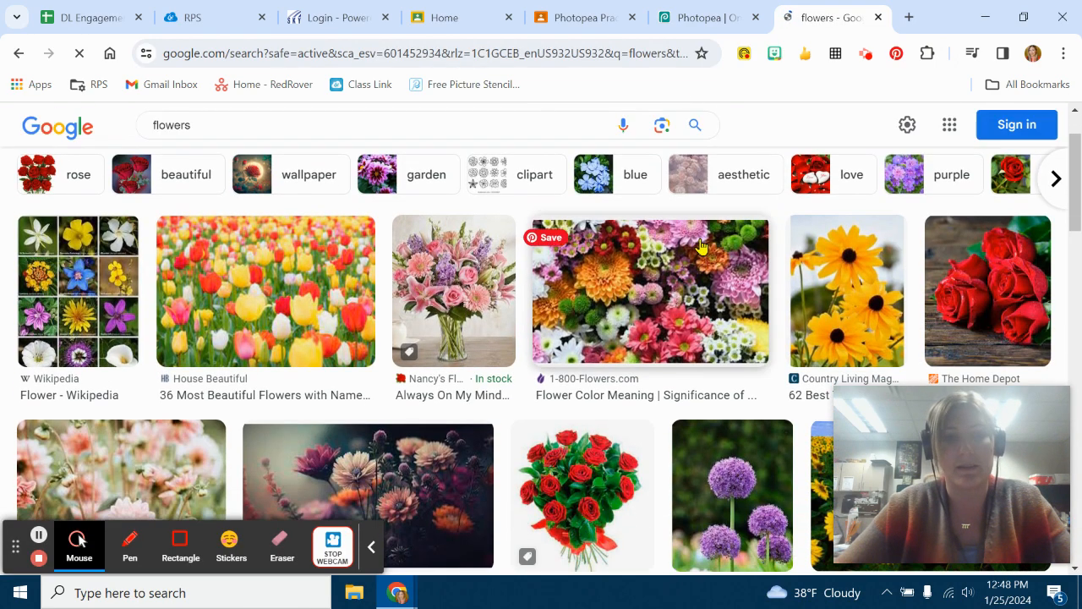
scroll(698, 249, down, 3)
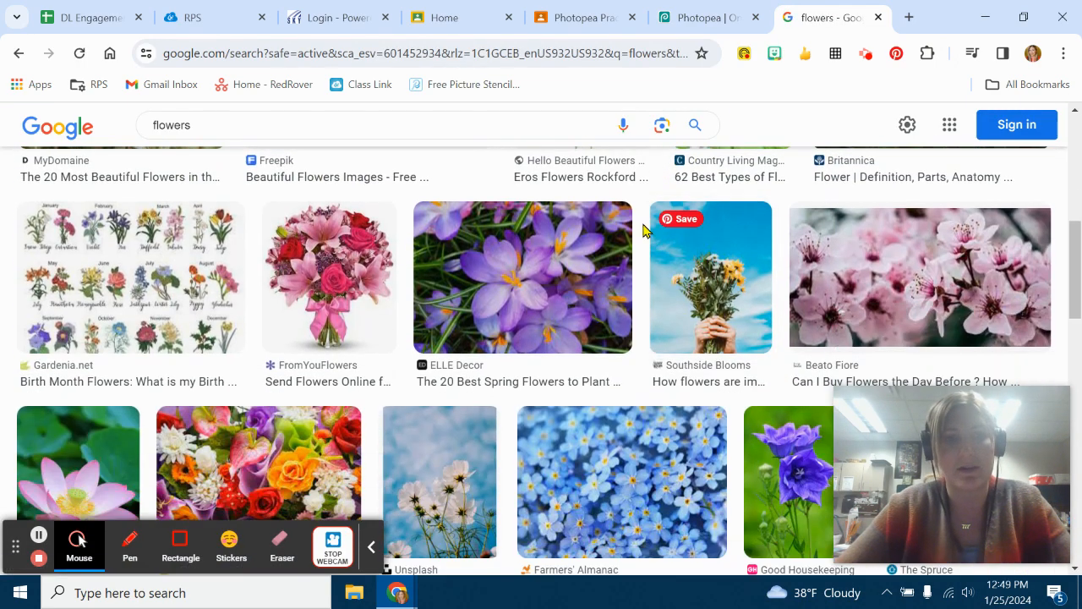
scroll(516, 225, down, 1)
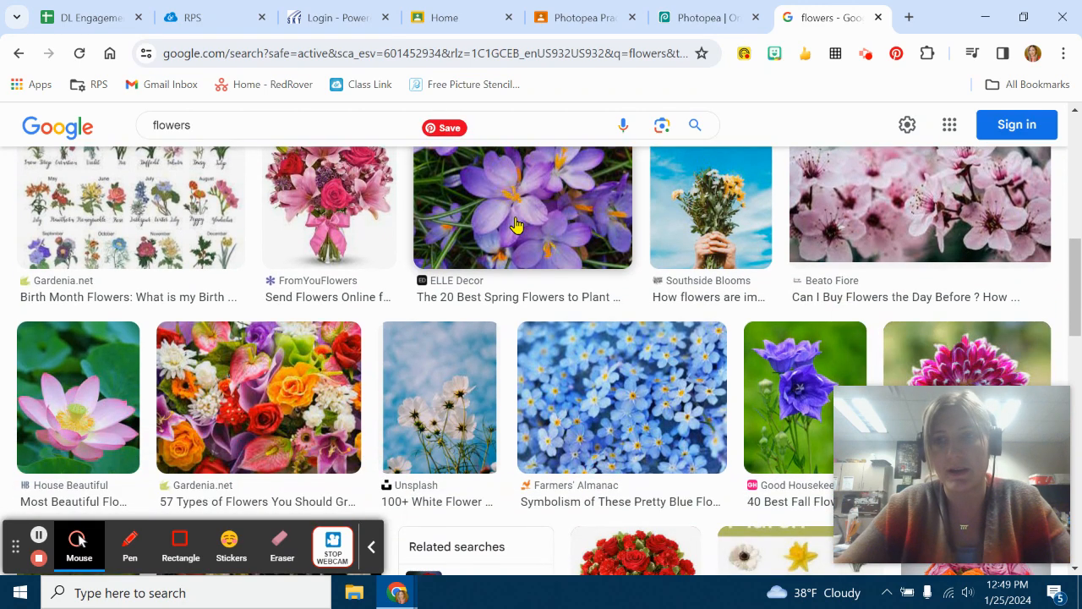
Copy the full preview of the pink cherry blossom image from the Beato Fiore result.
click(888, 194)
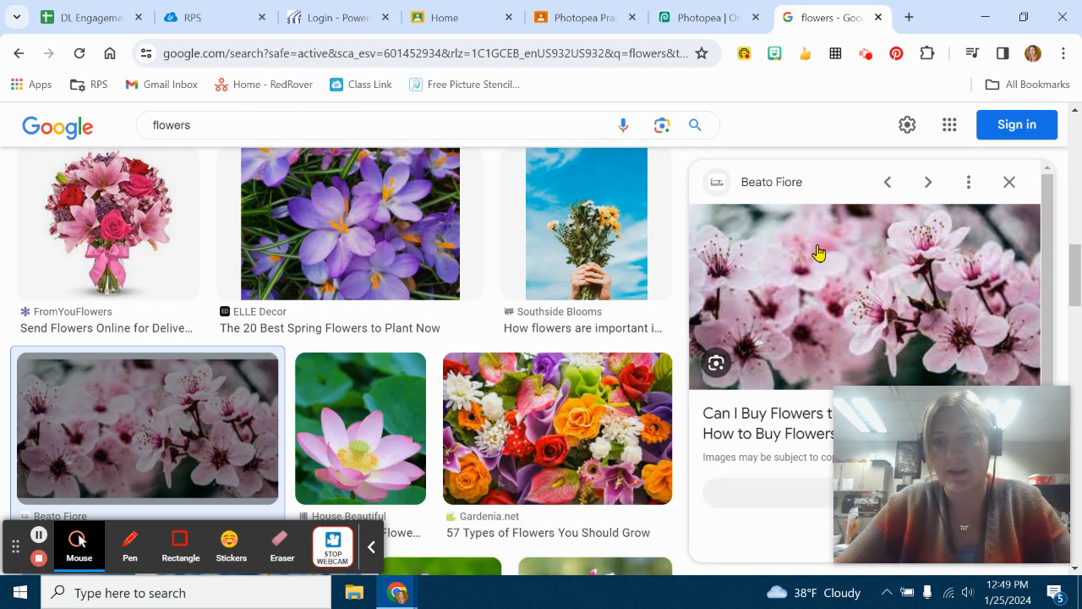
right_click(869, 277)
mouse_move(657, 512)
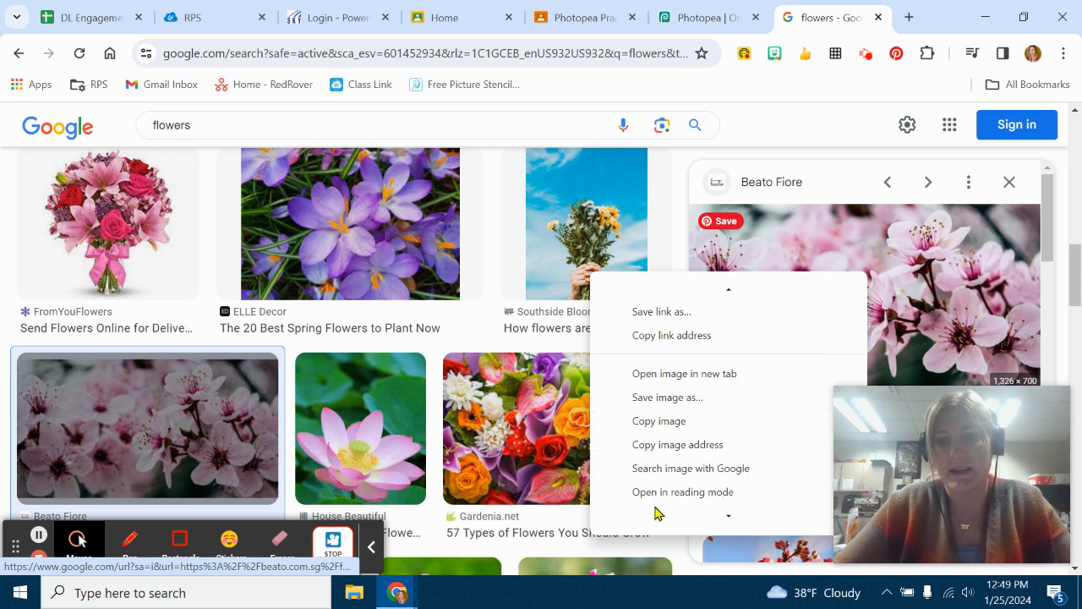
click(660, 412)
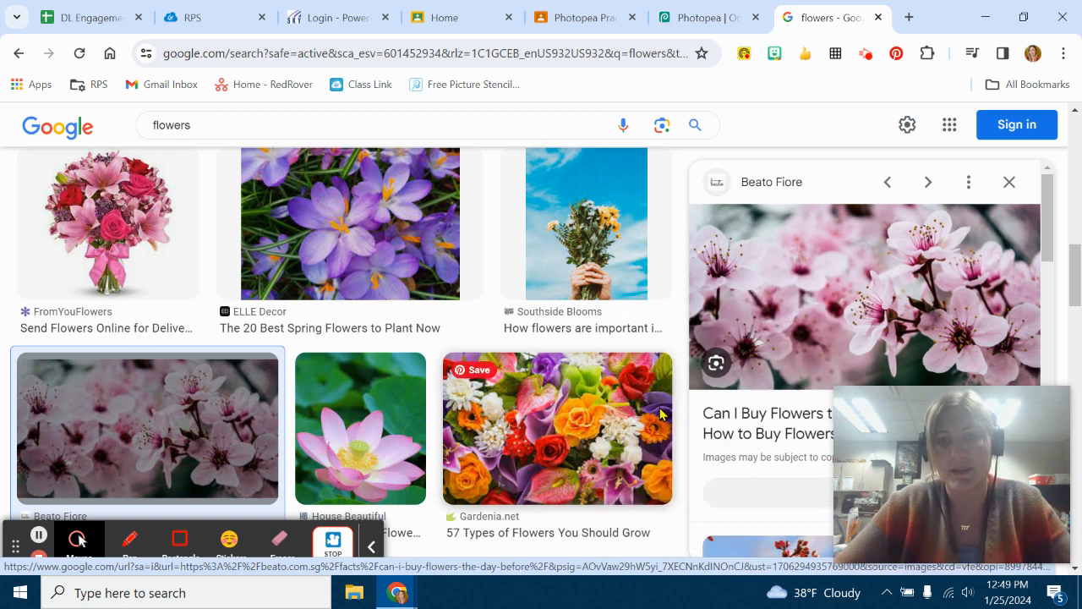
Switch to Photopea, paste the copied blossom image onto the gradient, and move it slightly up the canvas.
click(706, 19)
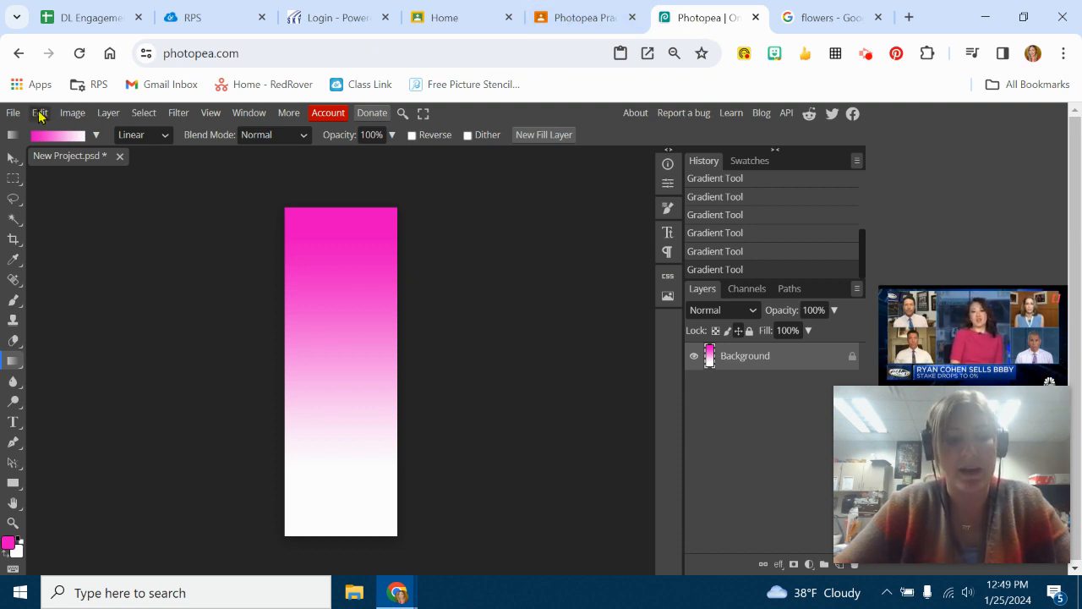
click(38, 113)
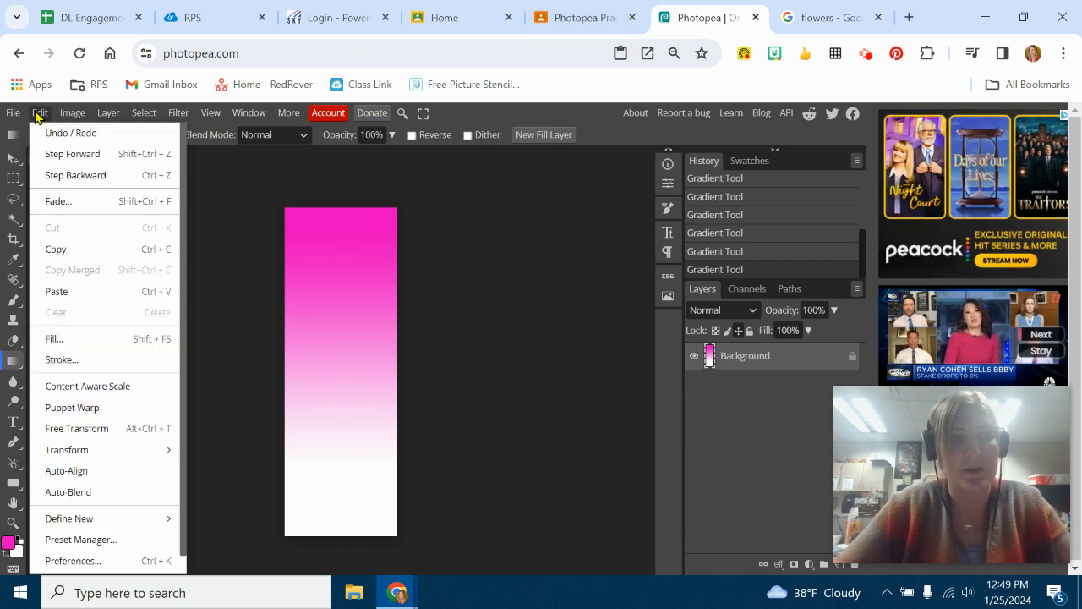
click(73, 292)
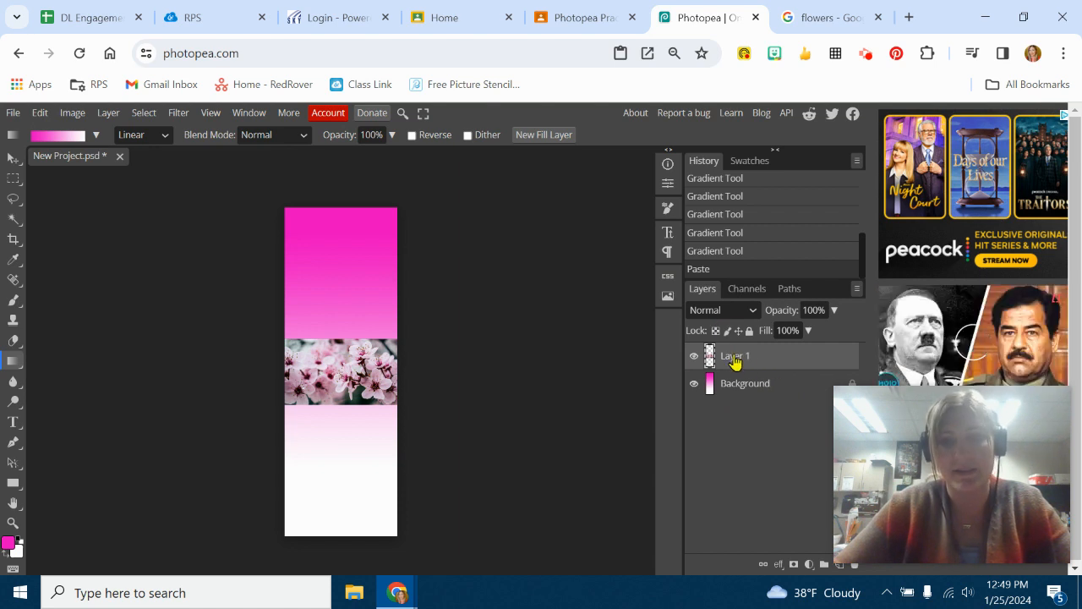
click(8, 164)
drag(368, 384, 362, 362)
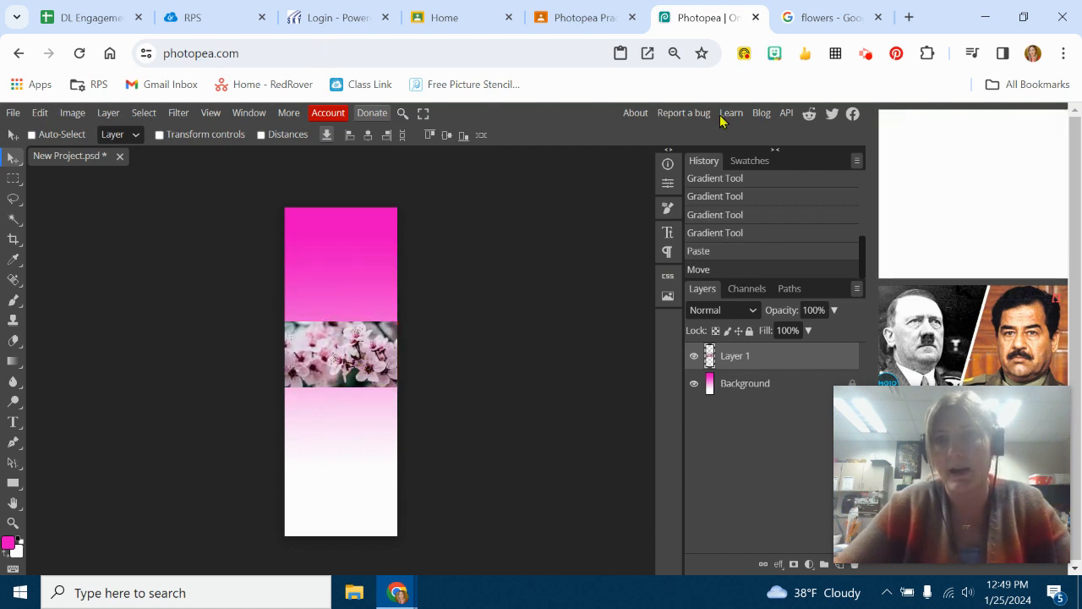
Review the cherry blossom image's copy option in the Google results and check the assignment's requirement list, returning to Photopea.
click(812, 19)
right_click(864, 278)
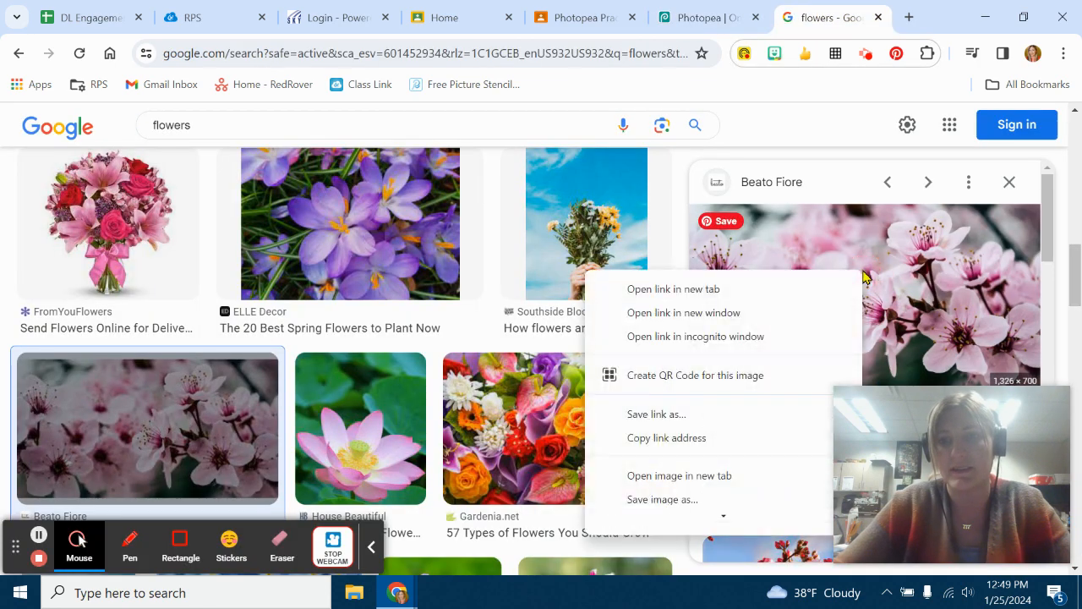
mouse_move(679, 528)
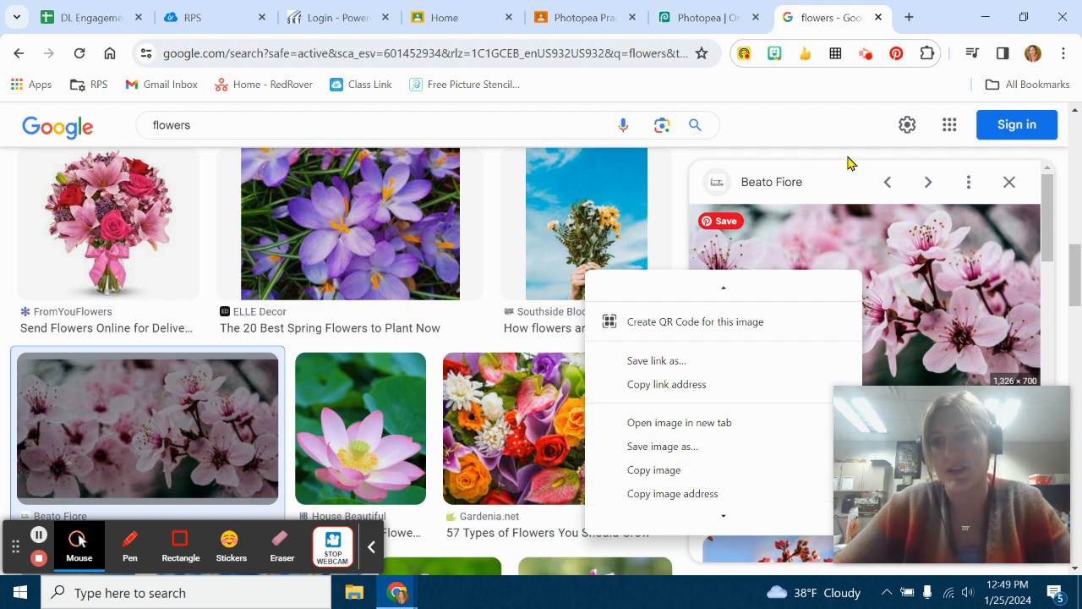
click(819, 124)
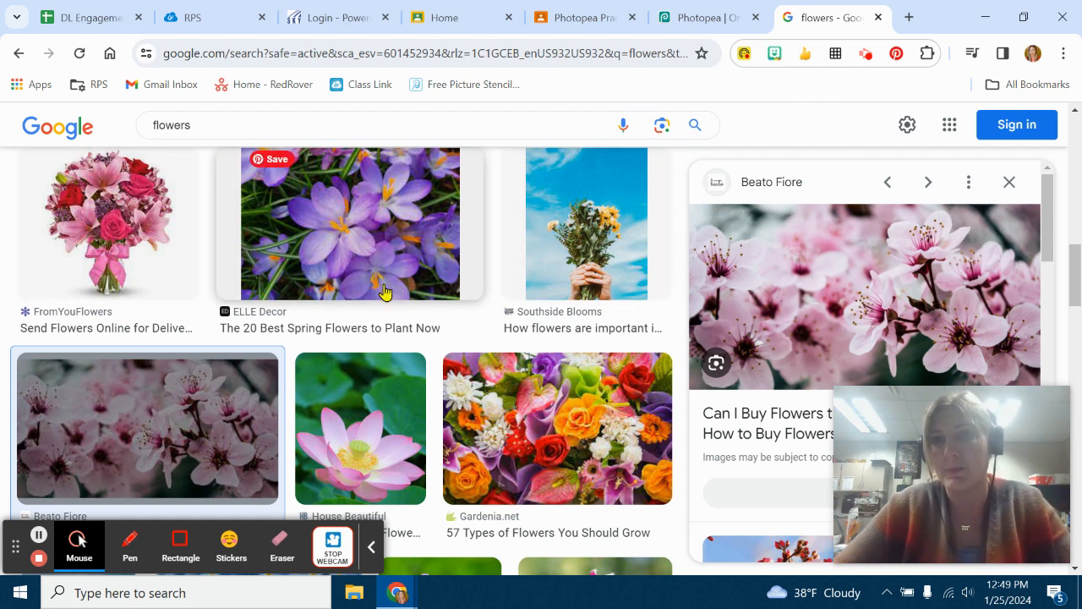
scroll(547, 375, down, 2)
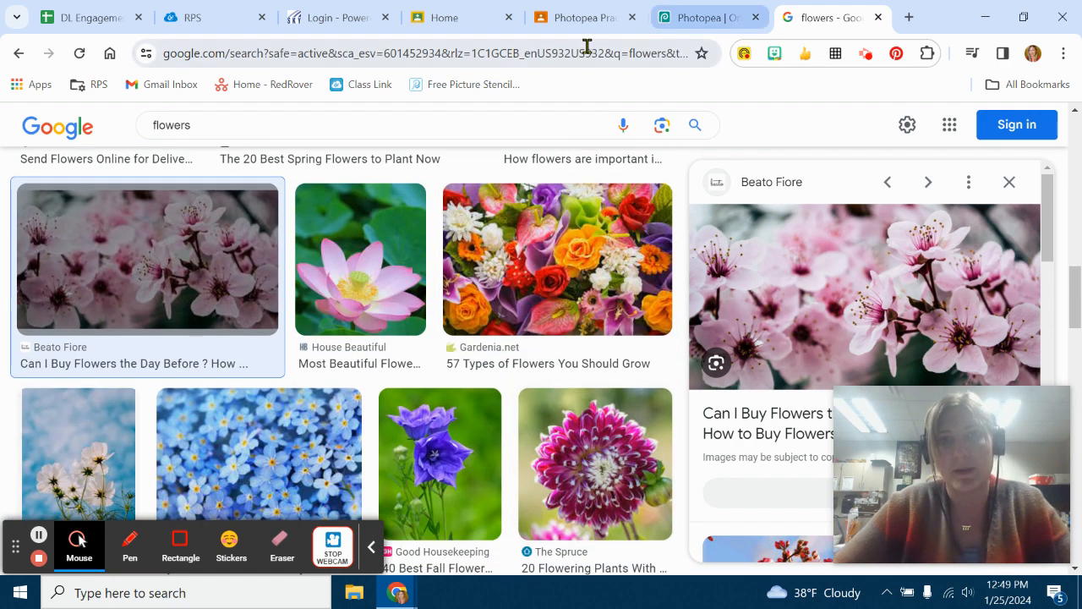
click(714, 19)
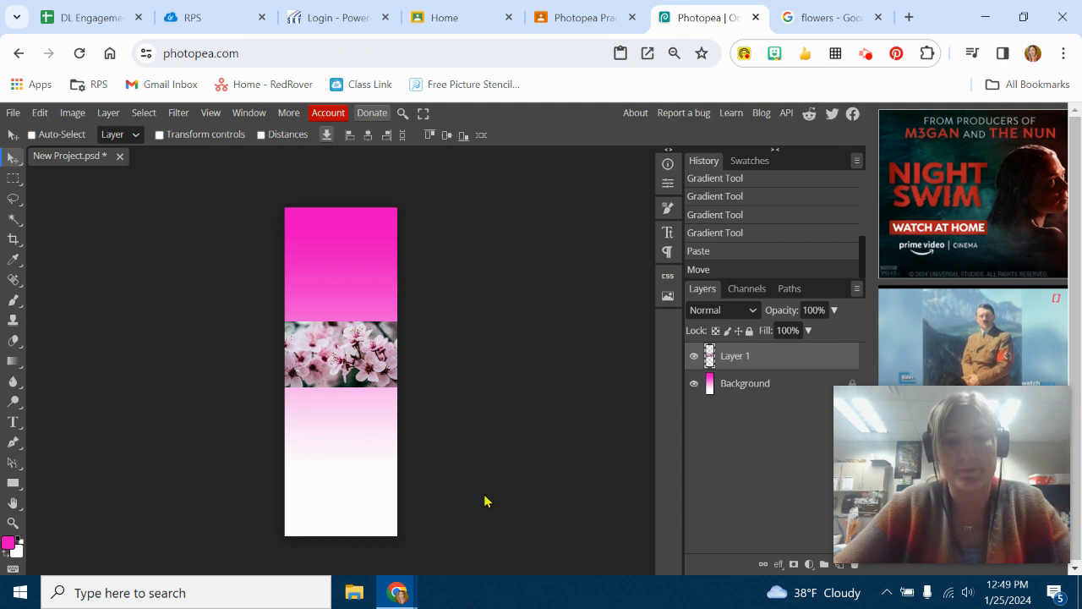
click(618, 9)
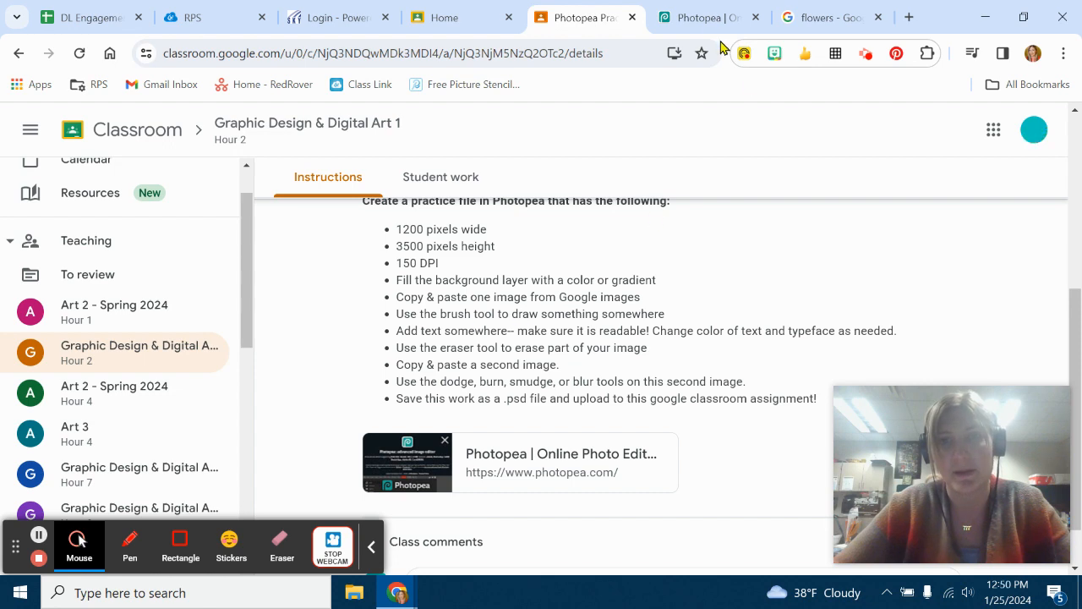
click(704, 18)
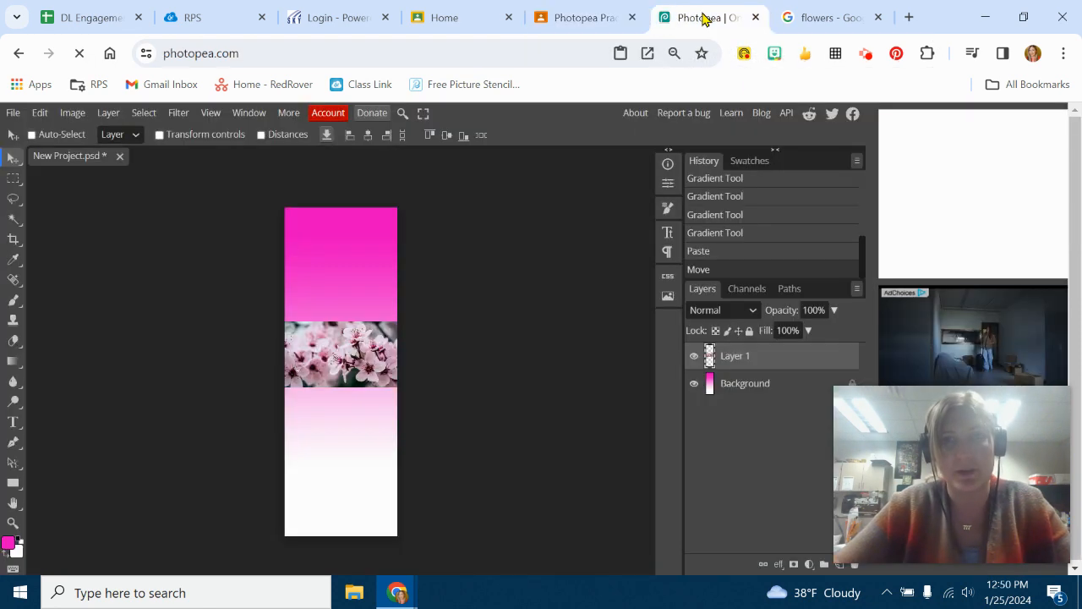
Select the Brush tool and set the foreground colour to black 000000.
click(14, 303)
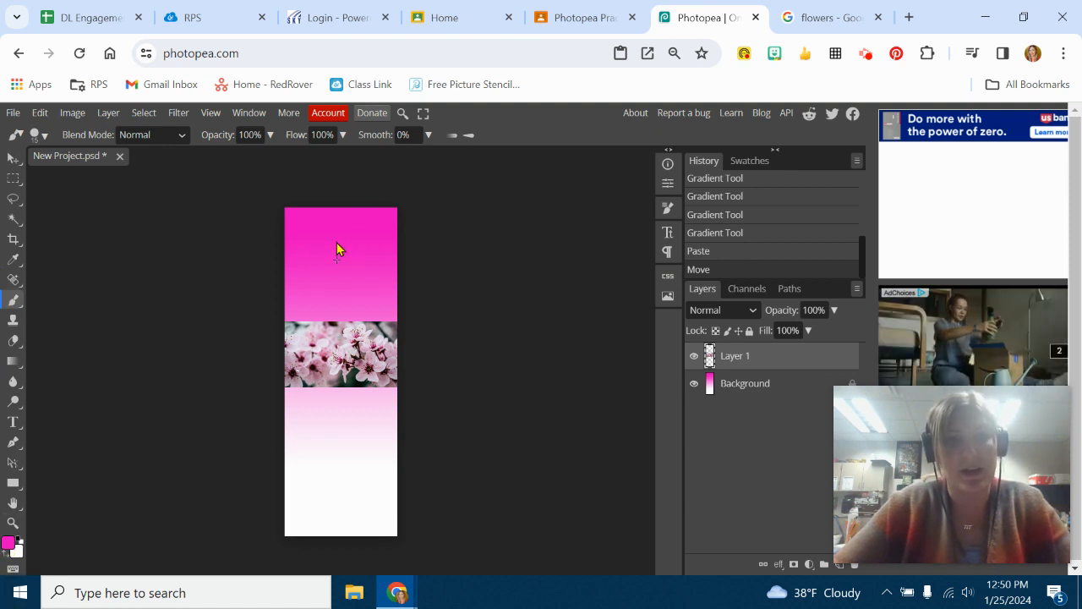
click(8, 542)
click(190, 328)
drag(236, 368, 270, 407)
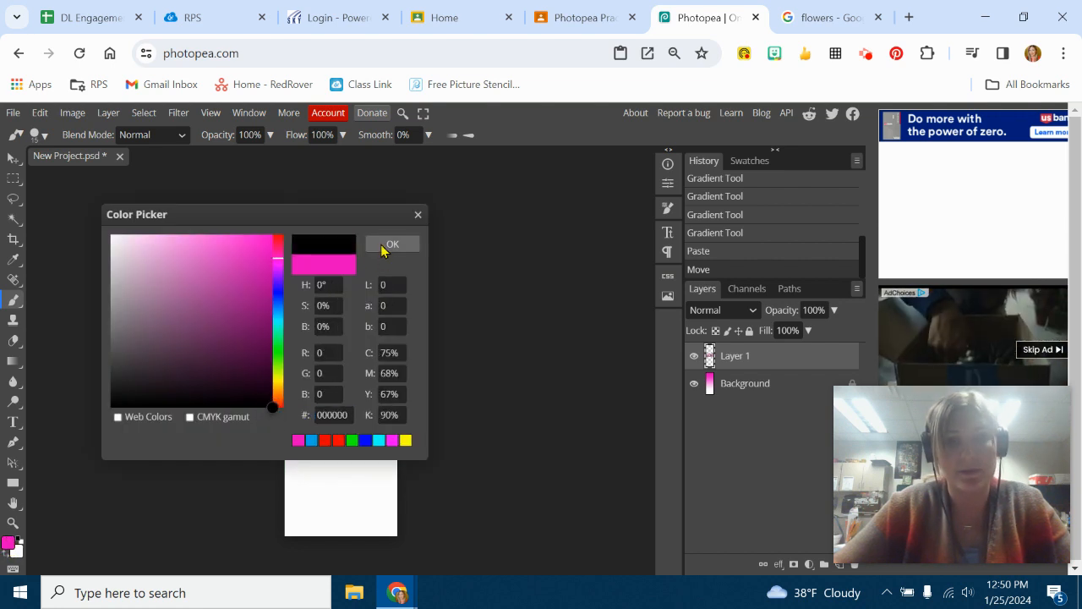
click(389, 244)
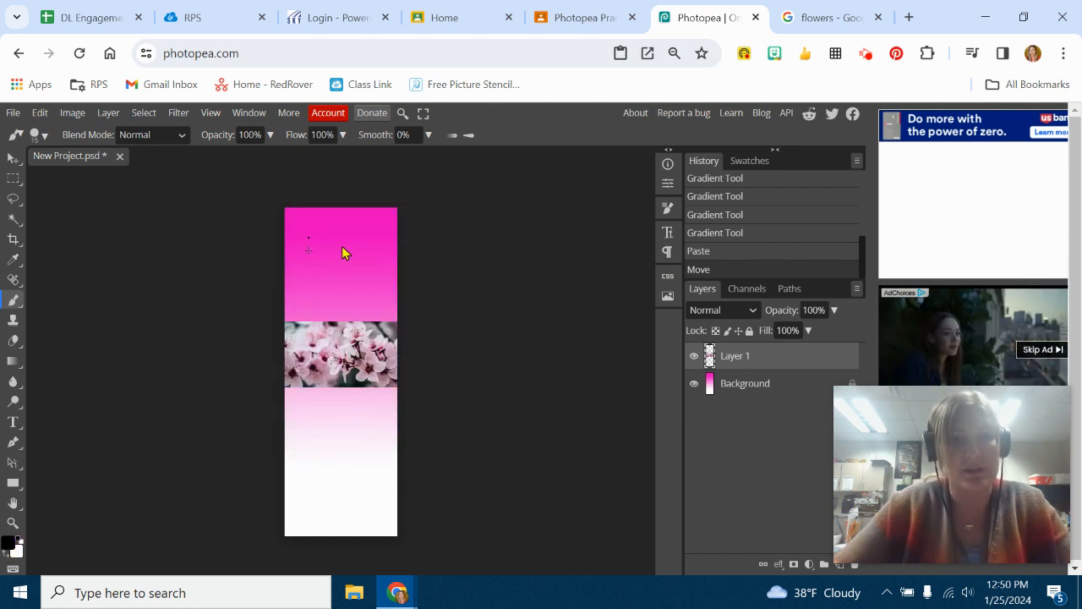
Scribble a thin black test stroke across the pink area above the blossom image and undo it.
mouse_move(310, 253)
mouse_down()
mouse_move(346, 227)
mouse_move(360, 246)
mouse_move(337, 268)
mouse_move(365, 265)
mouse_move(352, 281)
mouse_move(288, 268)
mouse_move(351, 247)
mouse_move(346, 270)
mouse_up()
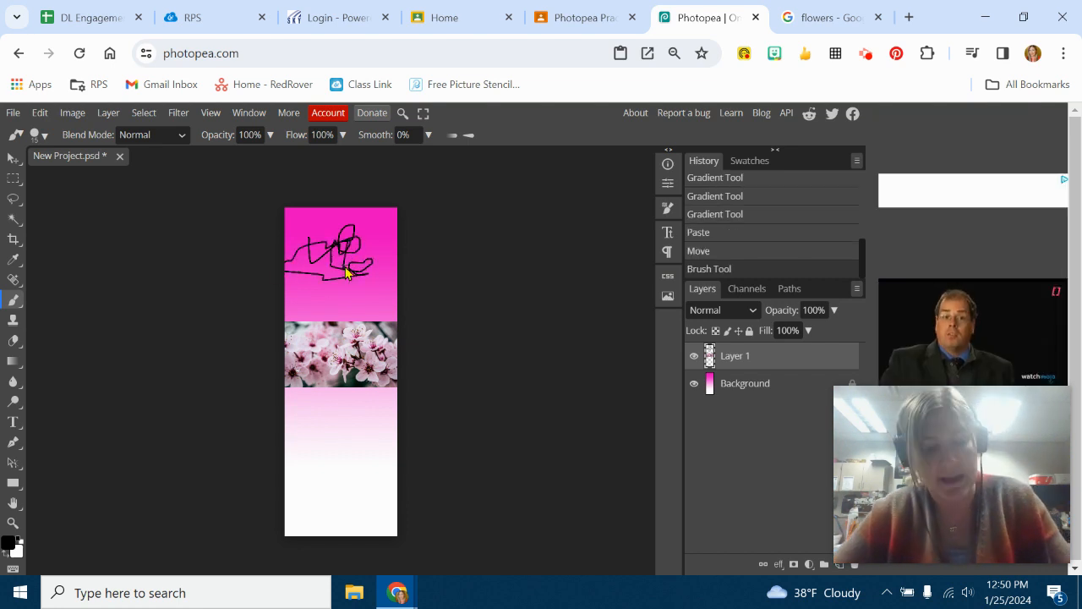
key(ctrl+z)
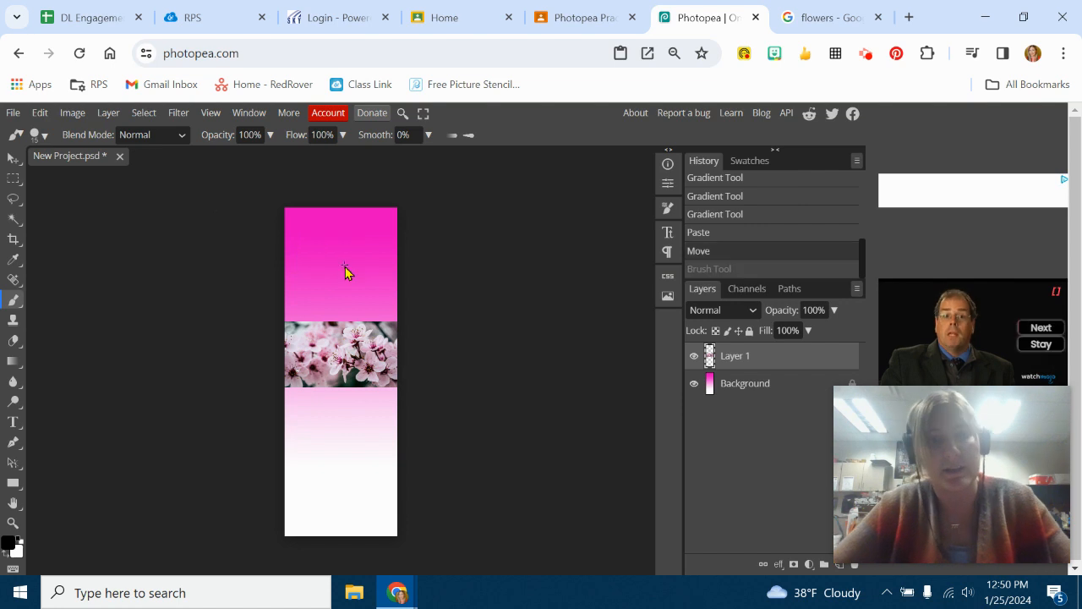
Set the brush size to 143 px and paint a thick, hard-edged diagonal black stroke above the blossom image.
click(45, 135)
drag(127, 173, 155, 175)
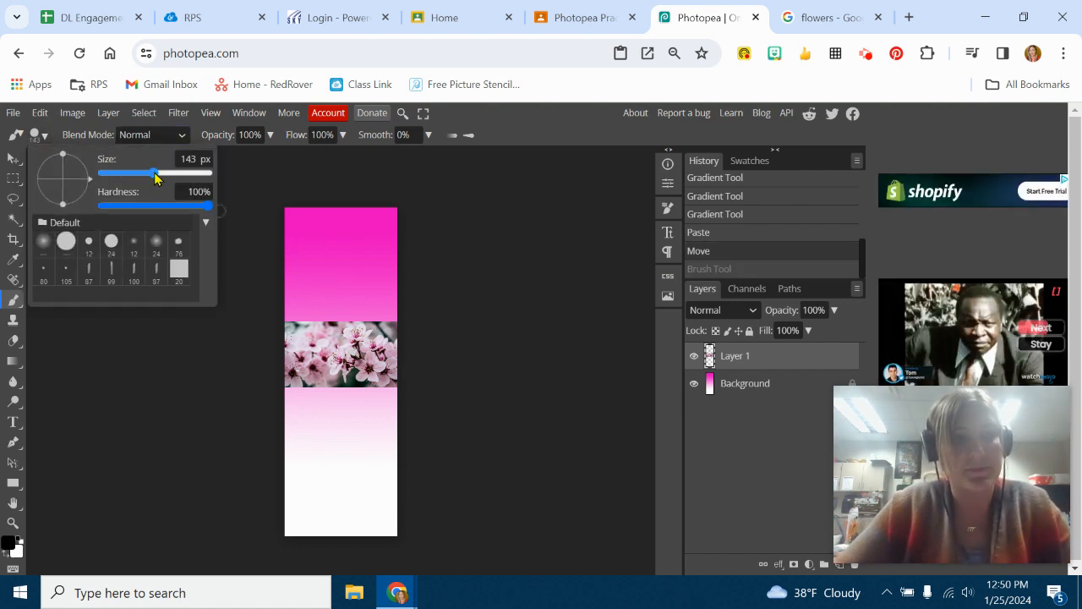
click(96, 135)
drag(306, 226, 365, 275)
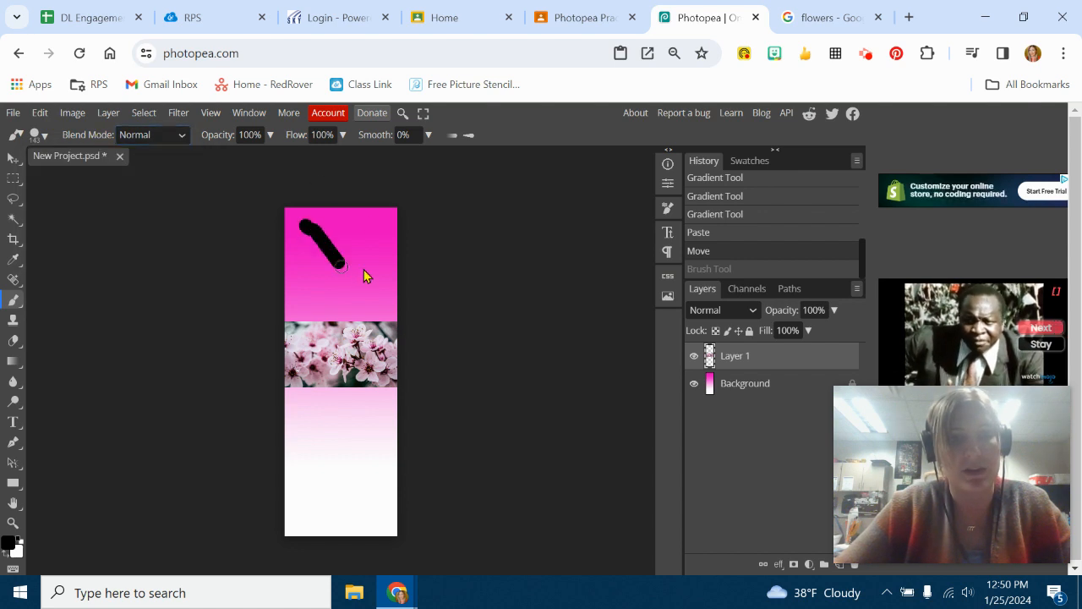
Lower the brush hardness to 0% and paint a soft-edged curved stroke across the hard-edged one.
click(45, 135)
drag(209, 206, 84, 202)
mouse_move(369, 232)
mouse_down()
mouse_move(338, 243)
mouse_move(351, 273)
mouse_move(309, 296)
mouse_up()
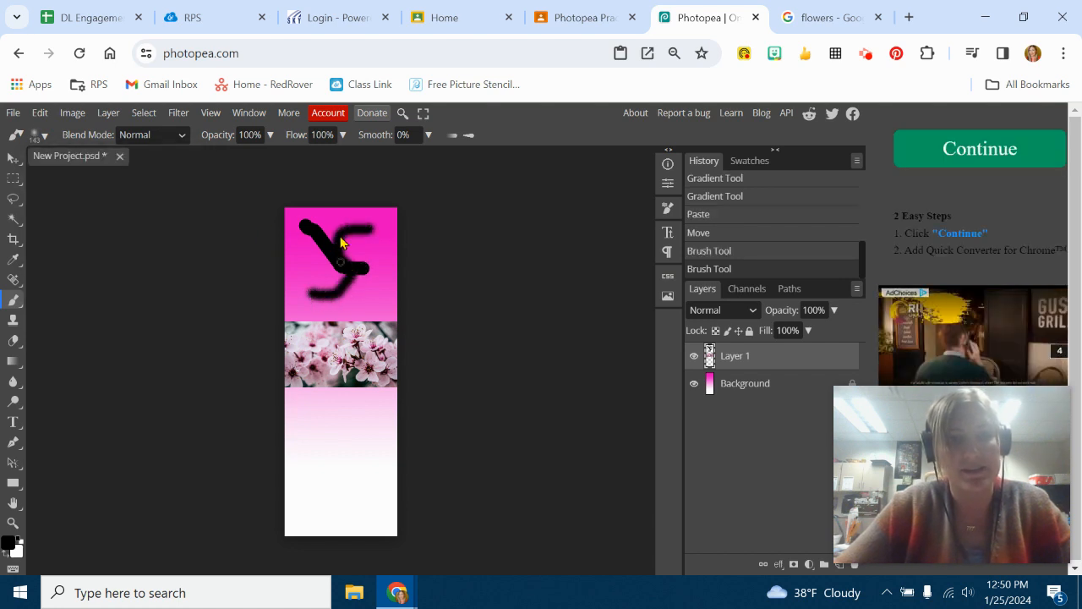
Compare the hard and soft stroke edges up close and undo both brush strokes.
click(13, 523)
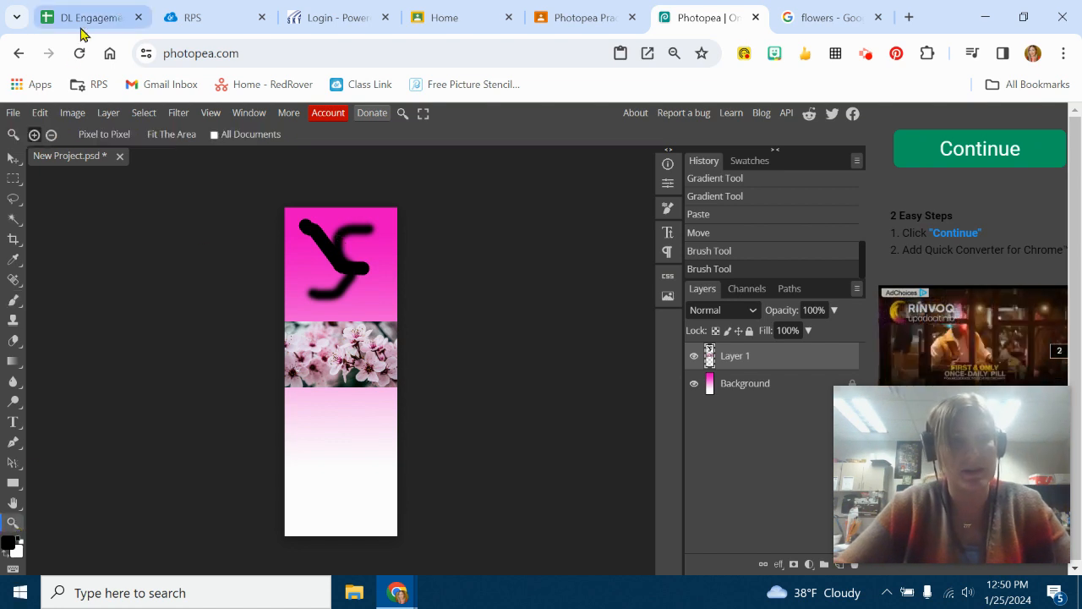
click(375, 260)
click(296, 221)
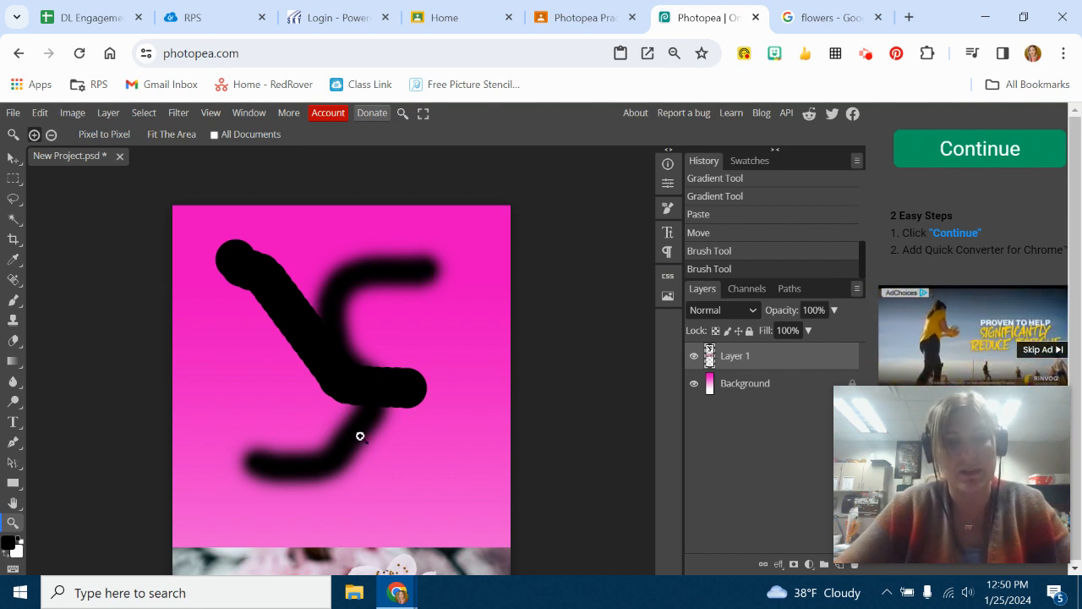
key(ctrl+z)
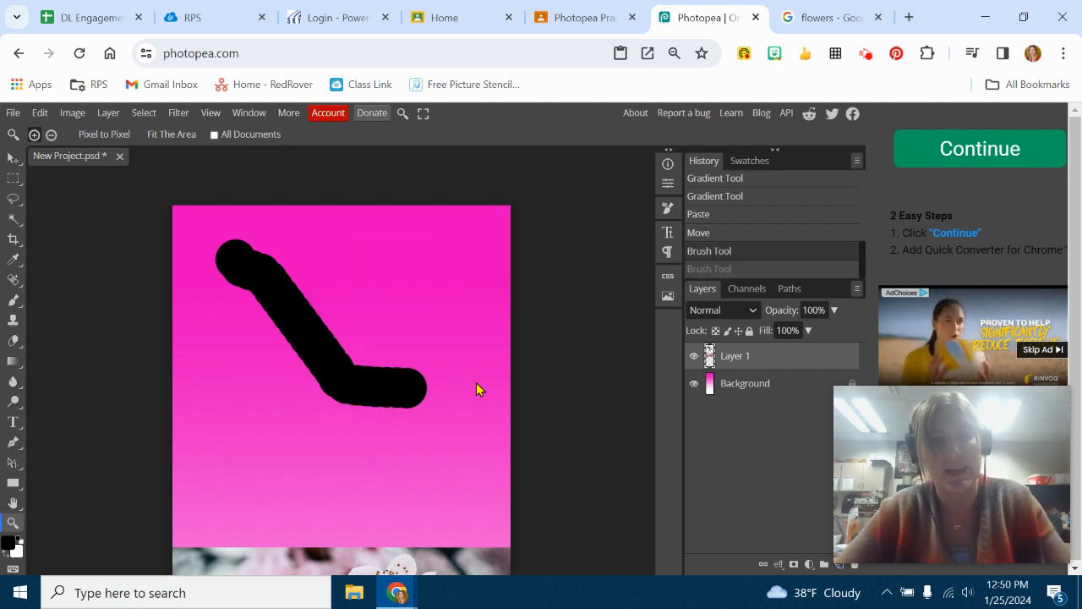
key(ctrl+z)
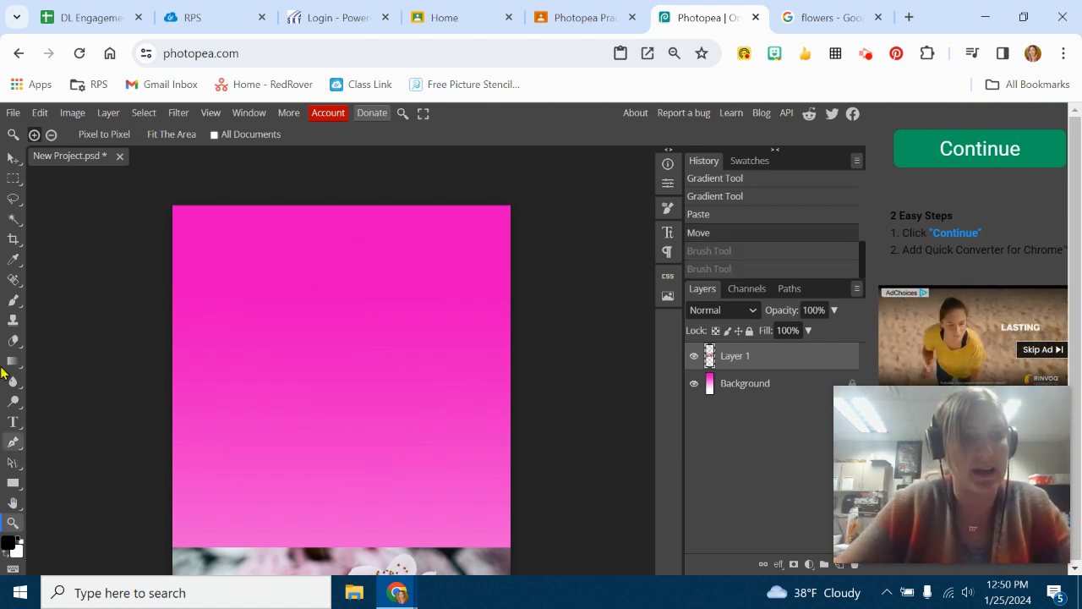
Set the brush to 100% hardness and about 32 px, and handwrite "love" in black across the upper pink area.
click(14, 300)
click(38, 135)
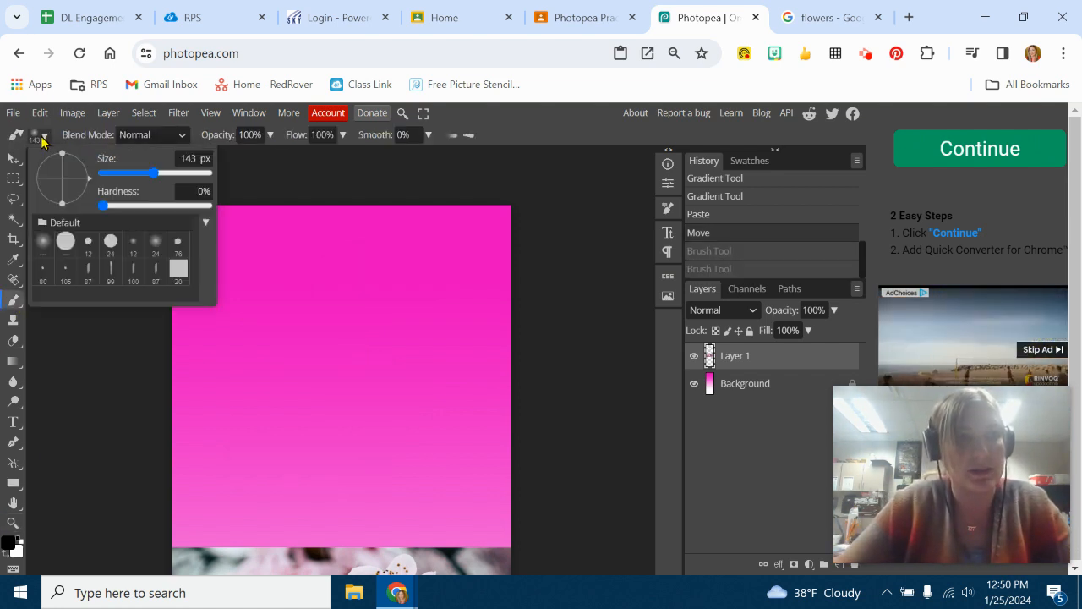
click(208, 206)
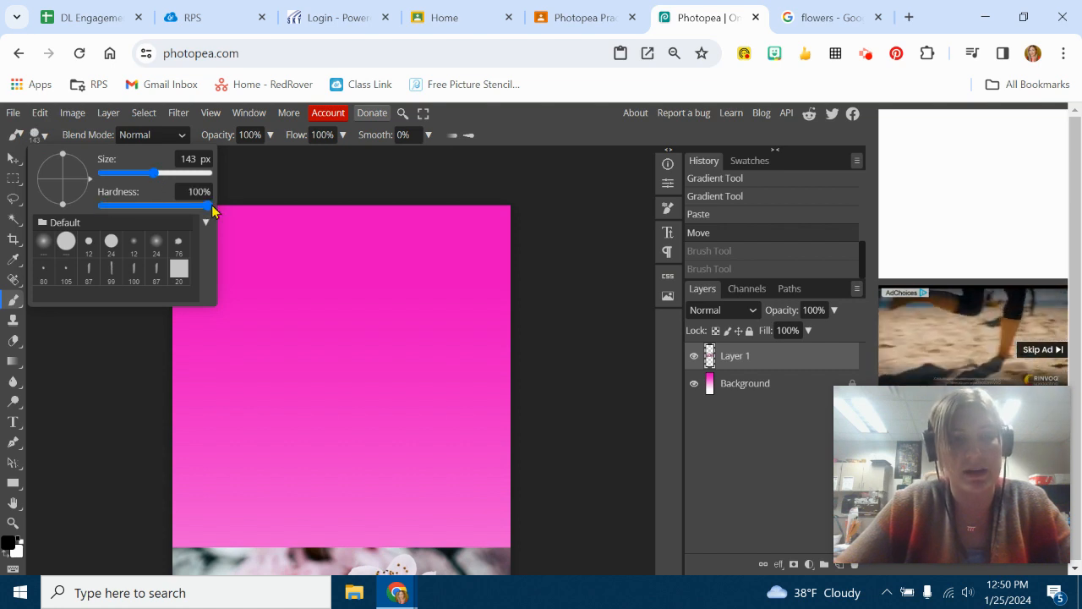
mouse_move(153, 173)
mouse_down()
mouse_move(108, 182)
mouse_move(134, 182)
mouse_up()
drag(207, 387, 236, 345)
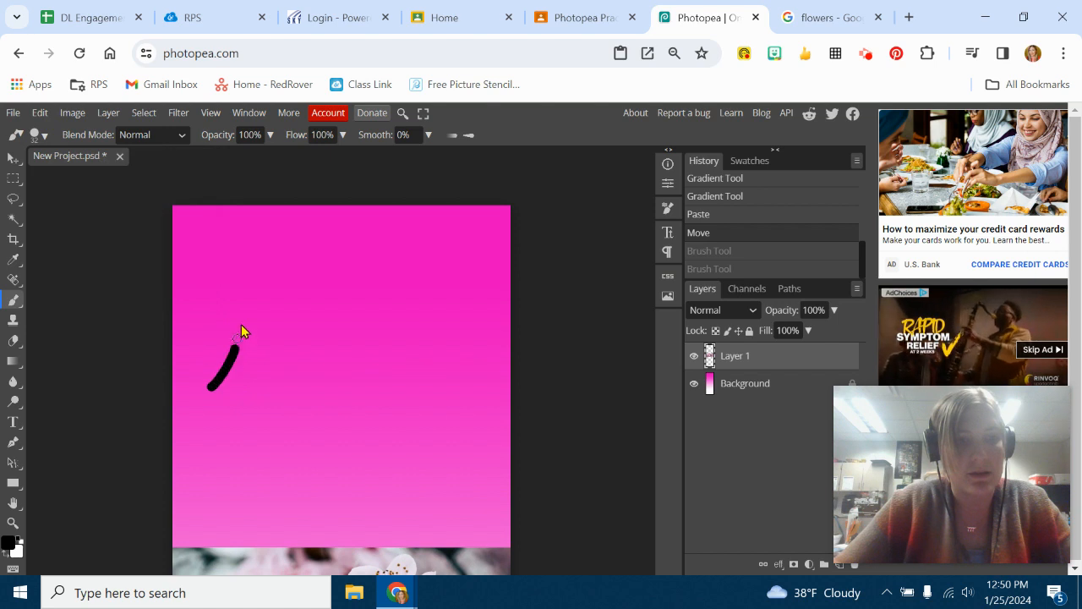
mouse_move(239, 241)
mouse_down()
mouse_move(221, 301)
mouse_move(228, 343)
mouse_up()
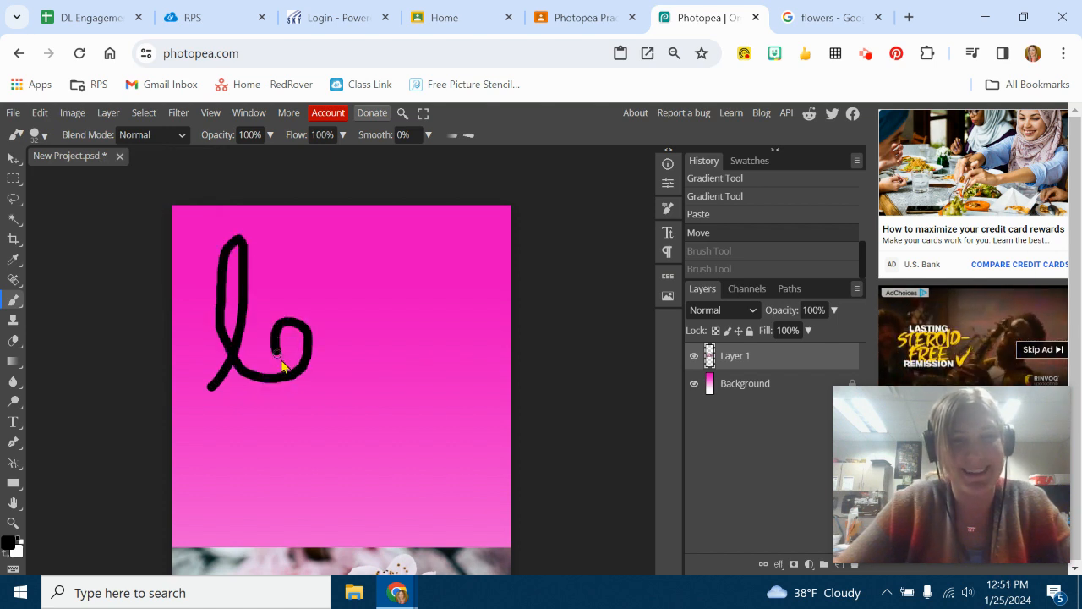
drag(310, 345, 287, 338)
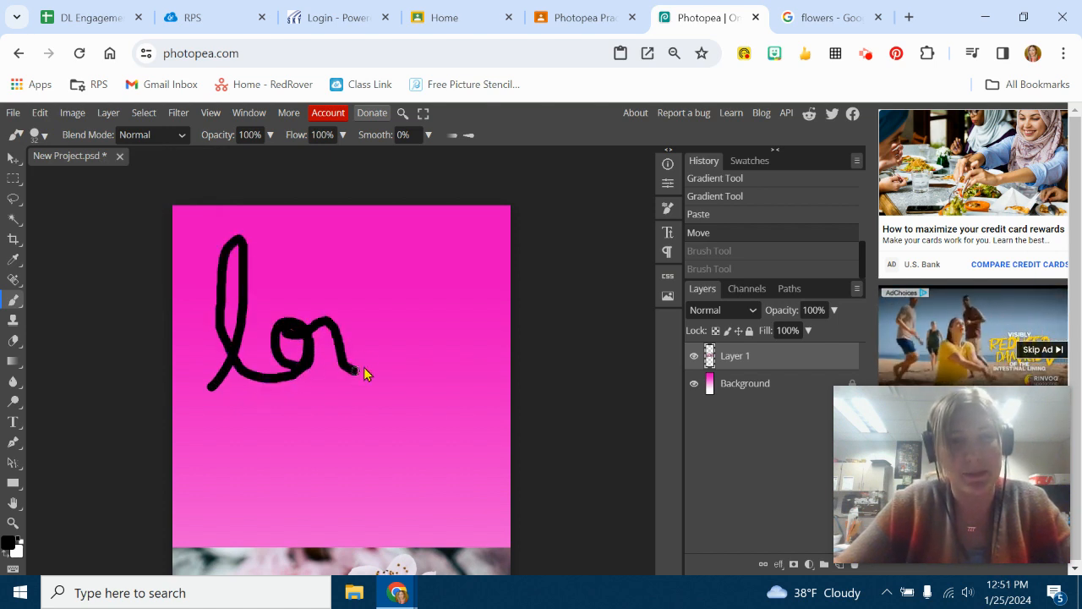
drag(365, 318, 387, 329)
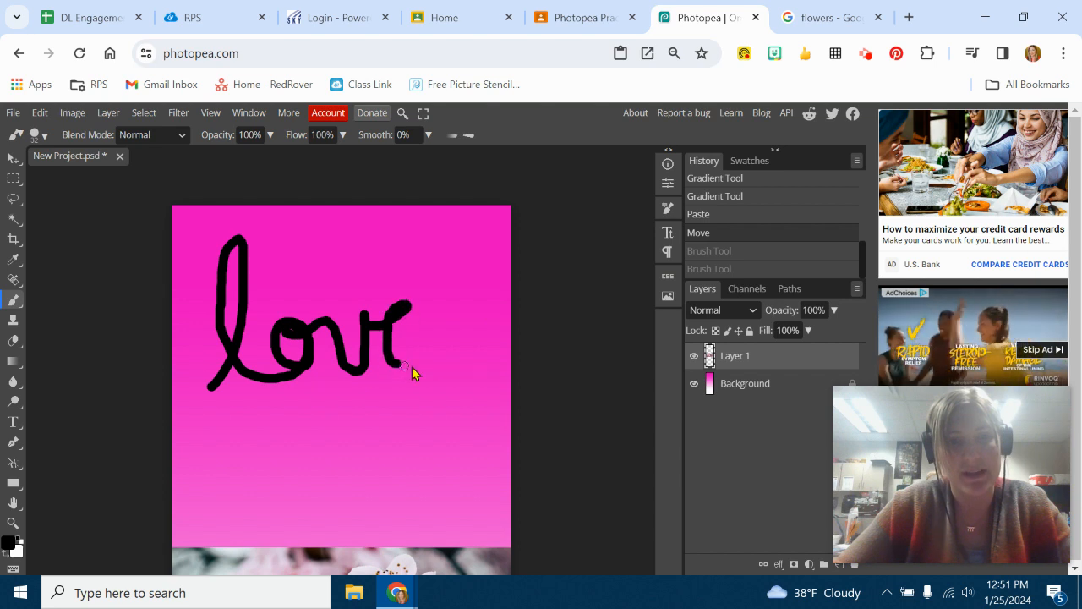
drag(457, 340, 459, 338)
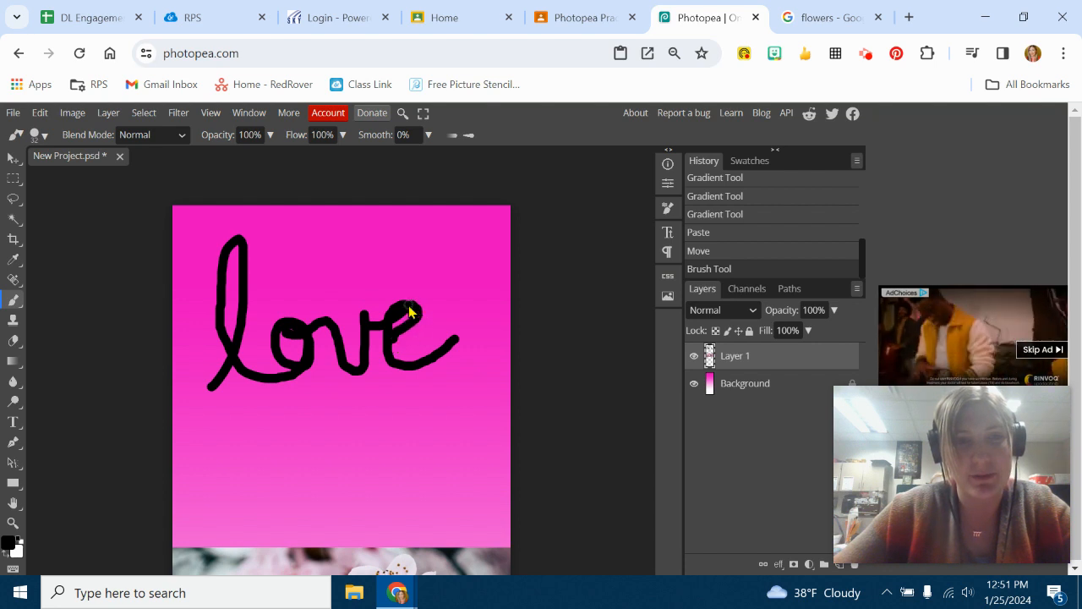
drag(411, 313, 420, 304)
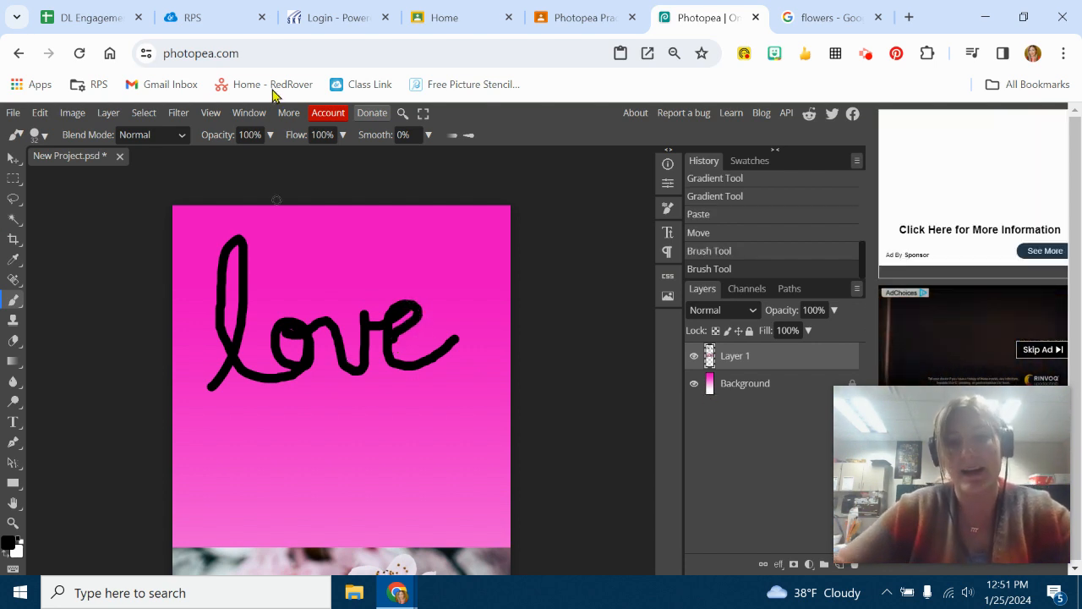
Move Layer 1, holding both the "love" lettering and the blossom image, slightly up and to the right.
mouse_move(864, 443)
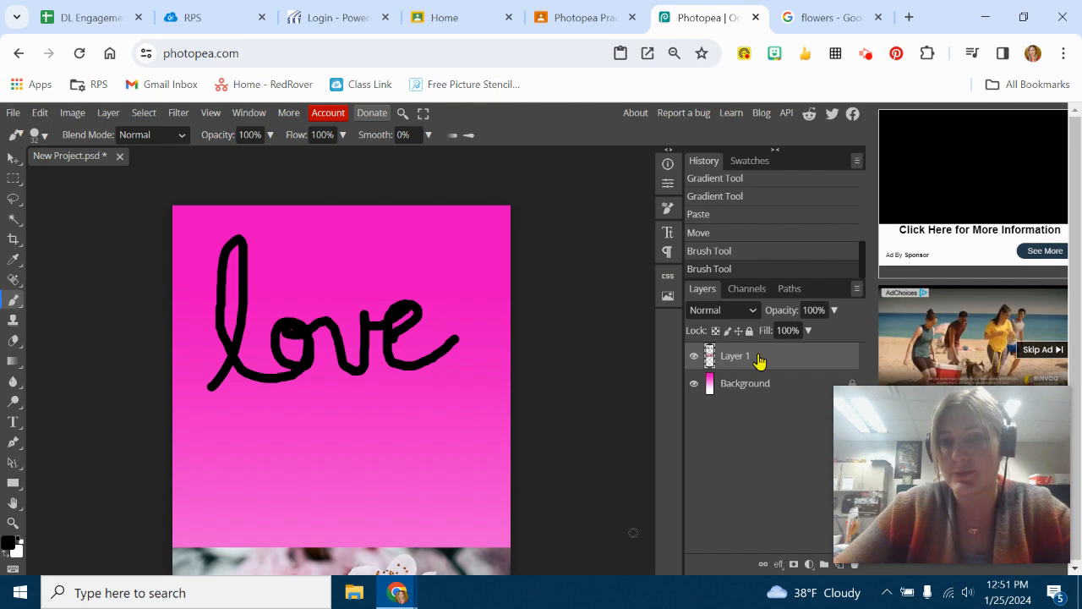
click(13, 158)
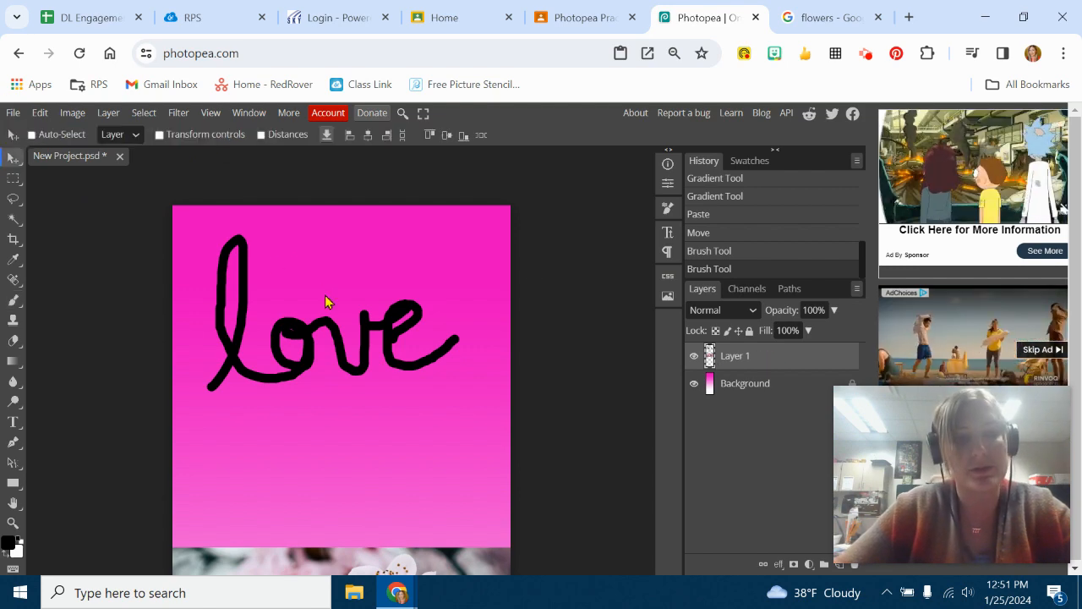
mouse_move(306, 337)
mouse_down()
mouse_move(296, 310)
mouse_move(304, 275)
mouse_move(418, 283)
mouse_move(261, 337)
mouse_move(379, 277)
mouse_move(362, 357)
mouse_move(228, 291)
mouse_move(291, 288)
mouse_move(342, 300)
mouse_move(324, 285)
mouse_move(327, 321)
mouse_up()
scroll(542, 352, down, 3)
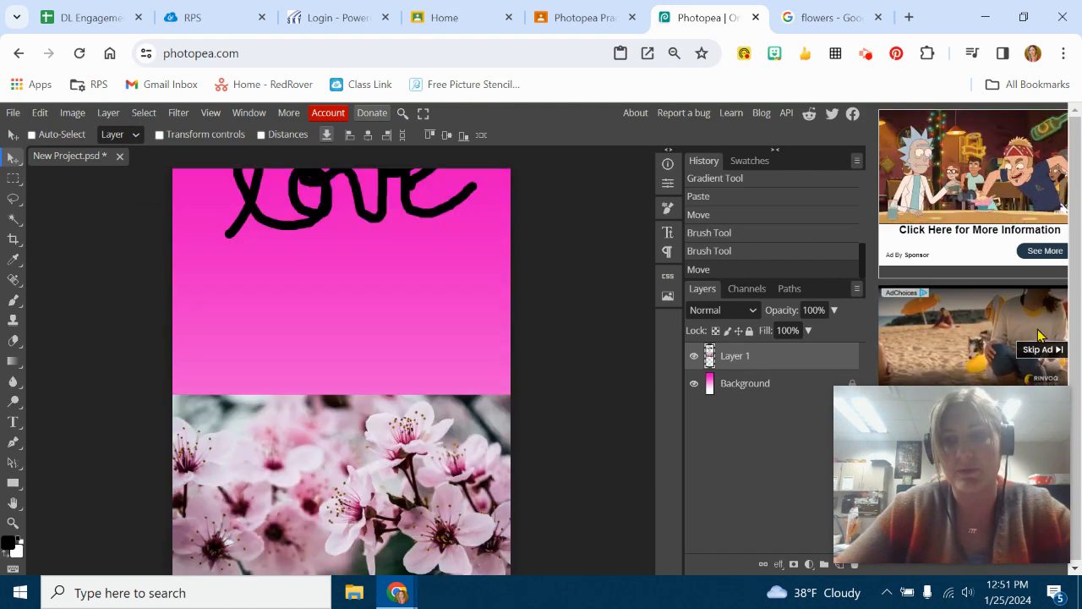
drag(947, 461, 955, 210)
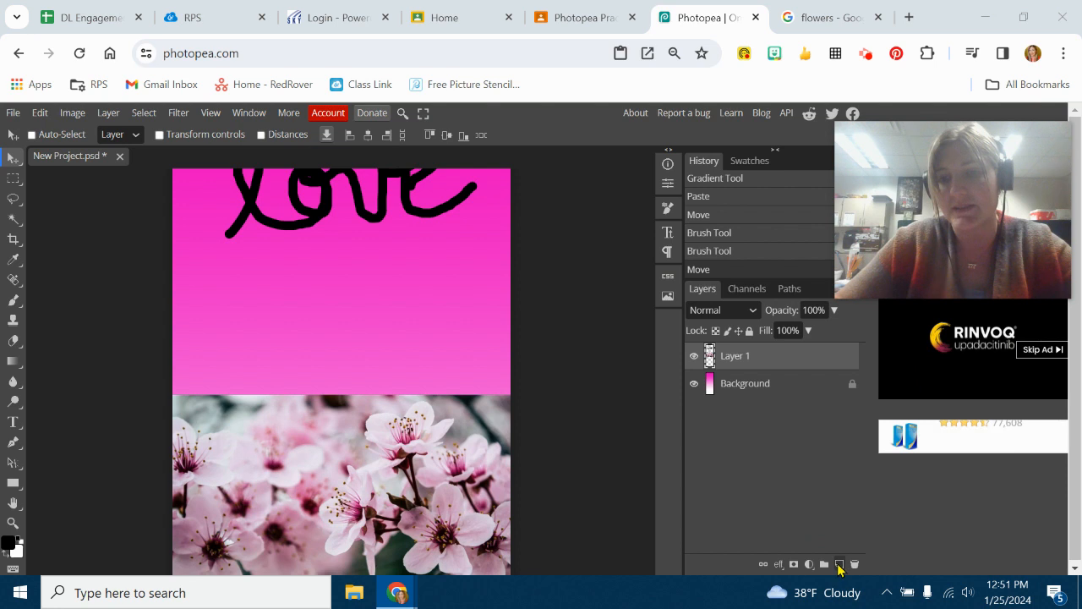
Add a new layer and brush a black heart outline on it between the lettering and the blossom image.
click(840, 565)
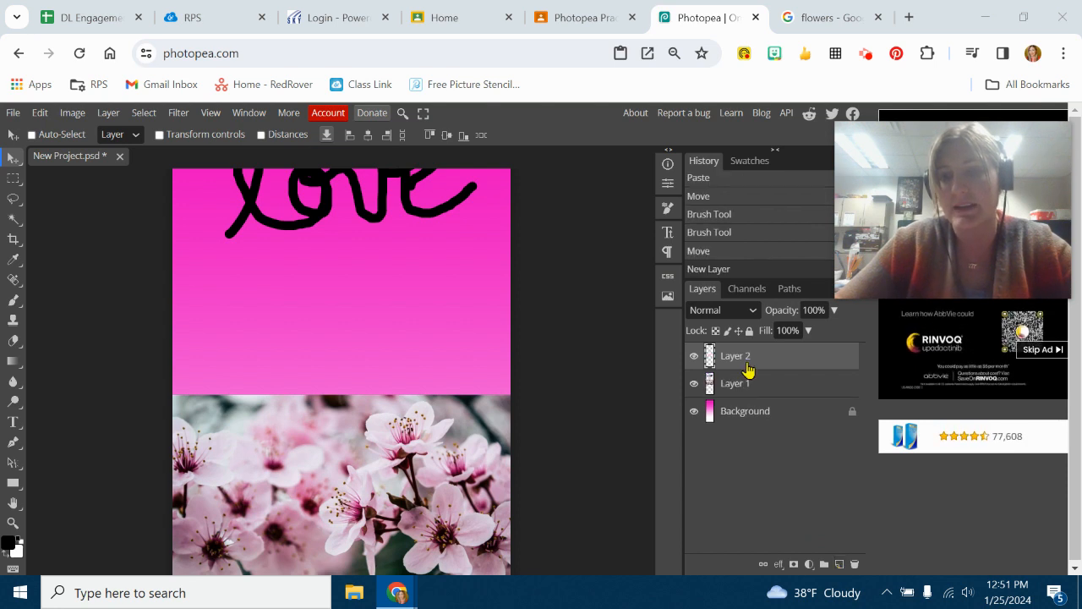
click(11, 303)
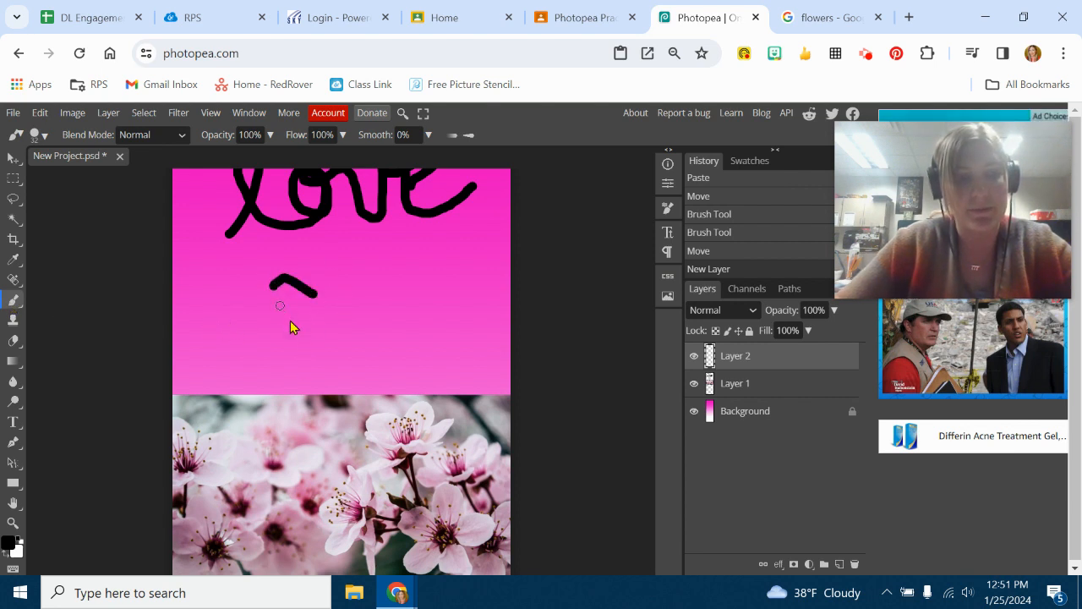
drag(331, 355, 354, 364)
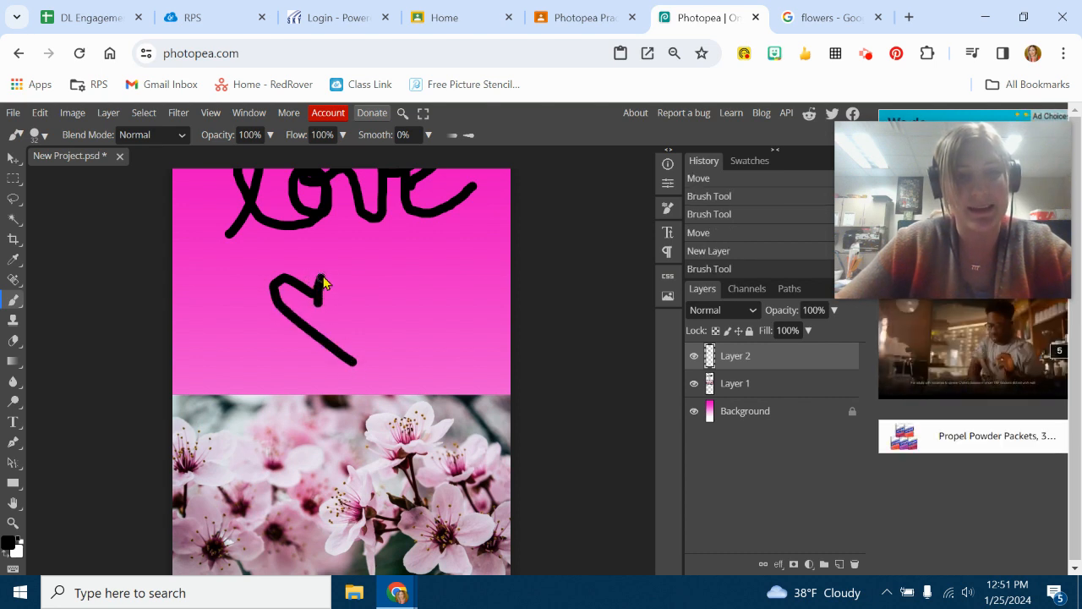
drag(347, 264, 360, 377)
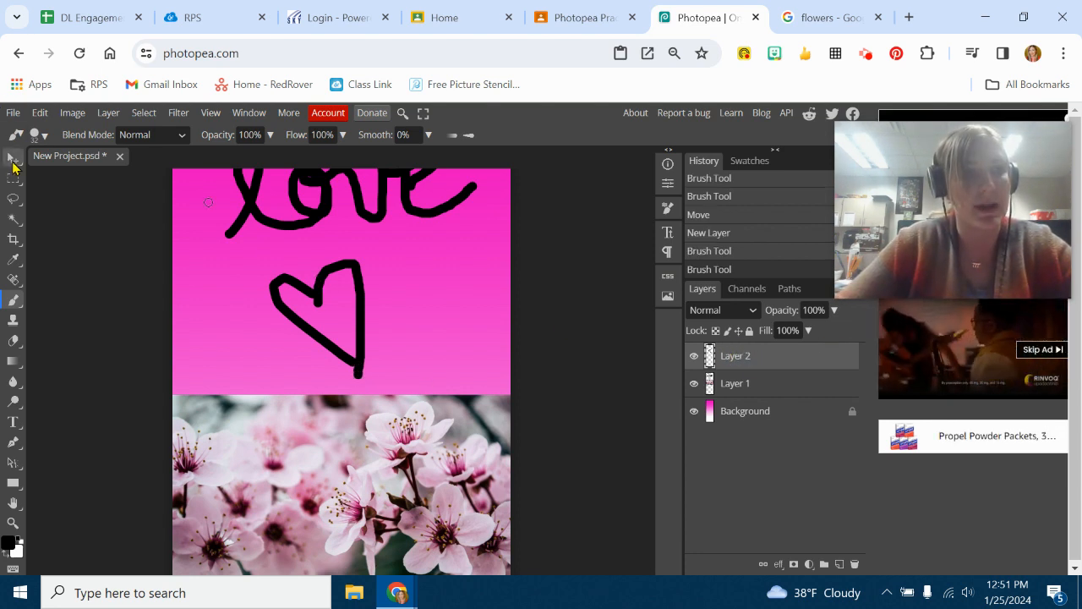
Move the heart on Layer 2 around the pink area independently, leaving it centred below the lettering.
click(13, 161)
drag(358, 265, 338, 398)
drag(261, 286, 380, 256)
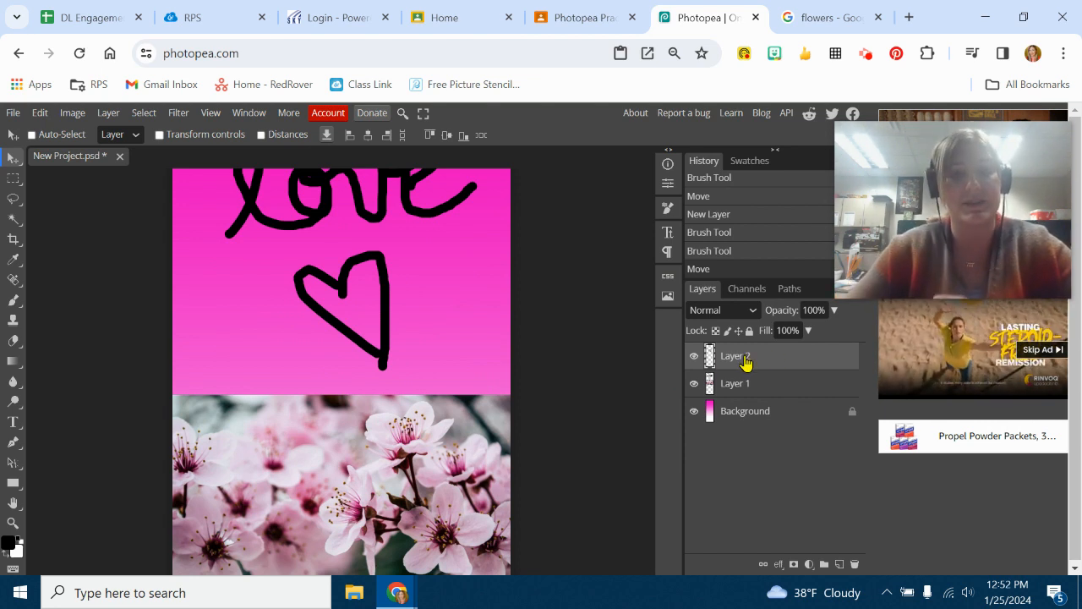
mouse_move(384, 359)
mouse_down()
mouse_move(365, 362)
mouse_move(363, 378)
mouse_move(347, 351)
mouse_move(372, 369)
mouse_move(381, 358)
mouse_up()
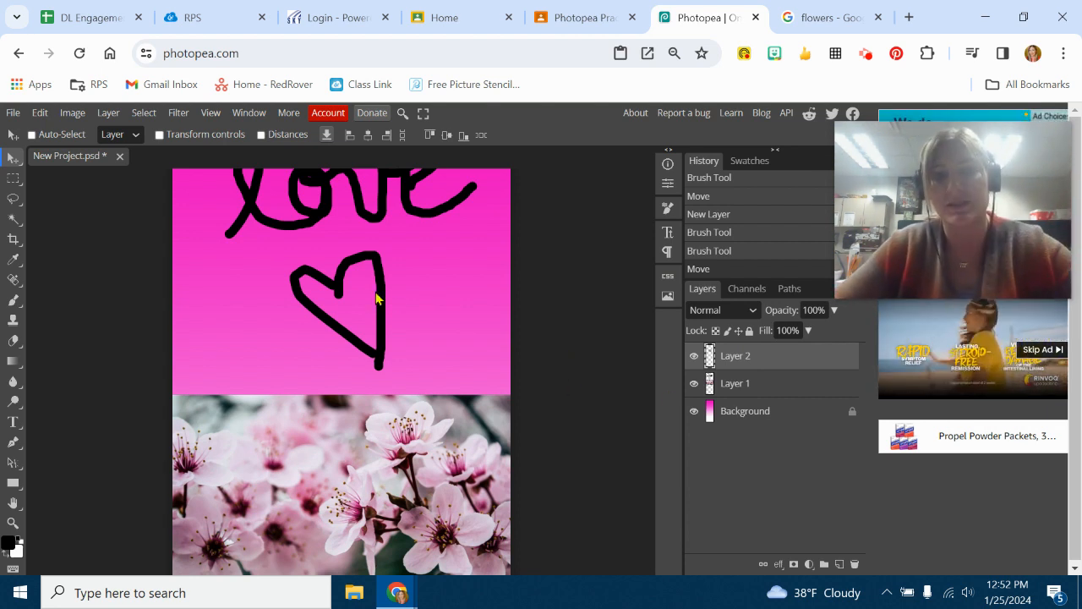
mouse_move(382, 290)
mouse_down()
mouse_move(406, 273)
mouse_move(352, 251)
mouse_move(397, 292)
mouse_move(375, 291)
mouse_up()
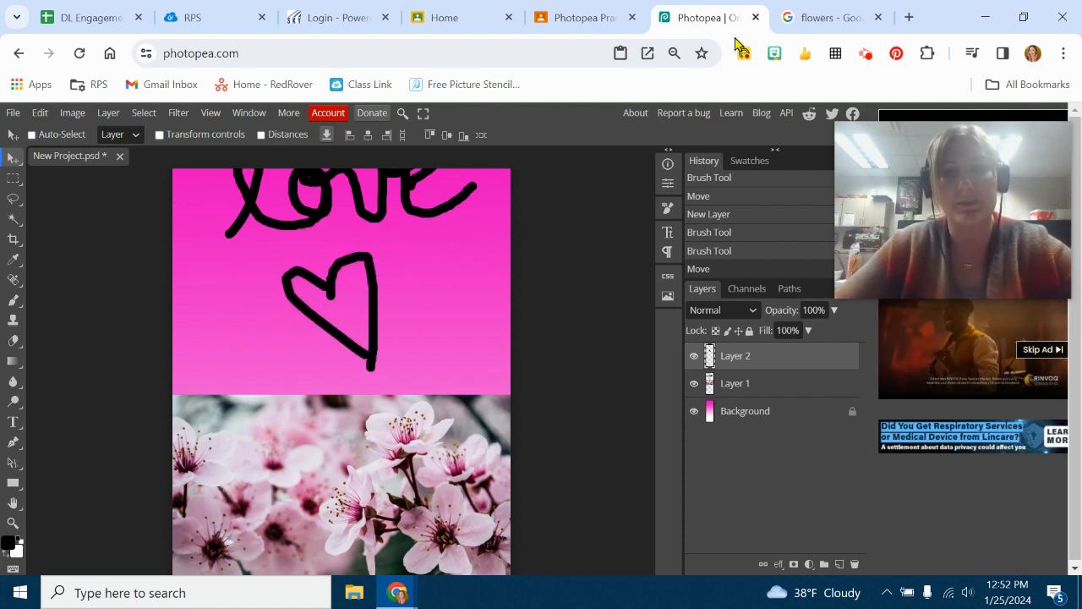
Check the assignment in Google Classroom, return to Photopea and add a line of random letters starting with "afhjsh" below the heart.
click(572, 10)
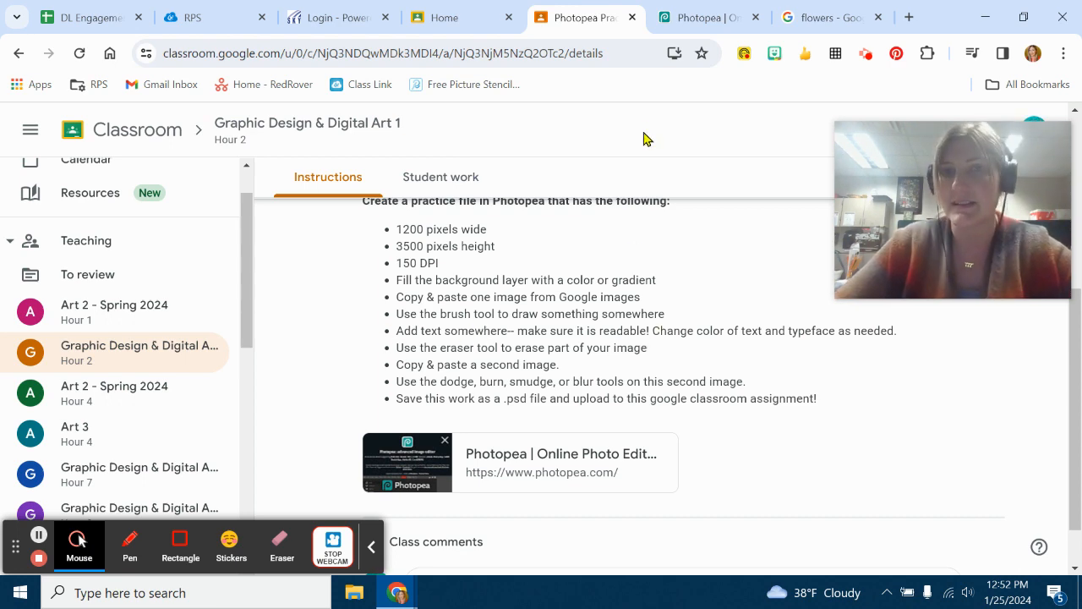
click(698, 19)
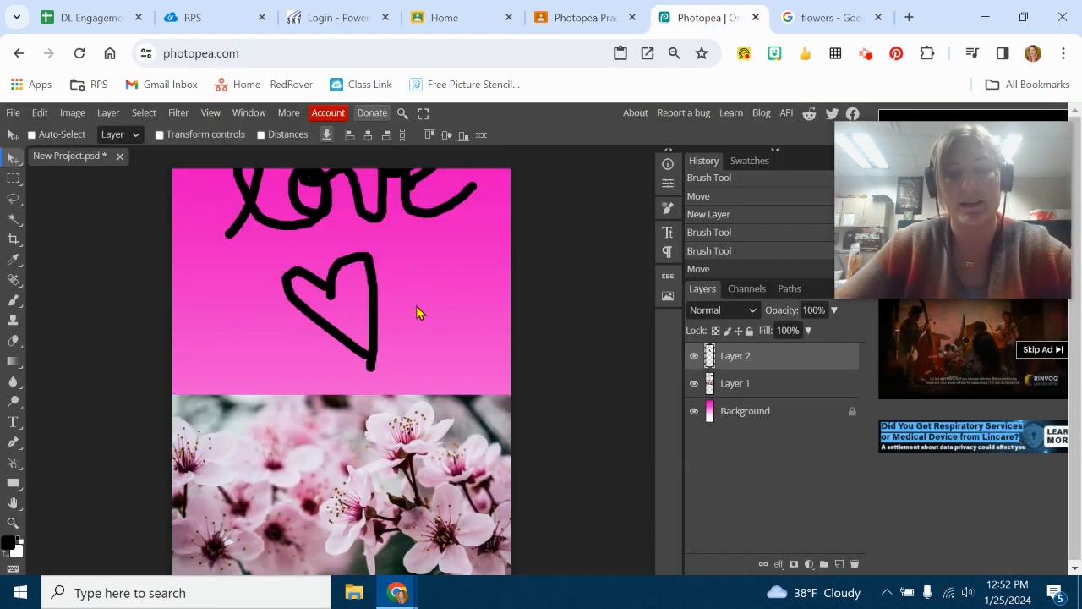
right_click(10, 424)
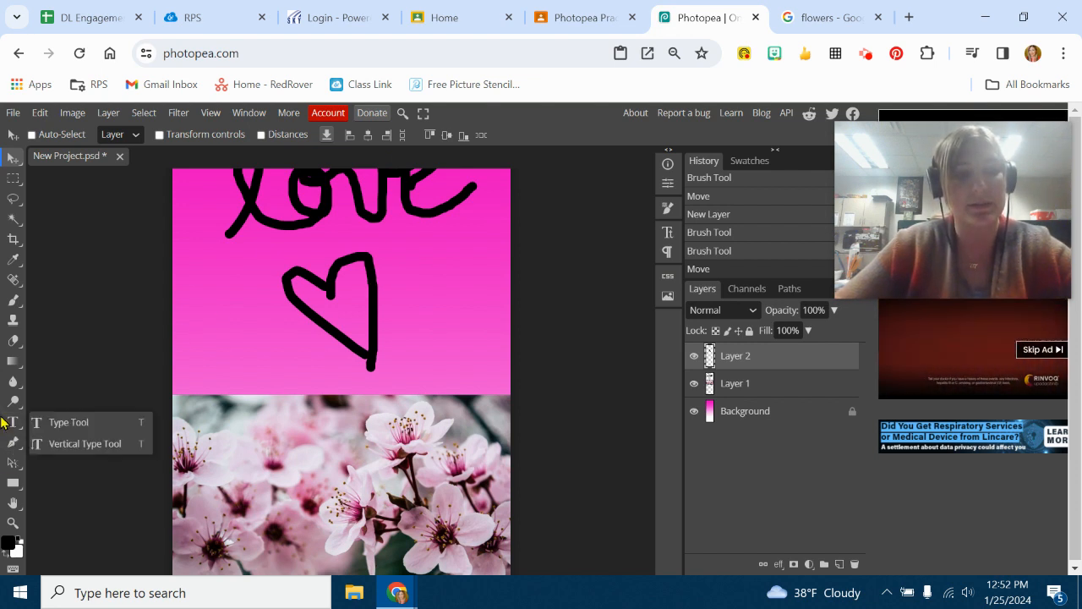
click(71, 431)
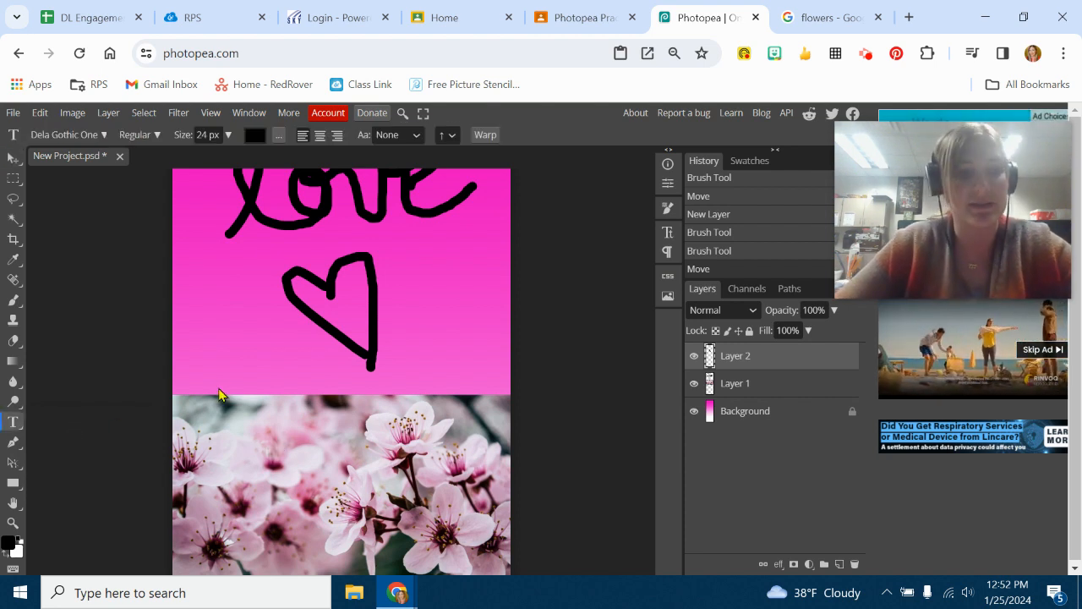
click(258, 374)
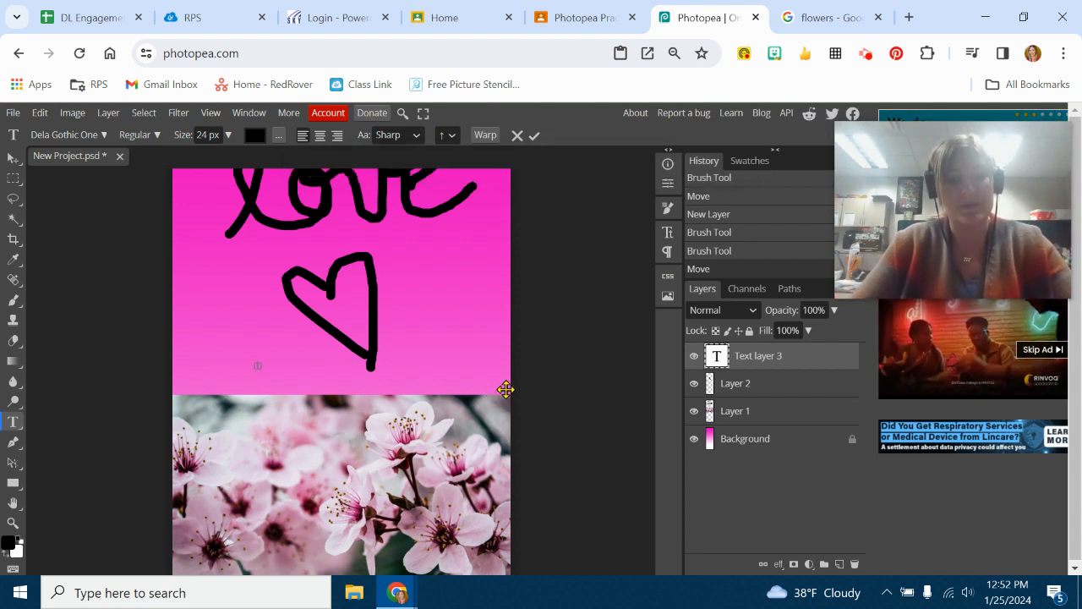
text(afhjshfsjhfjsdajfsjajkdjkfskdfNAJSFSDJKAFSFN)
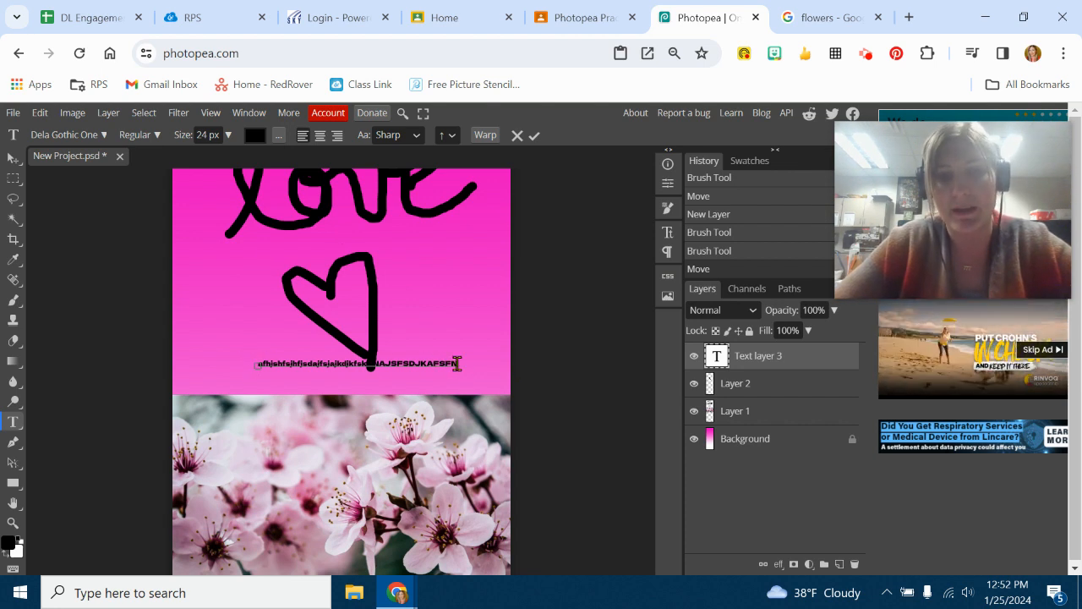
Select the whole line of text and set its color to white (ffffff).
drag(456, 363, 443, 365)
drag(329, 364, 239, 362)
click(255, 135)
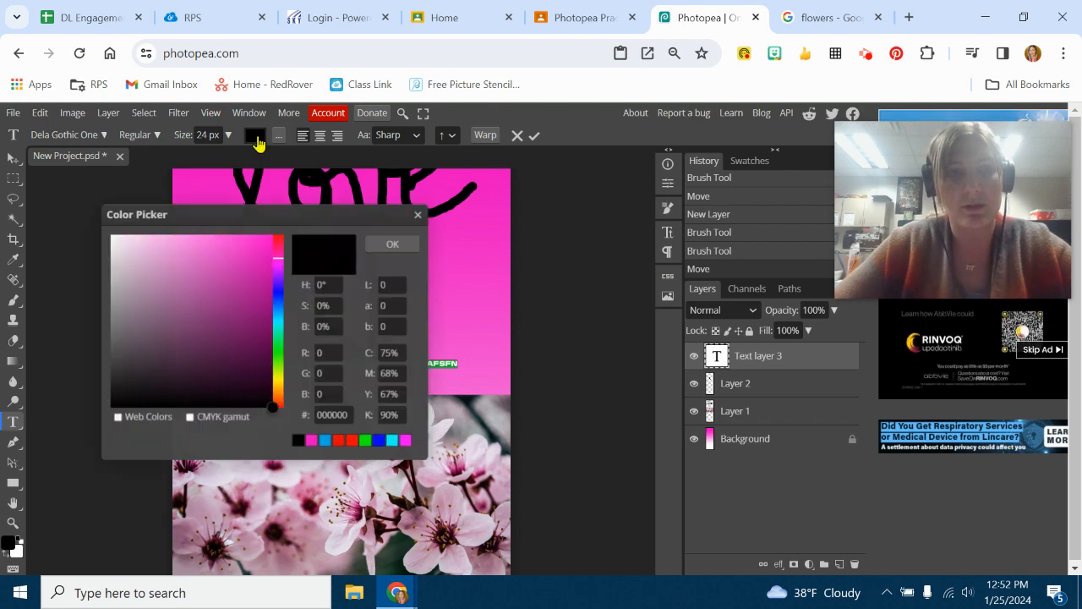
drag(201, 284, 98, 225)
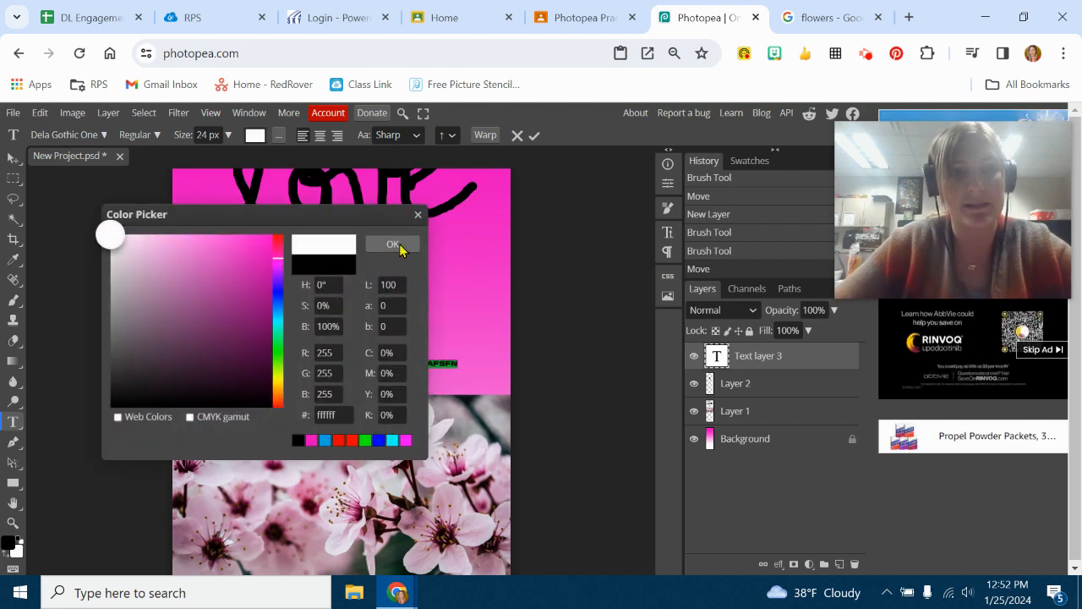
click(392, 243)
Enlarge the selected text to 150 px and raise its size further to 250 px.
click(226, 140)
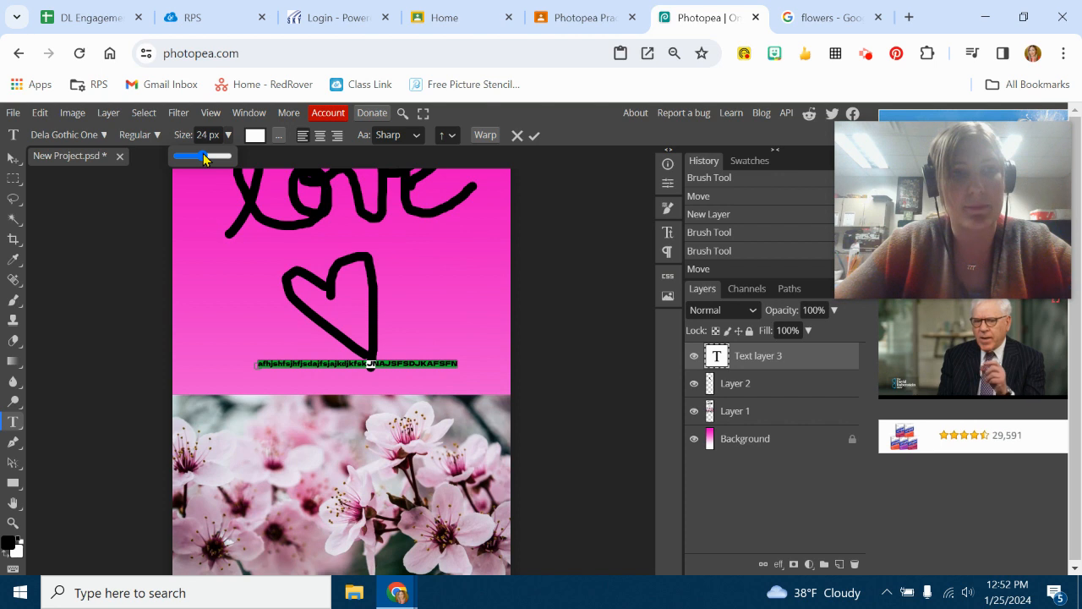
drag(203, 156, 230, 157)
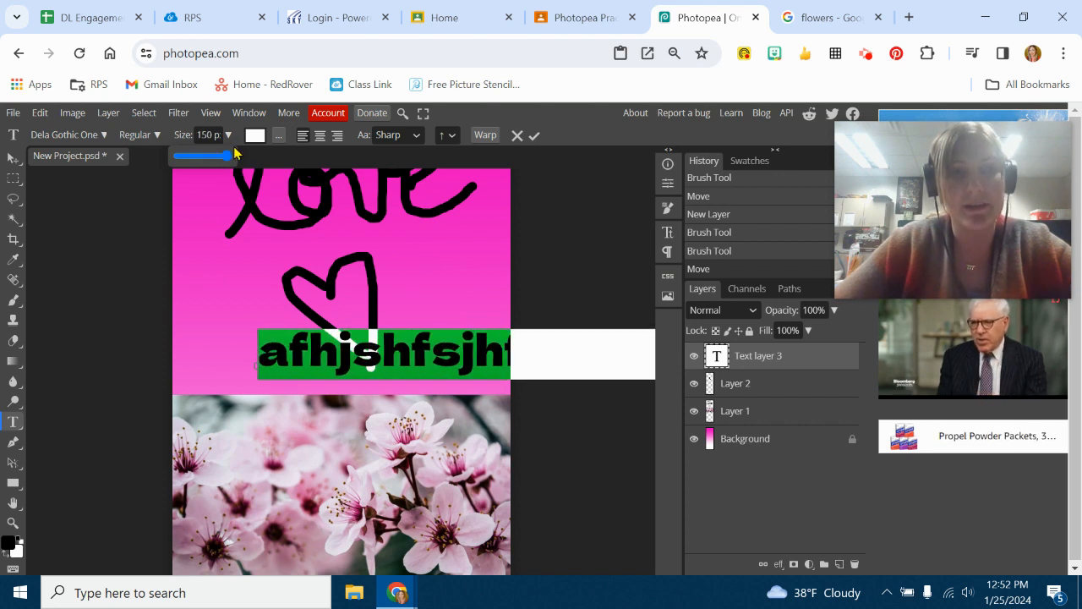
click(214, 135)
drag(214, 136, 192, 138)
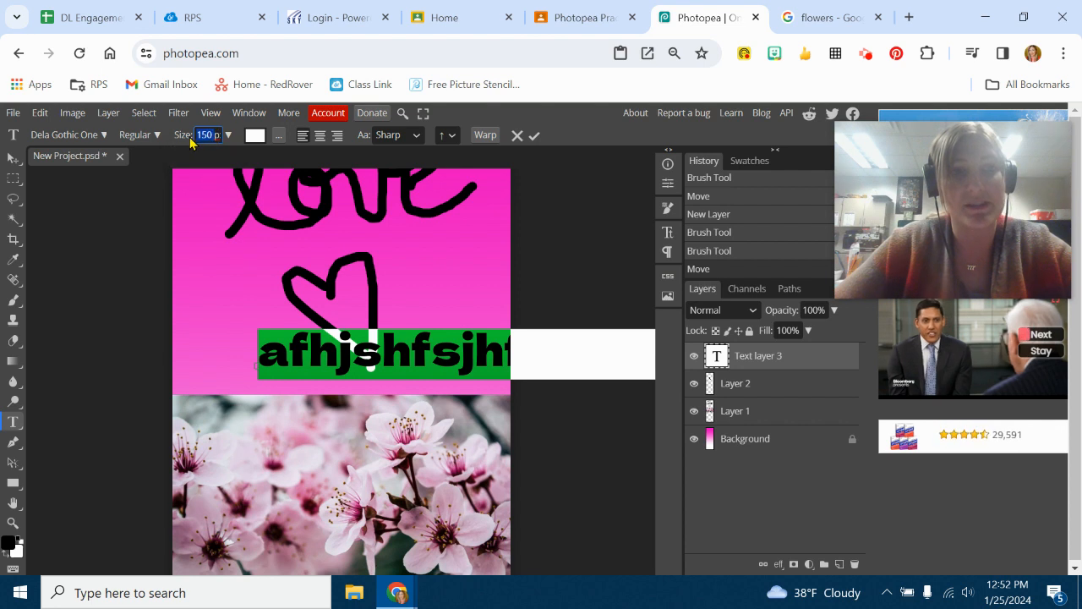
text(25)
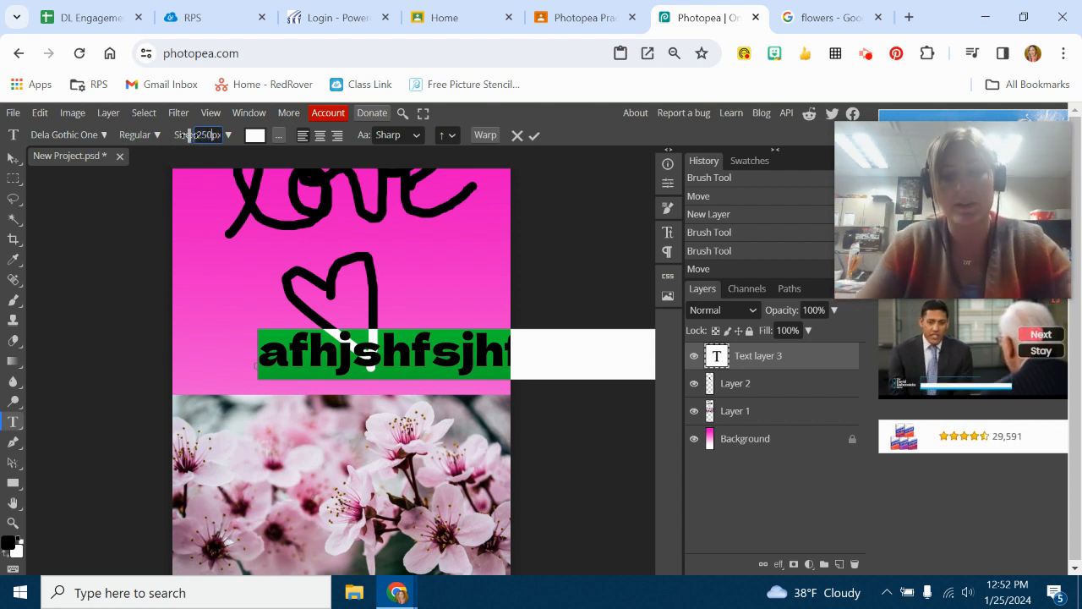
text(0)
key(Return)
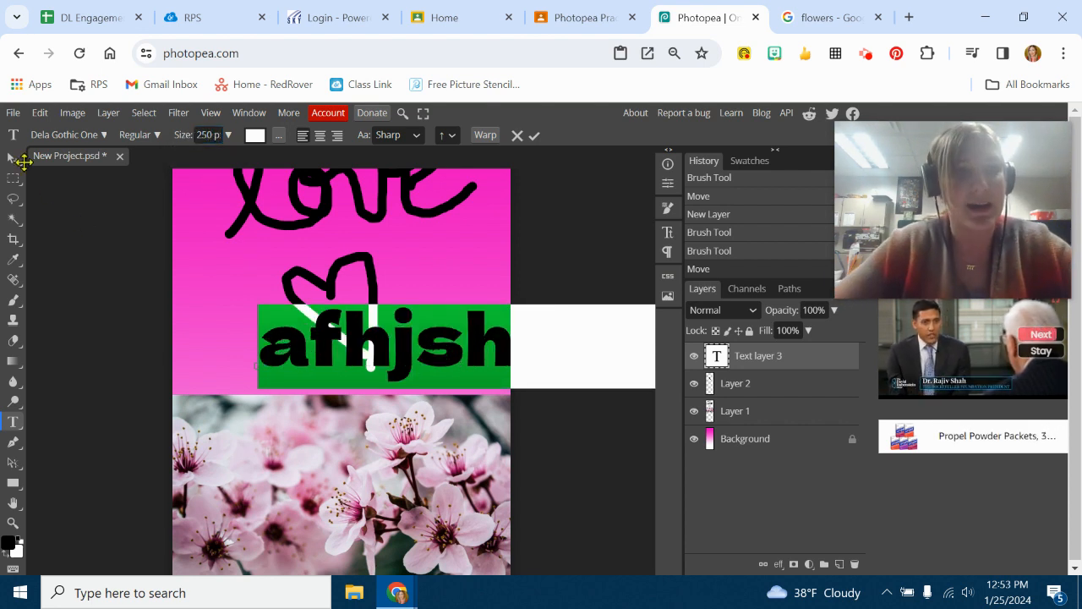
Change the typeface of the selected text to Digory Doodles.
click(70, 142)
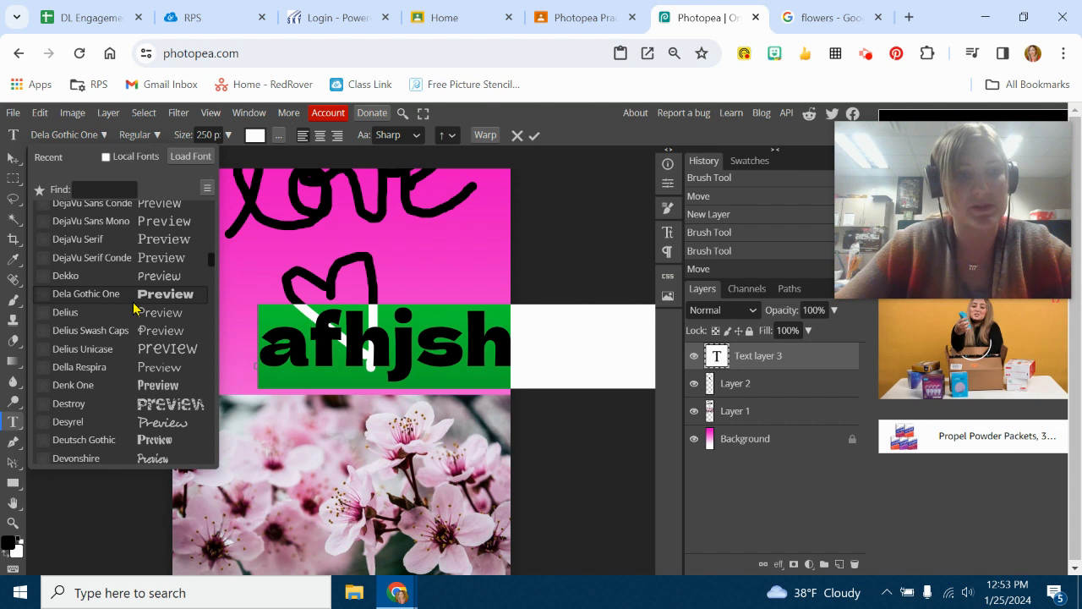
scroll(93, 355, down, 3)
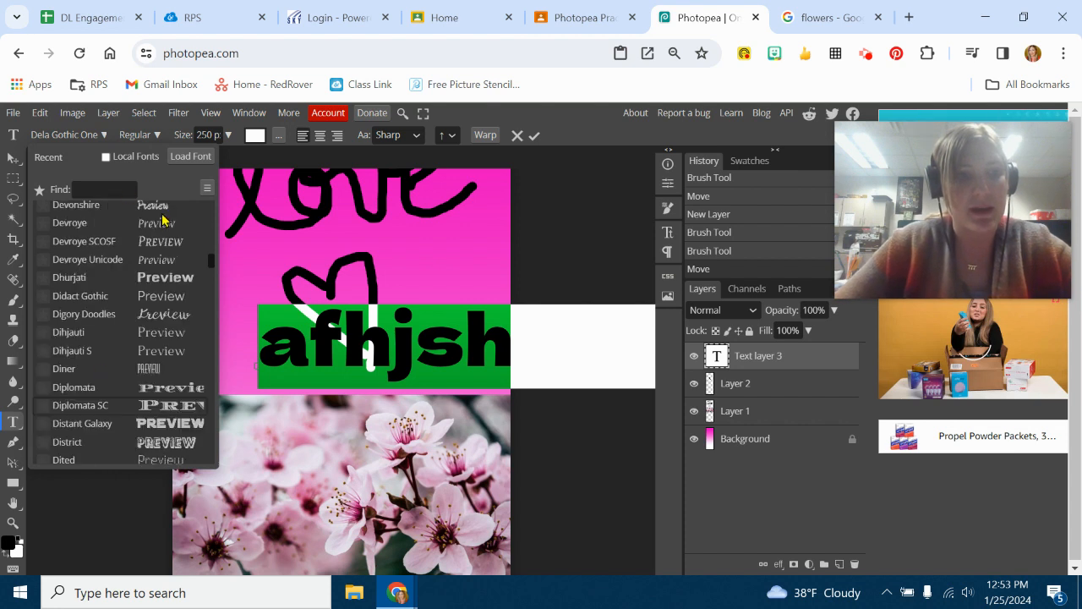
click(85, 314)
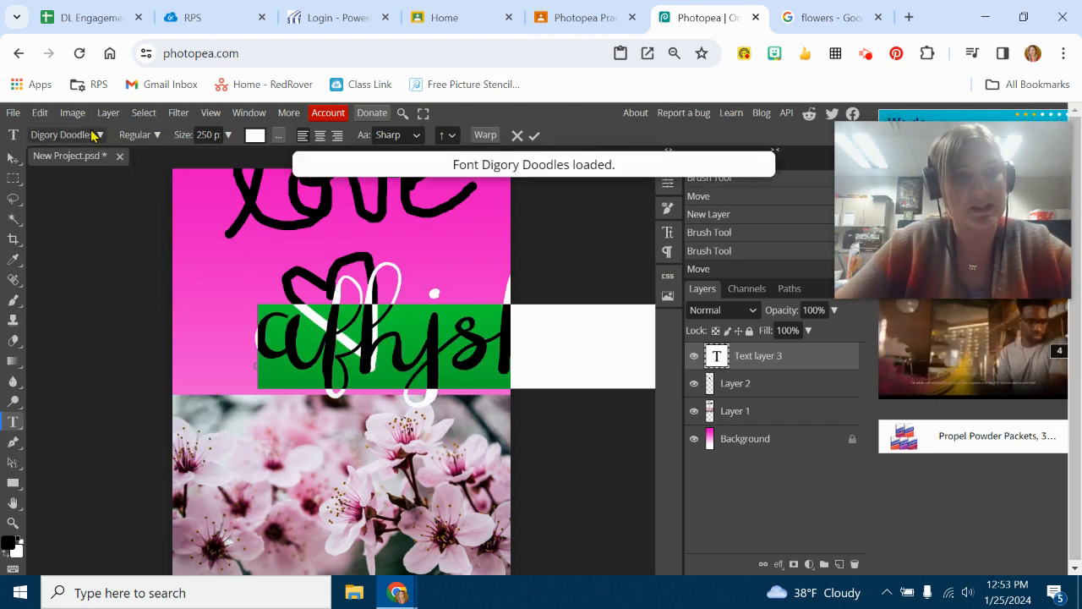
Select the first letters of the text line and change their typeface to Devroye SCOSF.
click(363, 350)
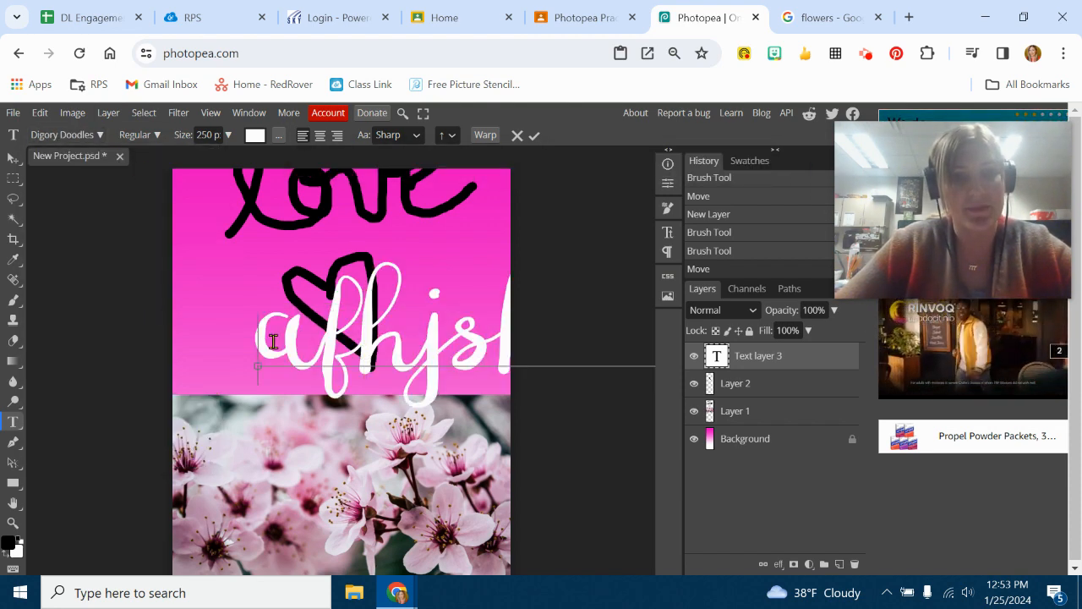
drag(265, 341, 582, 379)
click(94, 139)
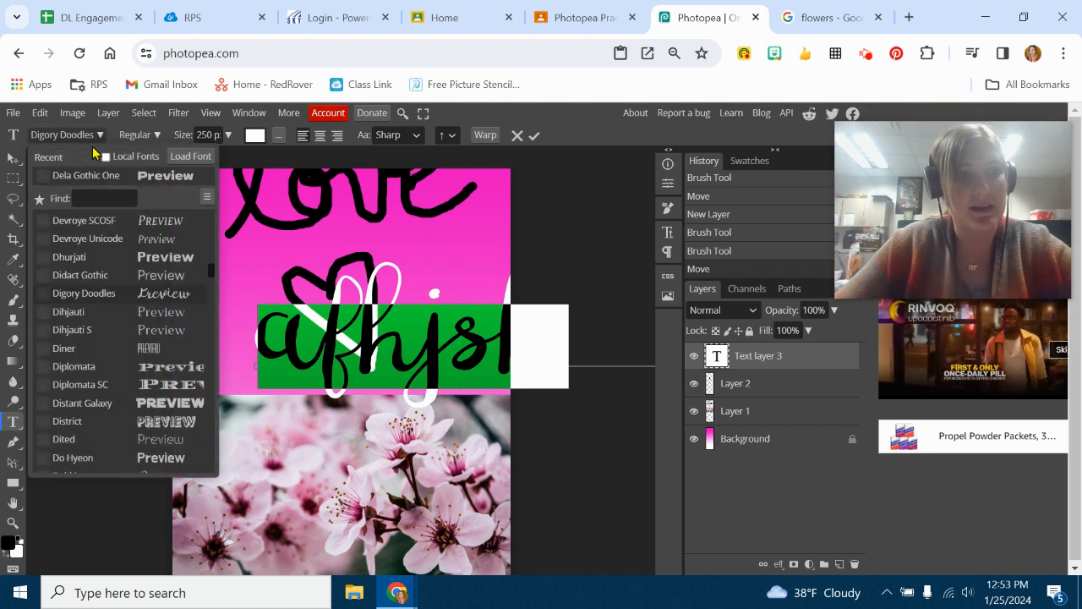
click(148, 226)
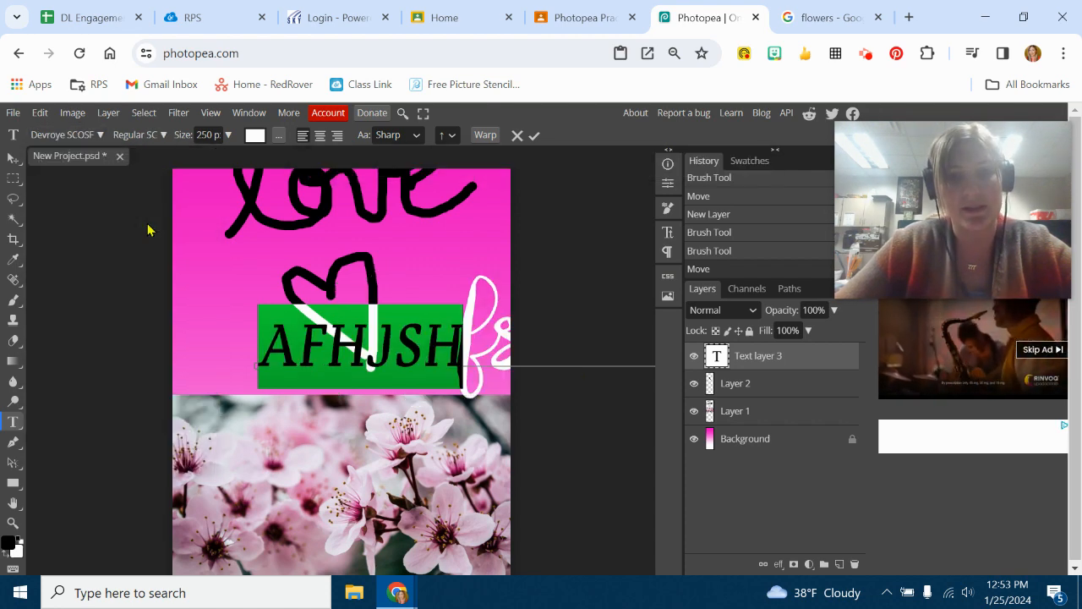
Delete the leftover script letters at the end of the line and replace the remaining text with QUAM.
click(465, 337)
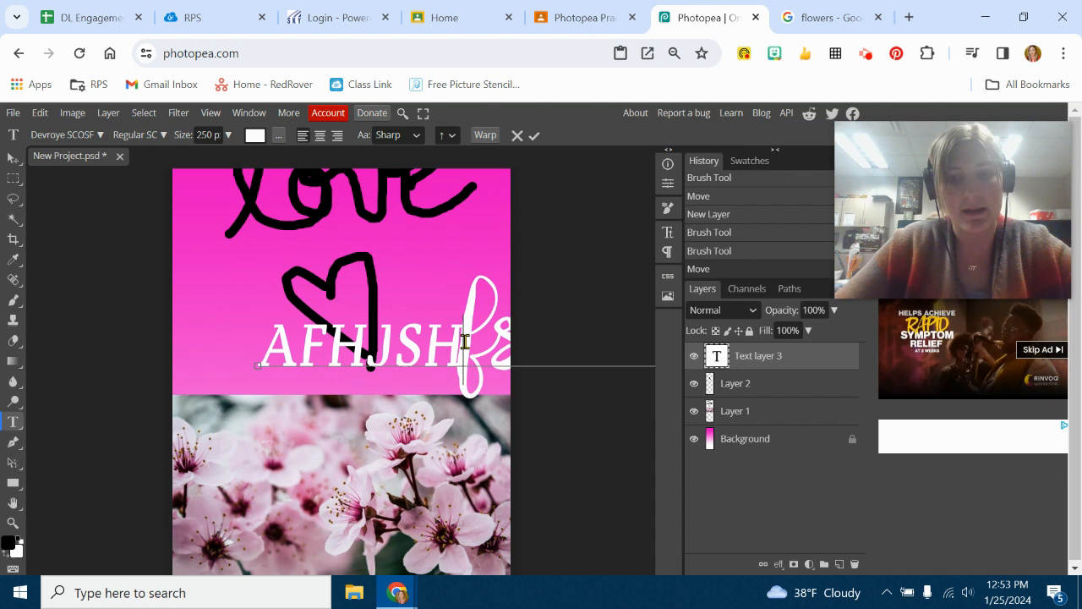
key(Delete)
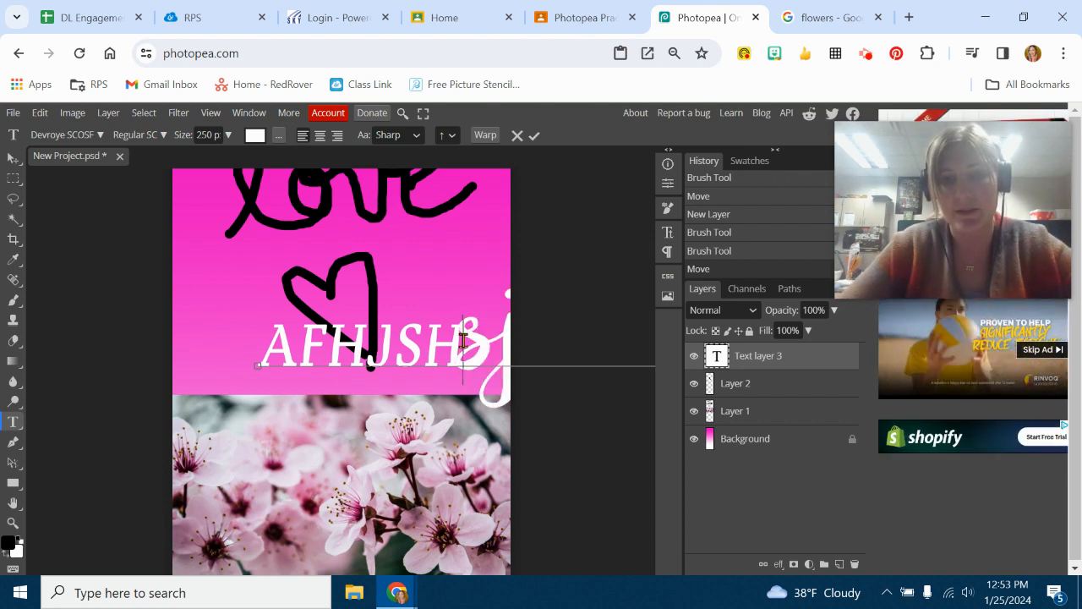
key(Delete)
key(Delete)
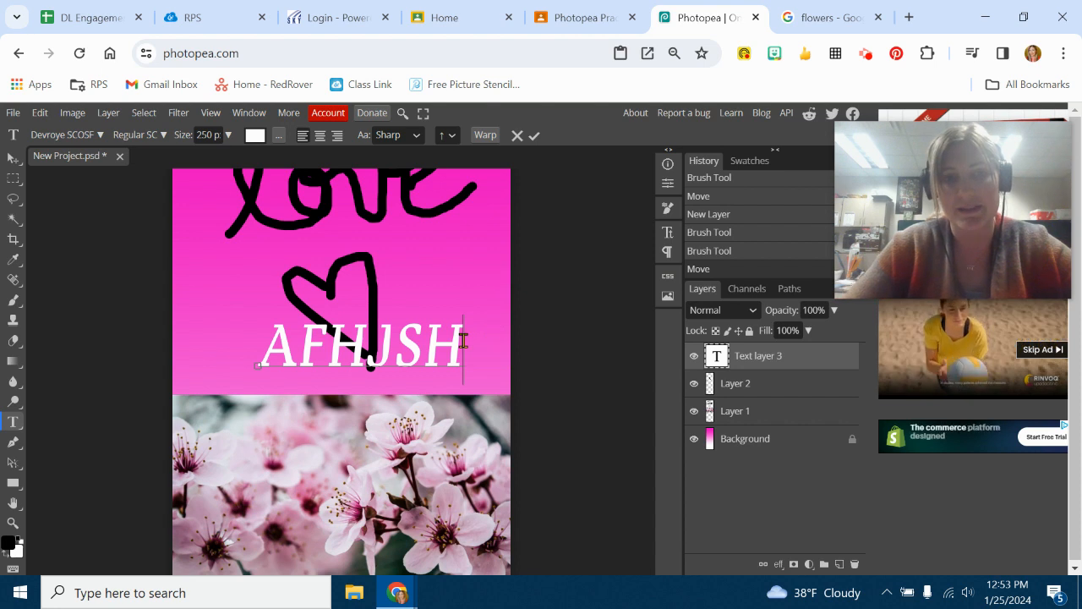
drag(459, 344, 256, 338)
text(QUAM)
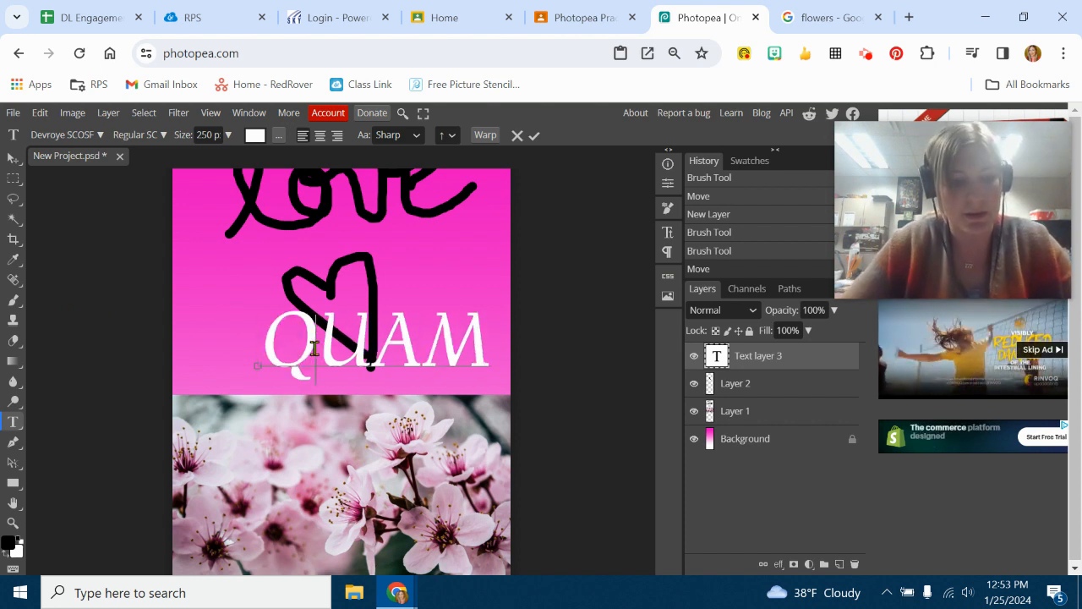
Move the QUAM text down from the heart onto the upper part of the flower image.
click(14, 159)
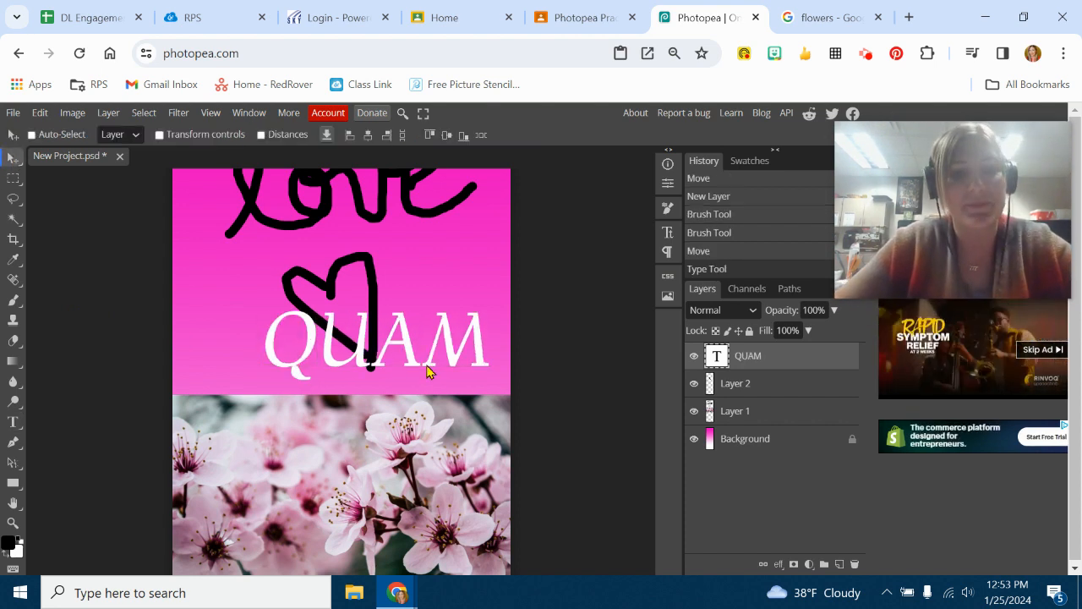
drag(416, 369, 357, 415)
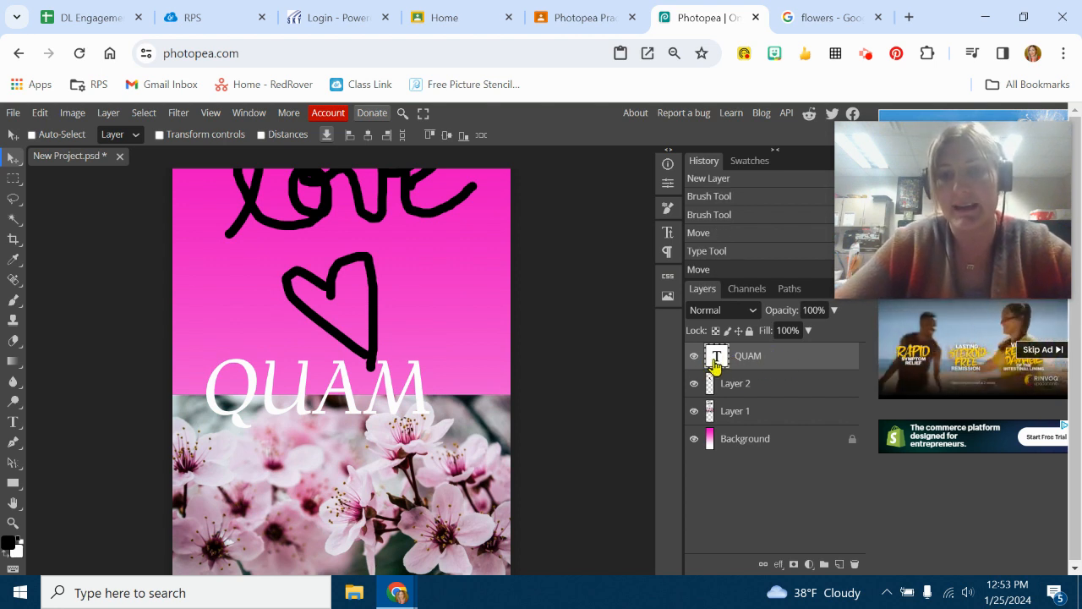
drag(353, 414, 330, 404)
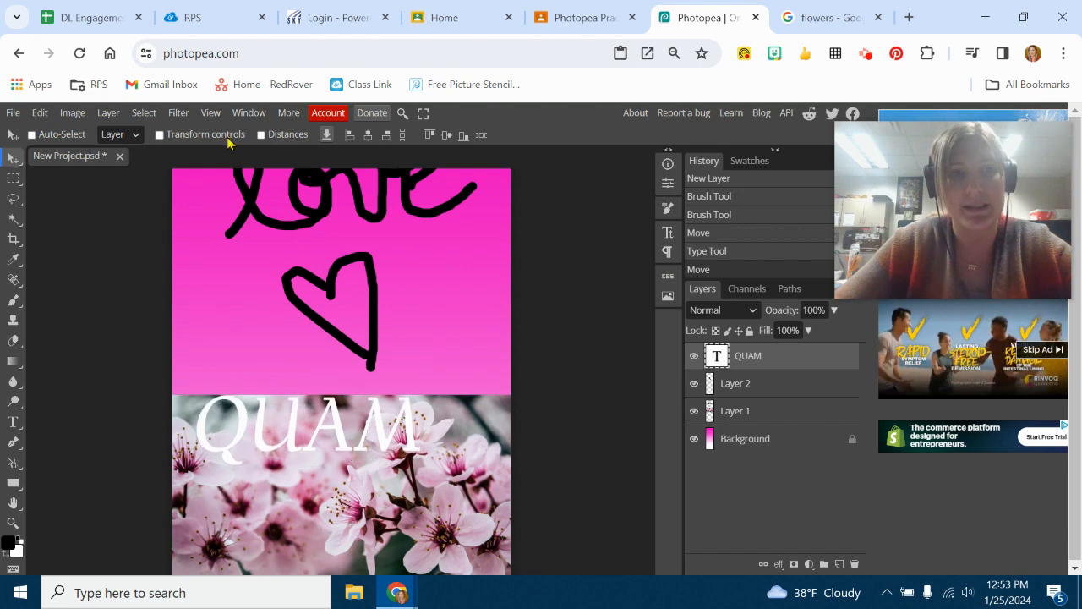
Check the eraser requirement in the Google Classroom assignment and return to the flower image in Photopea.
click(562, 19)
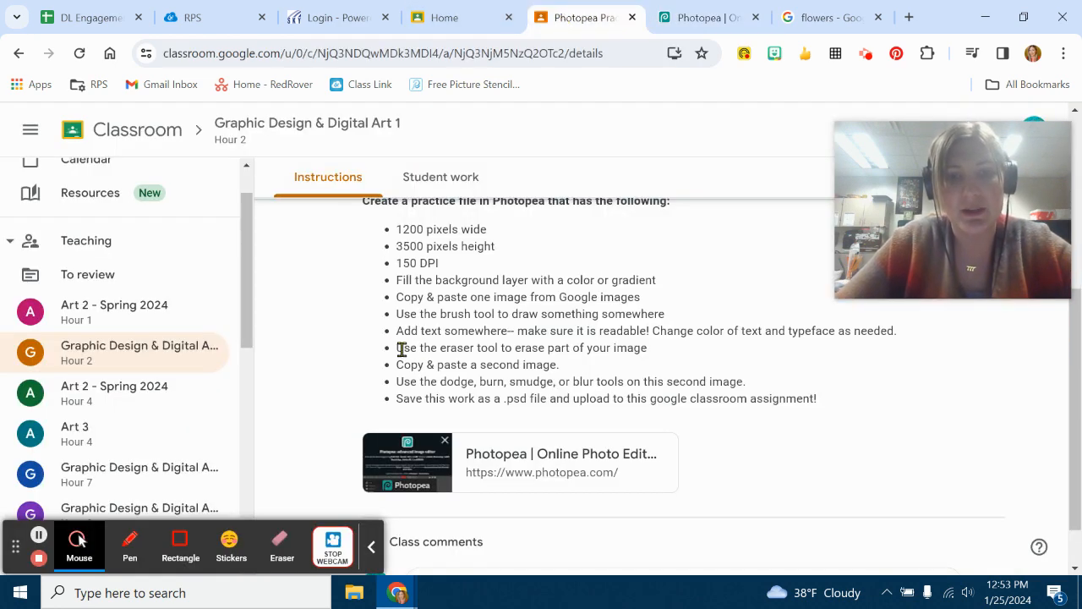
click(713, 20)
scroll(446, 363, down, 4)
scroll(443, 380, up, 2)
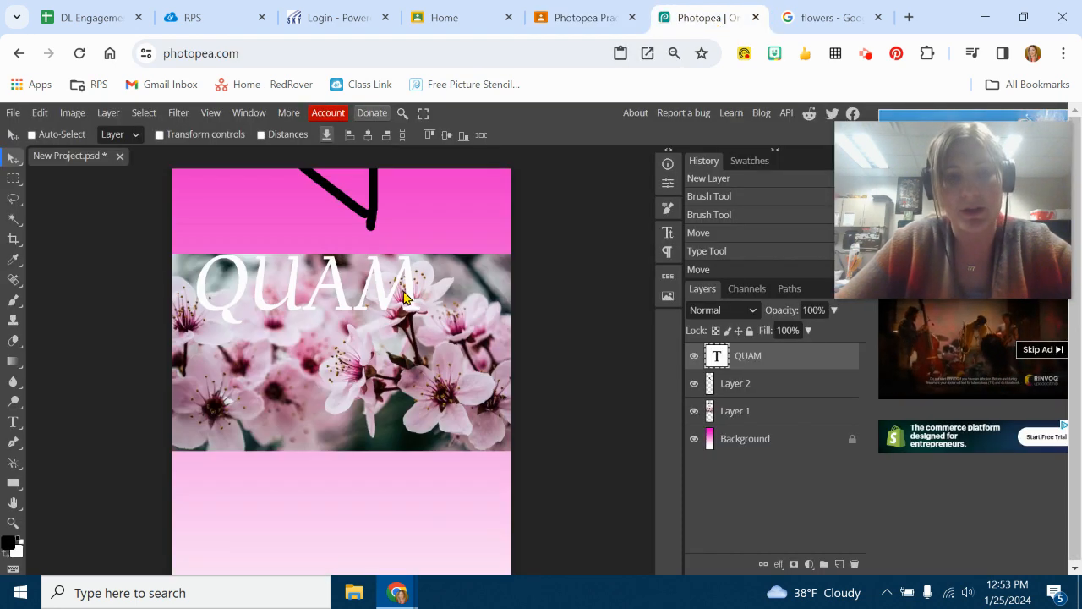
Identify the flower image's layer by toggling its visibility, and make Layer 1 active for the Eraser tool.
click(695, 411)
click(694, 411)
click(752, 417)
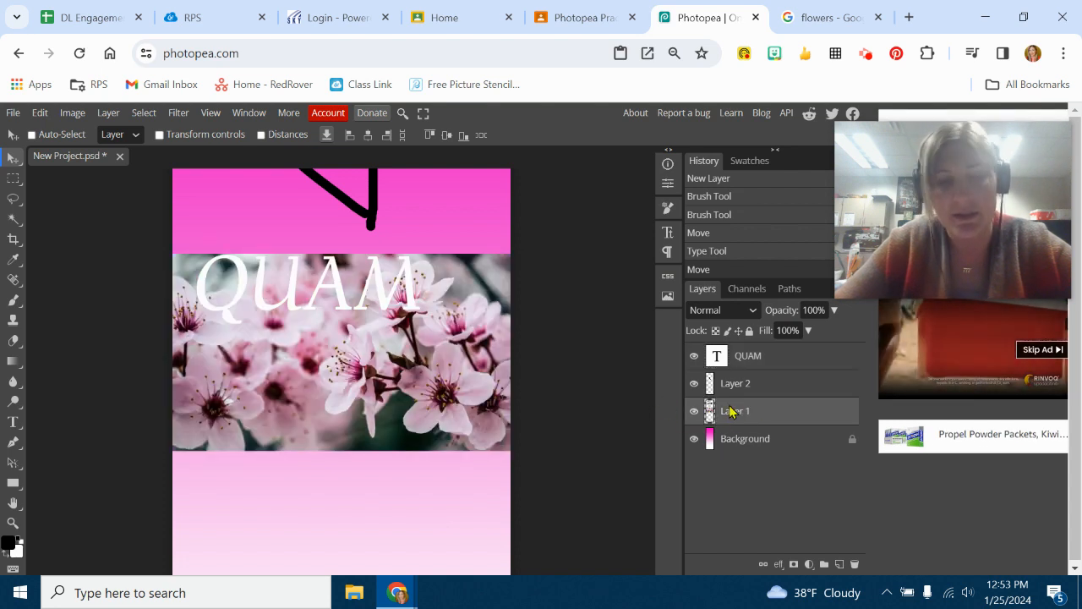
click(13, 343)
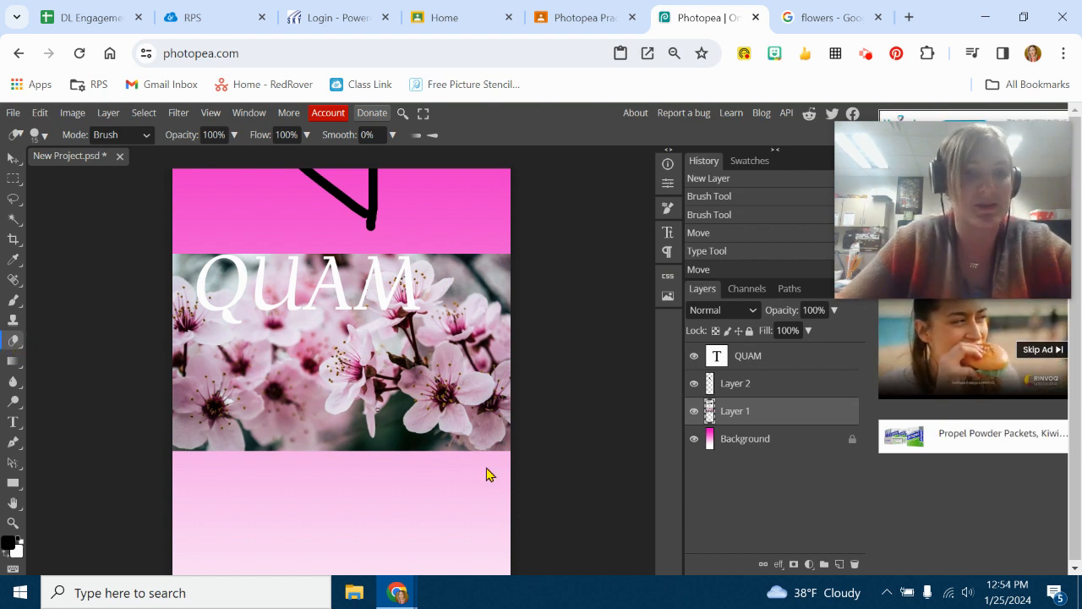
Try erasing a thin wavy line down through the flower image with the 15 px eraser, and undo it.
mouse_move(472, 254)
mouse_down()
mouse_move(494, 303)
mouse_move(448, 324)
mouse_move(460, 337)
mouse_move(477, 356)
mouse_up()
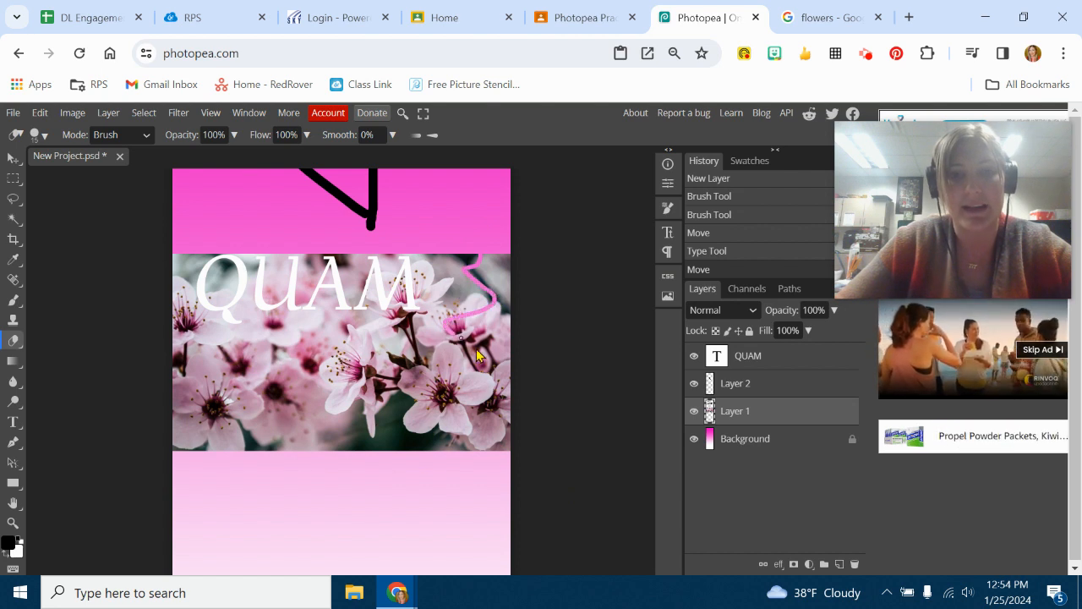
drag(464, 494, 471, 504)
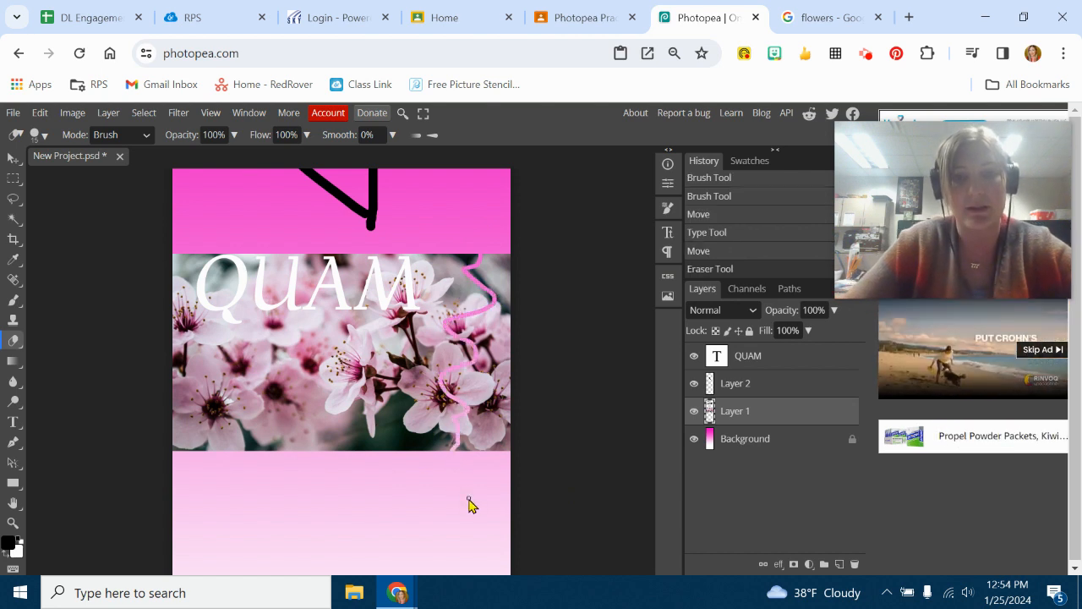
key(ctrl+z)
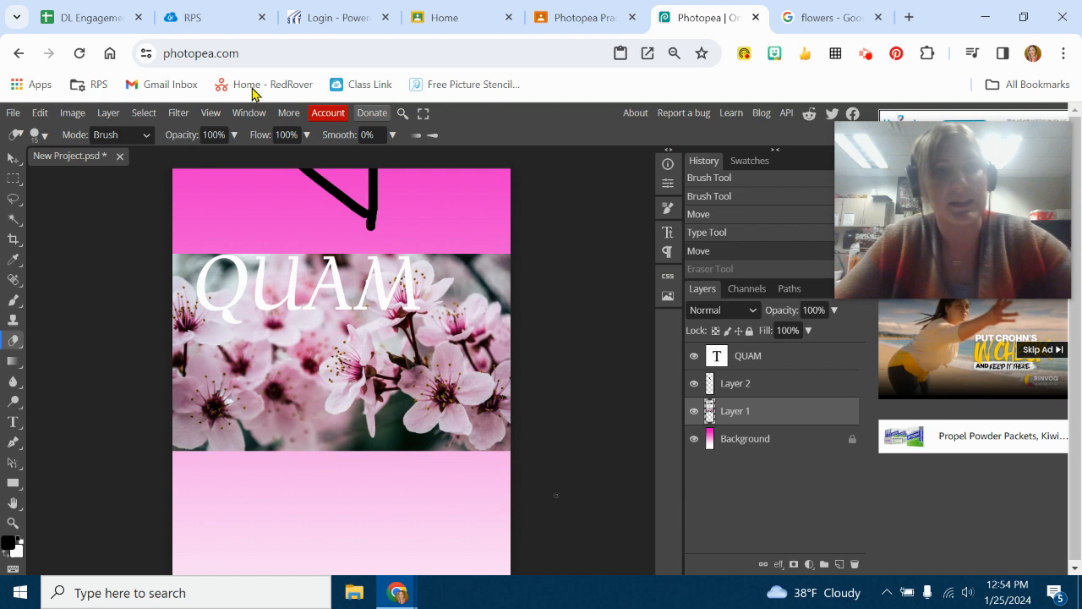
Enlarge the eraser to 282 px, try a broad stroke down through the flower image, and undo it.
click(45, 136)
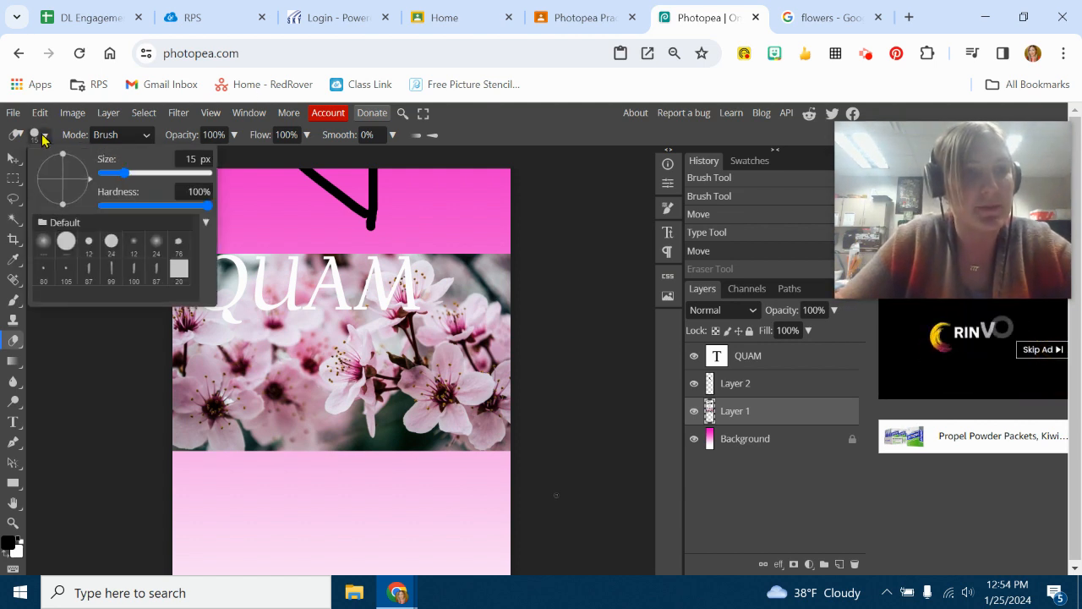
mouse_move(127, 181)
mouse_down()
mouse_move(185, 184)
mouse_move(169, 181)
mouse_up()
drag(462, 229, 476, 472)
key(ctrl+z)
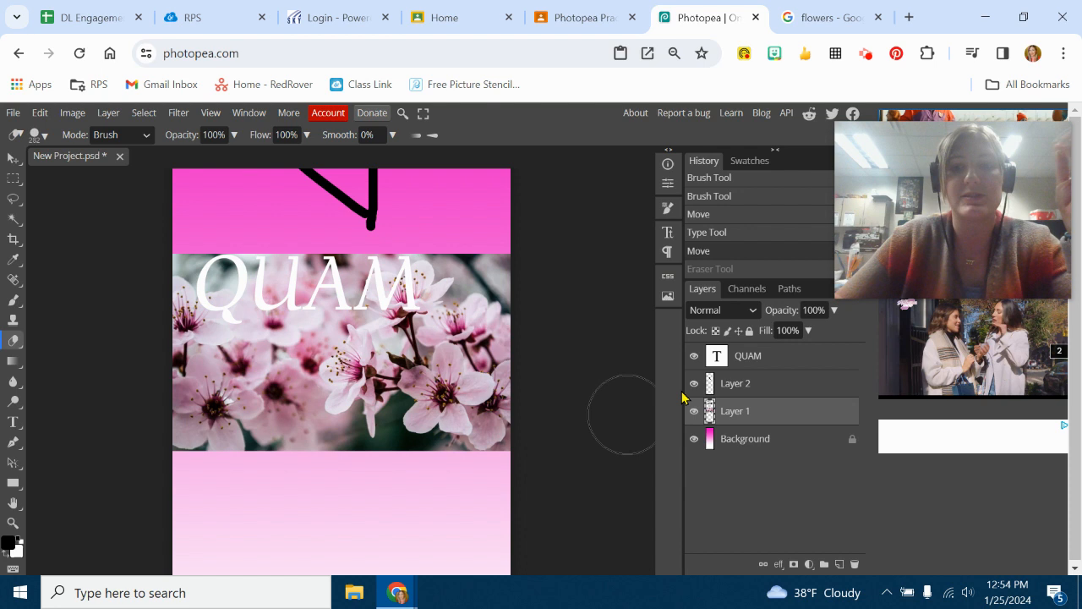
Try erasing the flower image's lower corner with Layer 2 active, and reselect Layer 1.
click(726, 390)
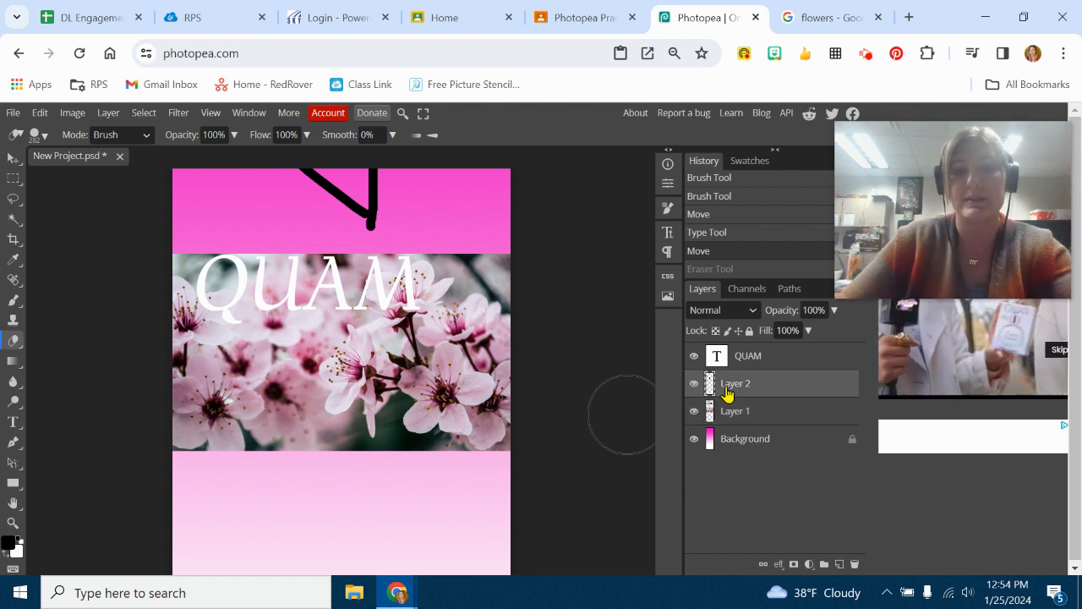
click(520, 463)
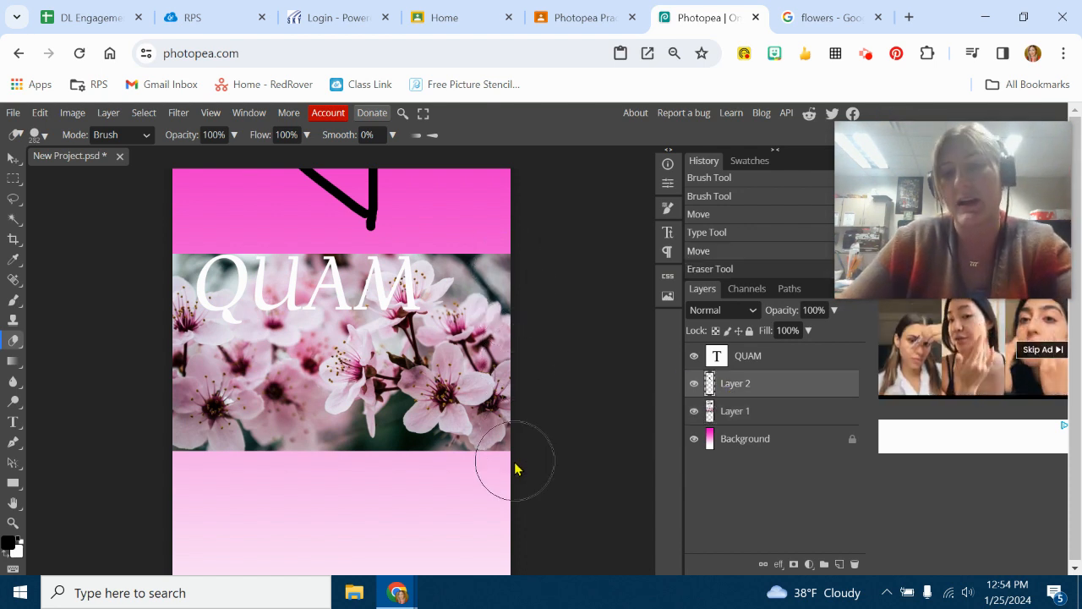
click(748, 414)
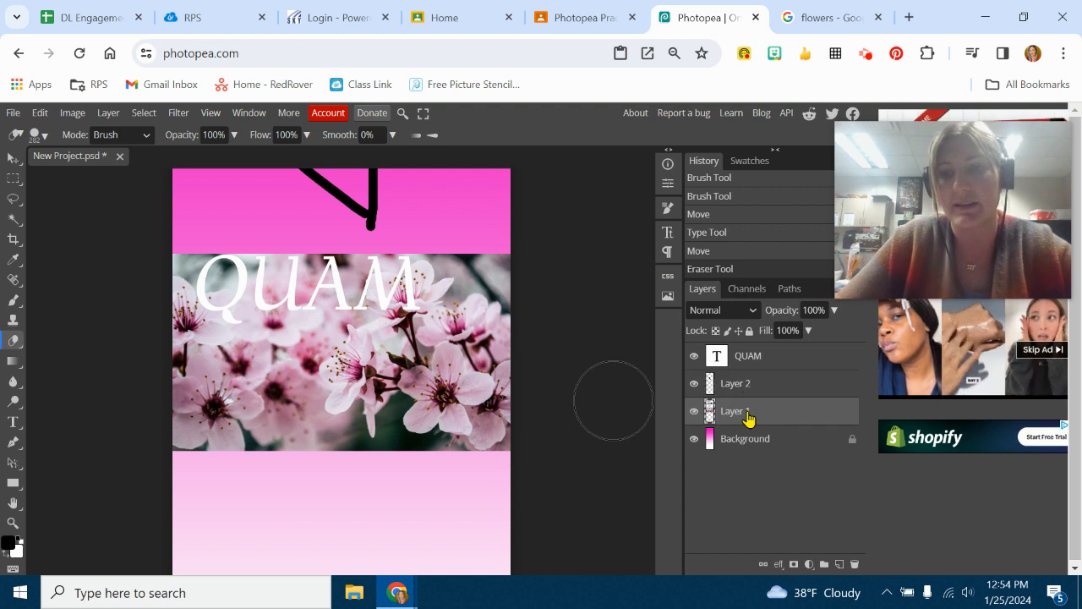
Set the eraser to 88 px with 0% hardness and softly erase along the flower image's bottom edge.
click(44, 137)
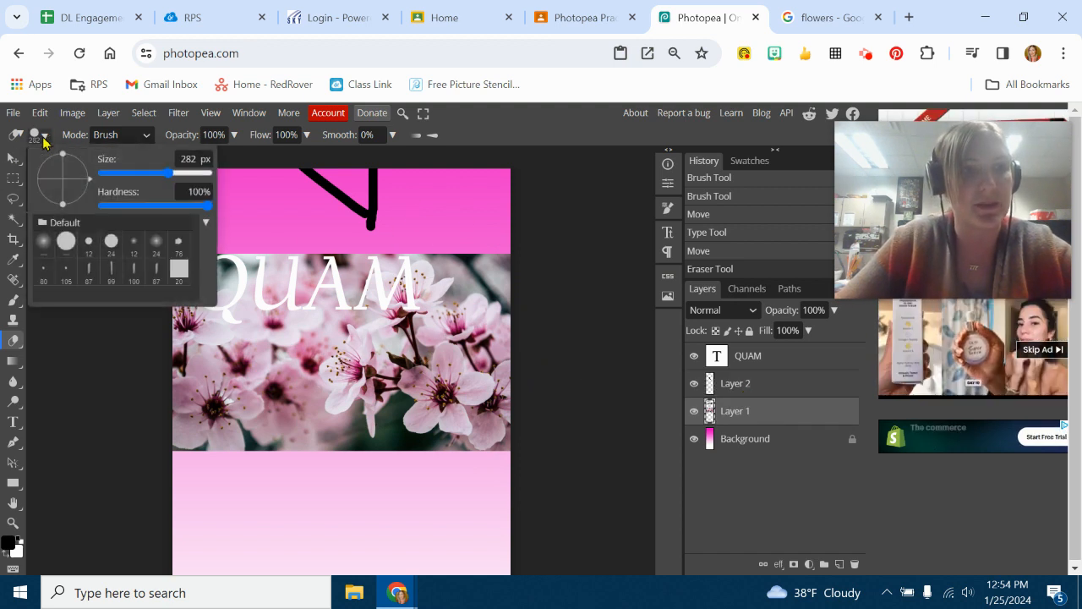
drag(168, 174, 132, 171)
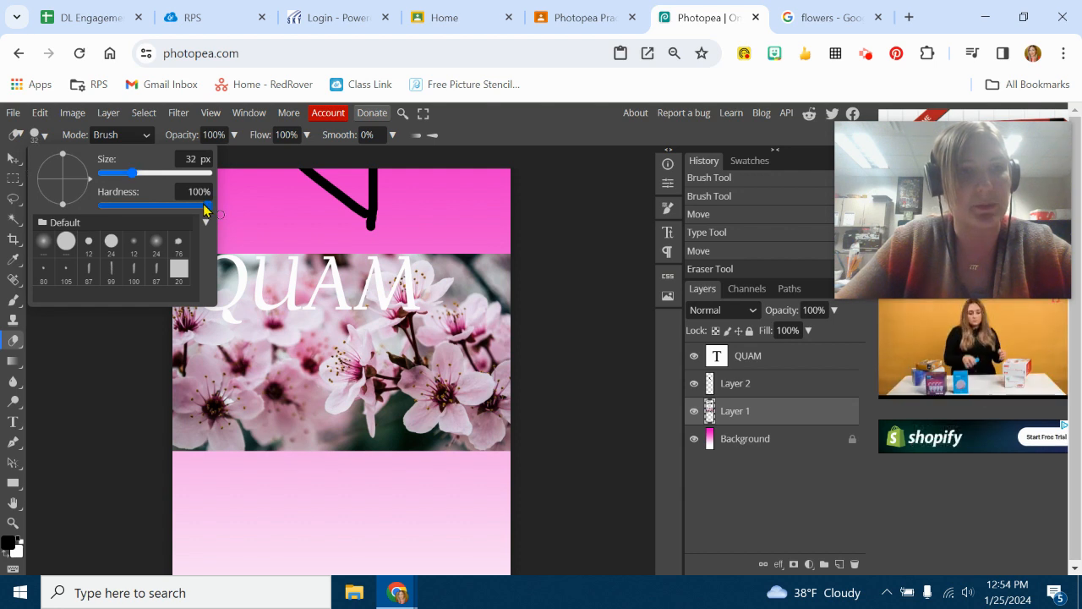
drag(163, 210, 100, 207)
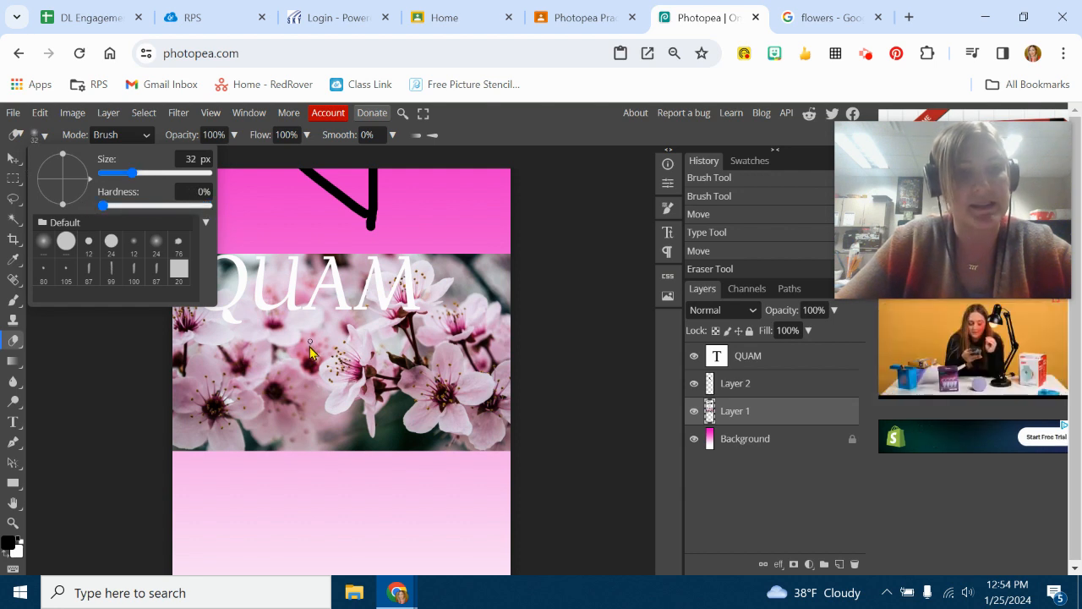
drag(135, 173, 150, 175)
click(45, 135)
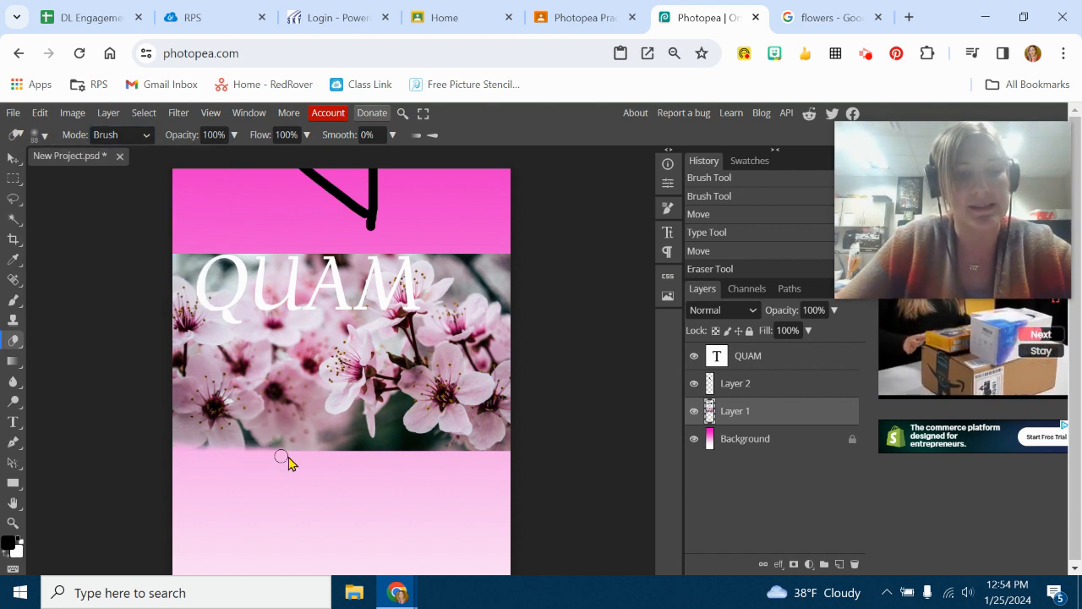
mouse_move(359, 460)
mouse_down()
mouse_move(539, 455)
mouse_move(284, 461)
mouse_up()
drag(214, 458, 127, 446)
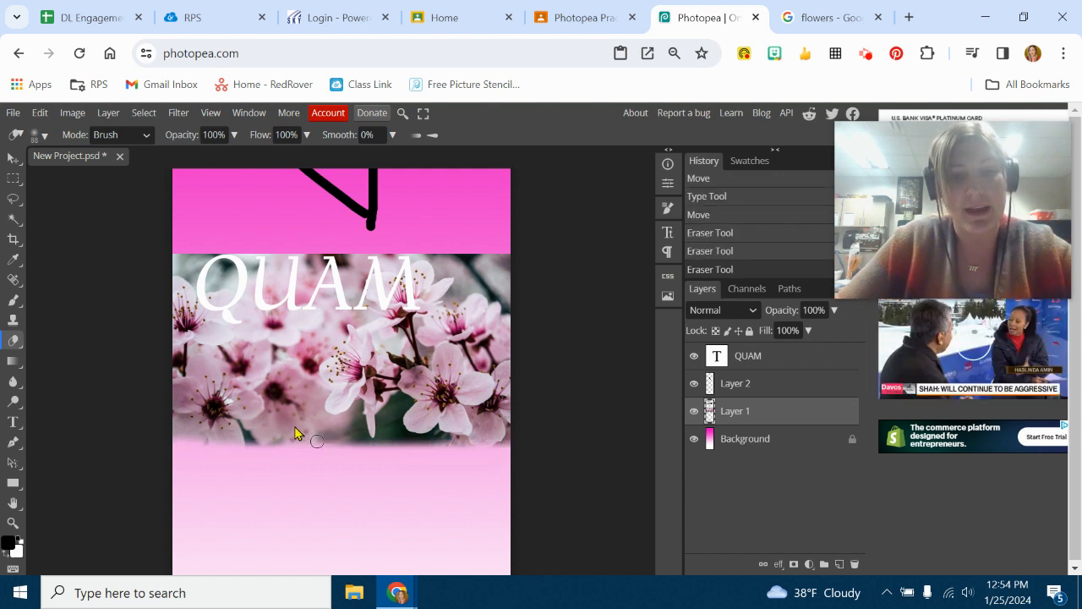
Enlarge the soft eraser to 507 px and fade the lower part of the flower image into the background.
click(37, 134)
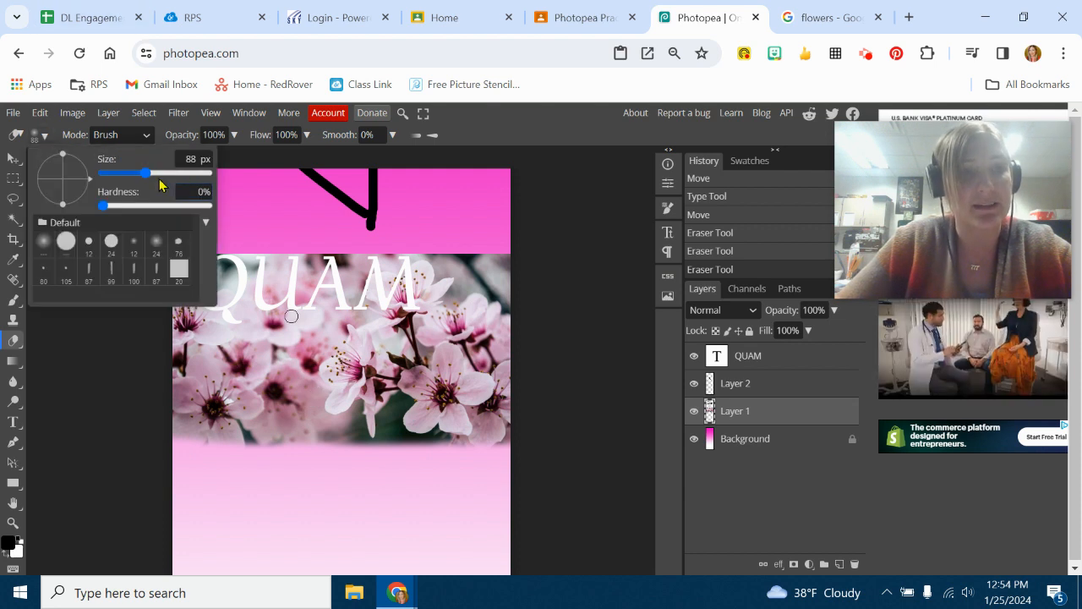
drag(145, 175, 184, 173)
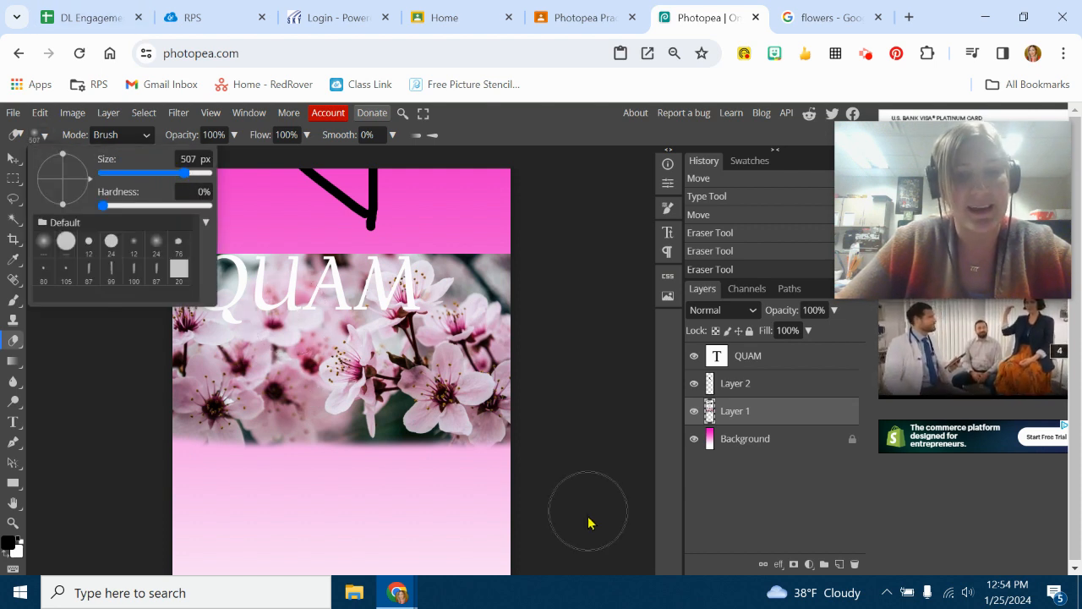
mouse_move(523, 467)
mouse_down()
mouse_move(541, 476)
mouse_move(107, 474)
mouse_move(127, 477)
mouse_up()
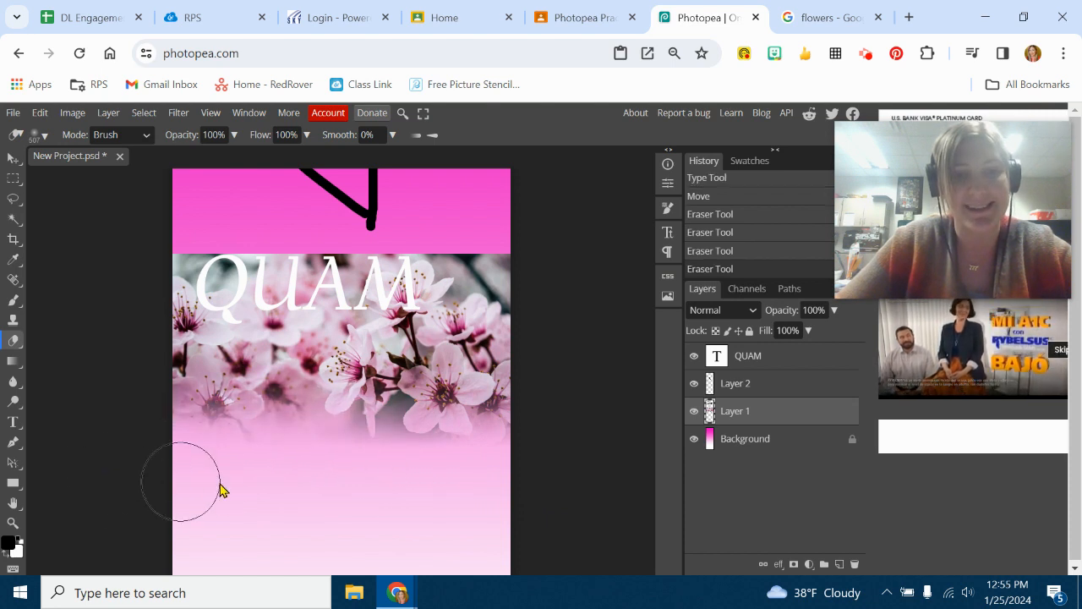
drag(407, 488, 427, 485)
drag(495, 475, 584, 485)
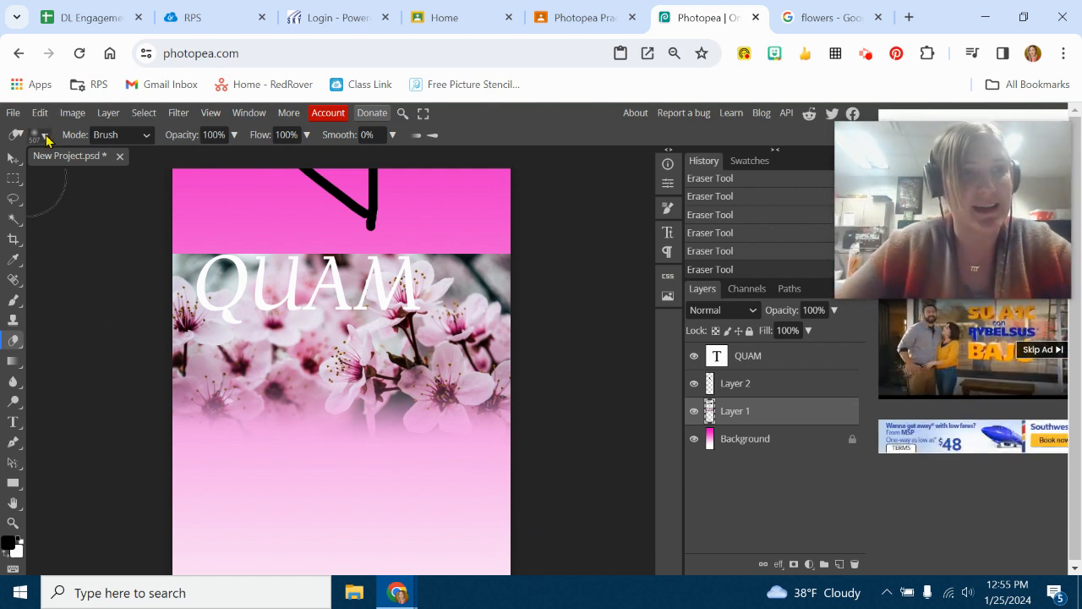
click(46, 138)
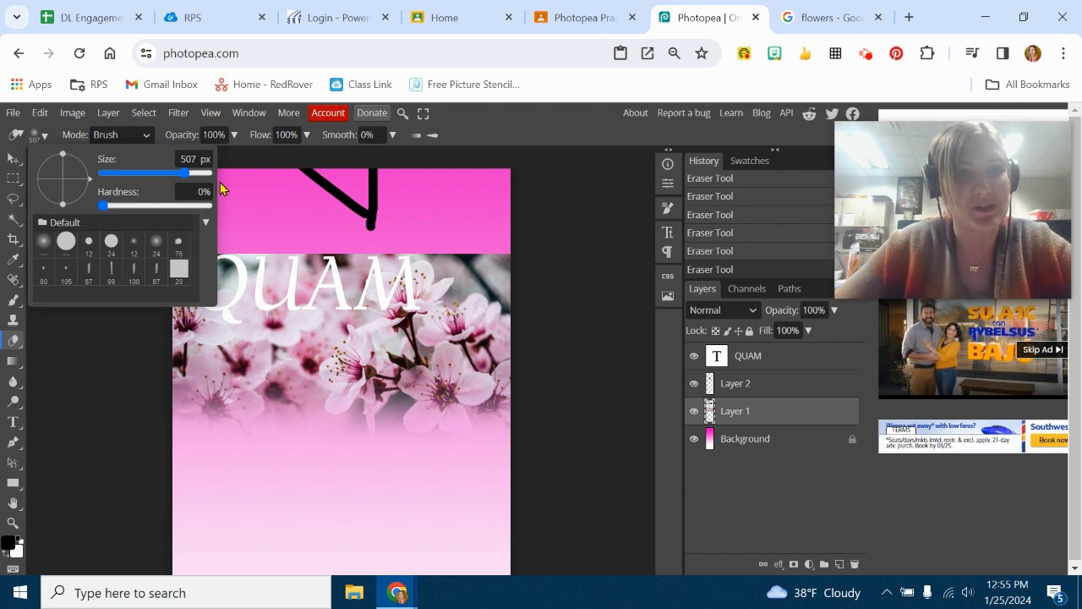
click(55, 135)
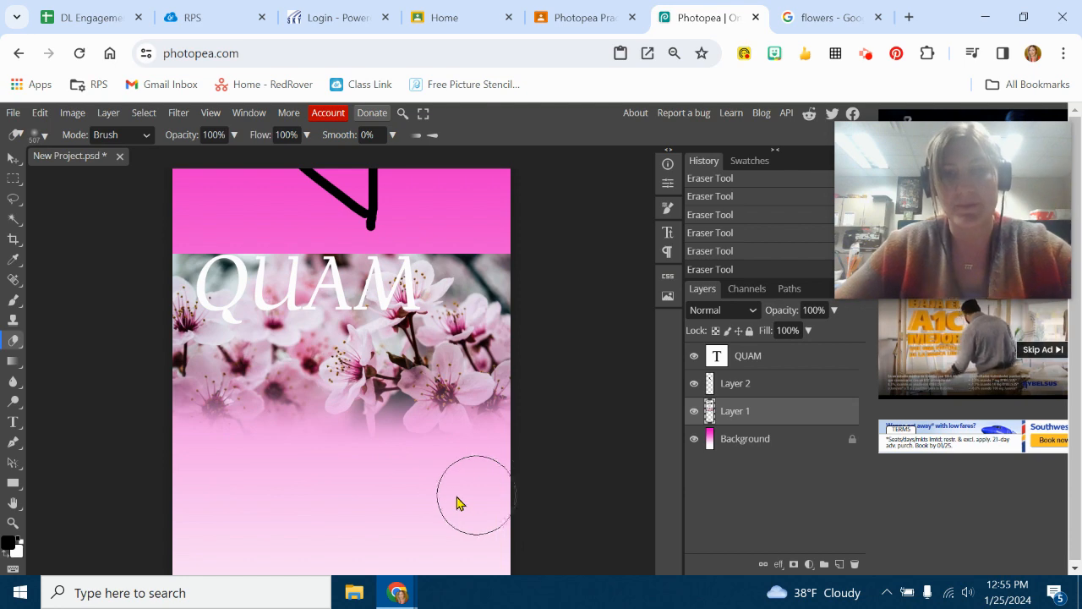
Check the second-image requirement in the Google Classroom assignment and switch to the Google results for flowers.
click(575, 10)
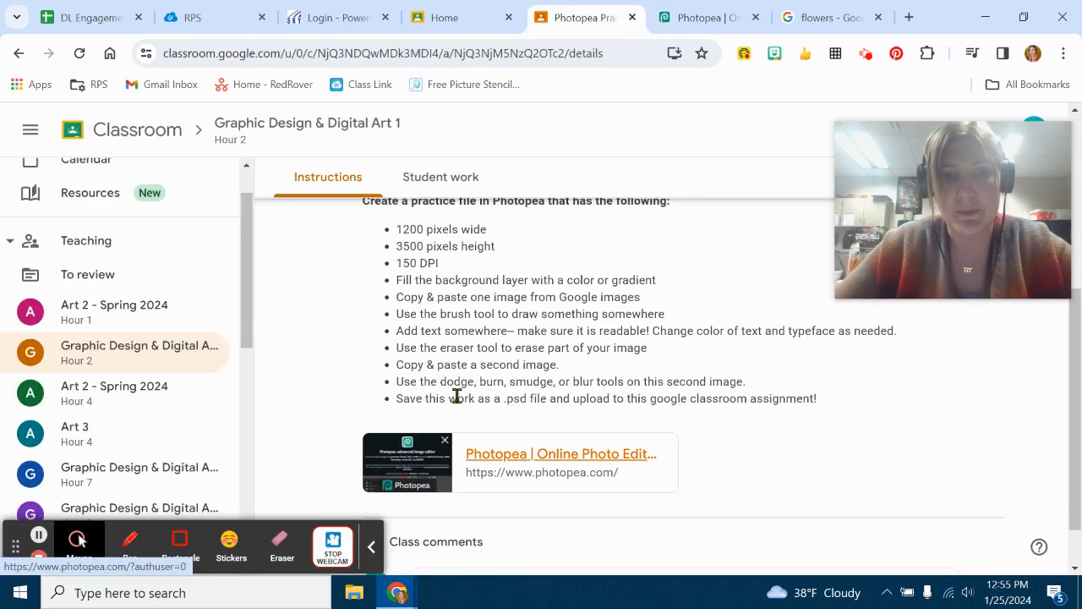
click(689, 28)
click(819, 16)
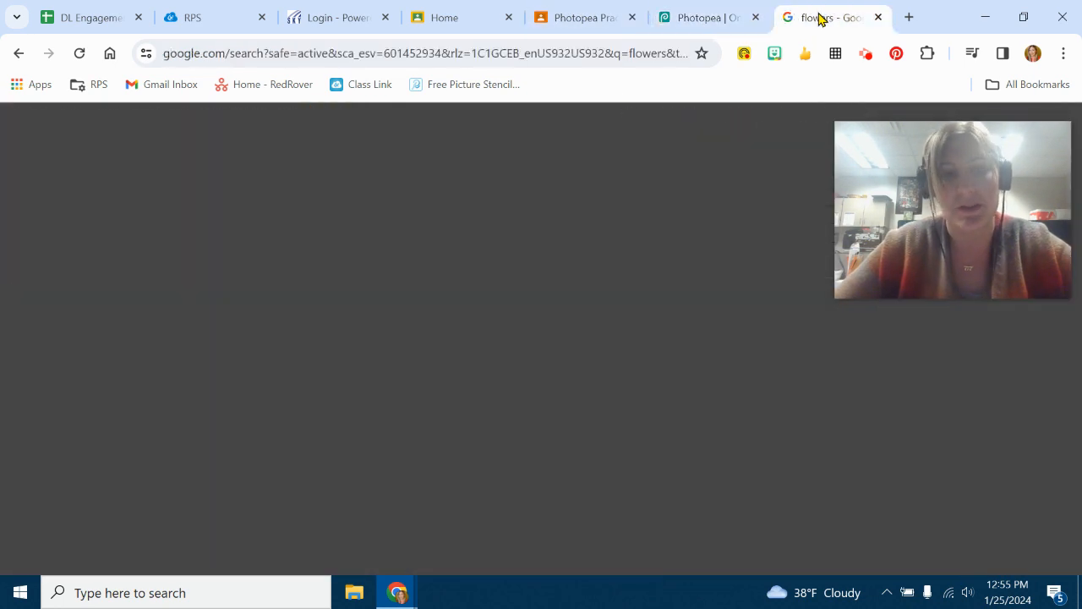
Filter the flower image results to show only pictures with a transparent color background.
scroll(507, 379, down, 3)
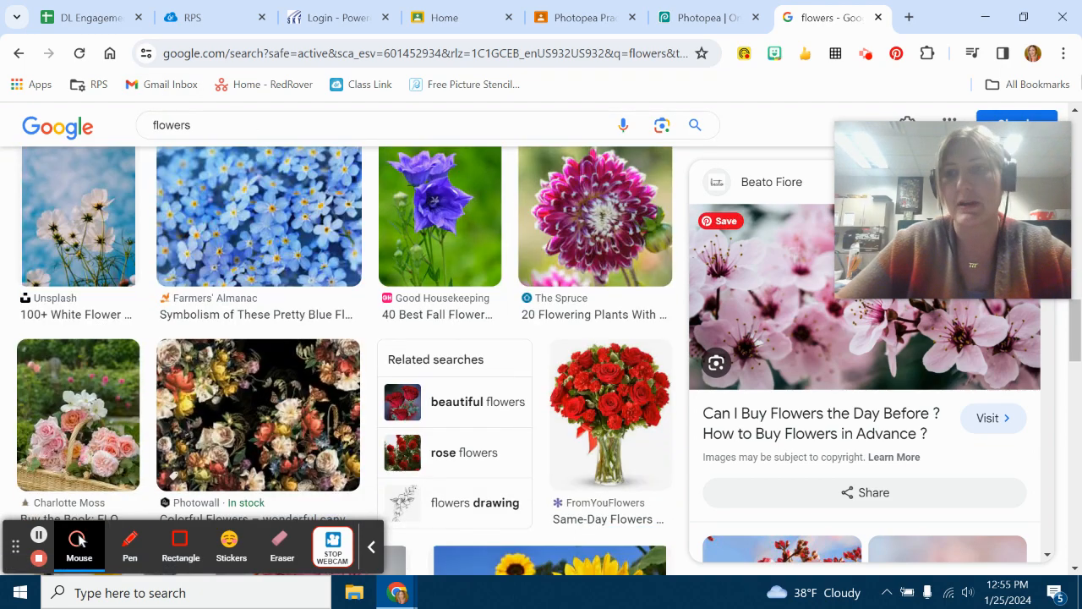
scroll(335, 427, down, 6)
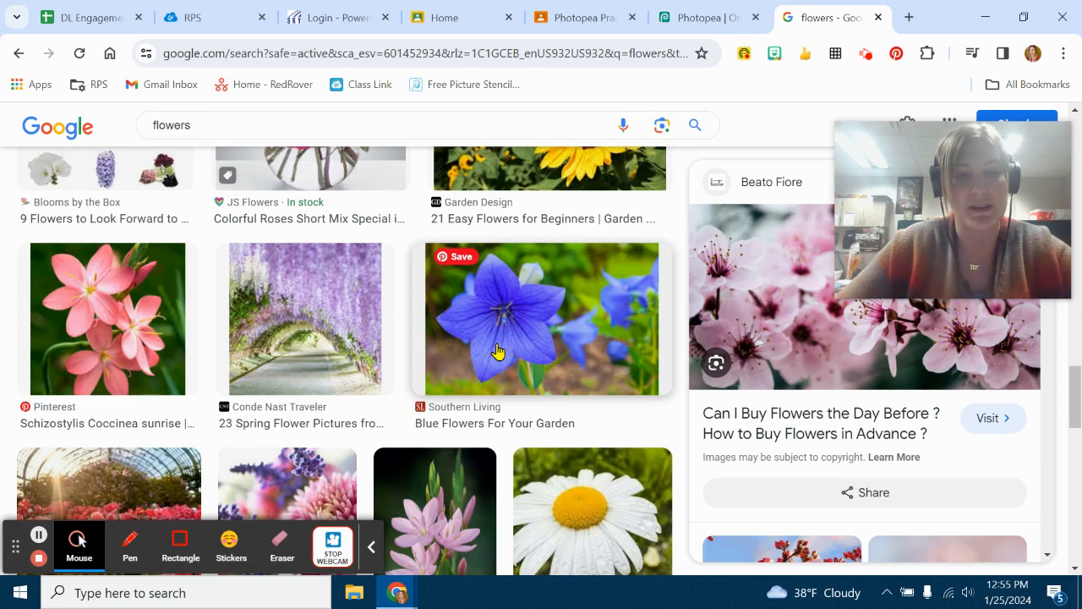
scroll(496, 350, down, 2)
scroll(491, 338, up, 11)
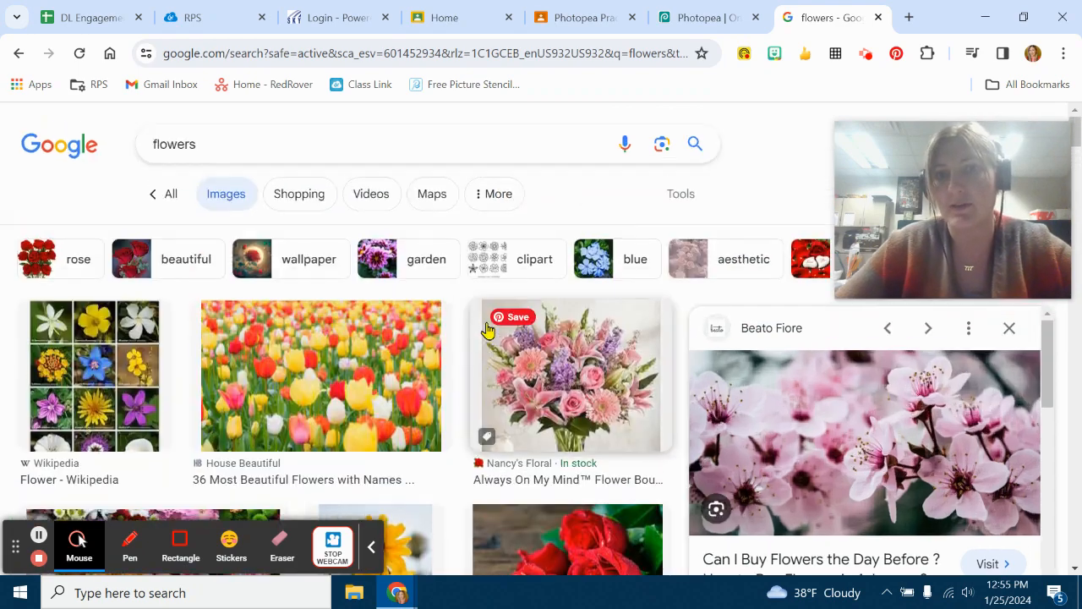
click(676, 200)
click(453, 241)
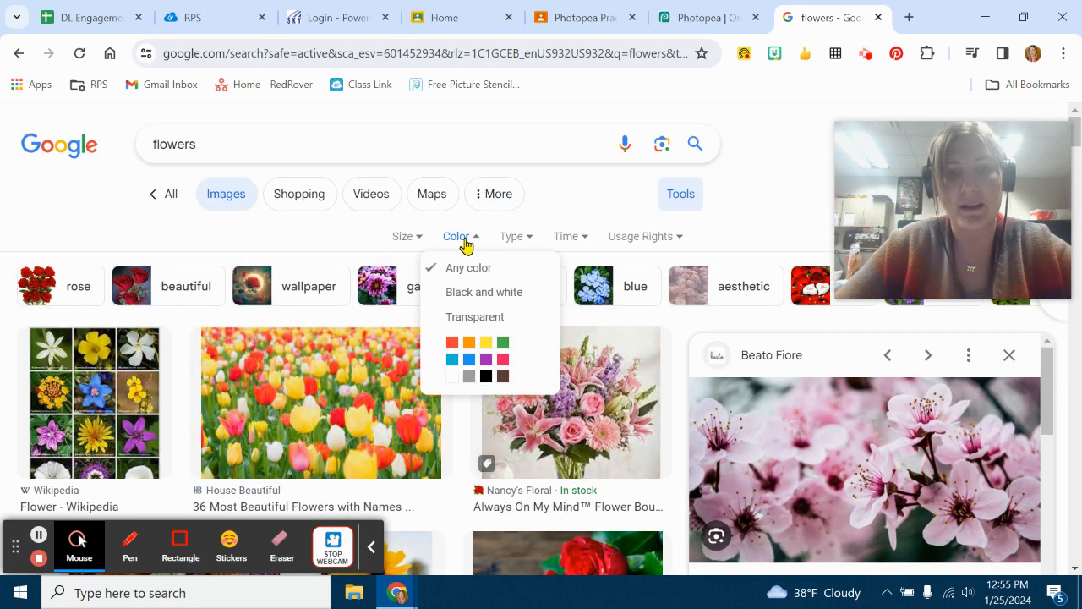
click(471, 315)
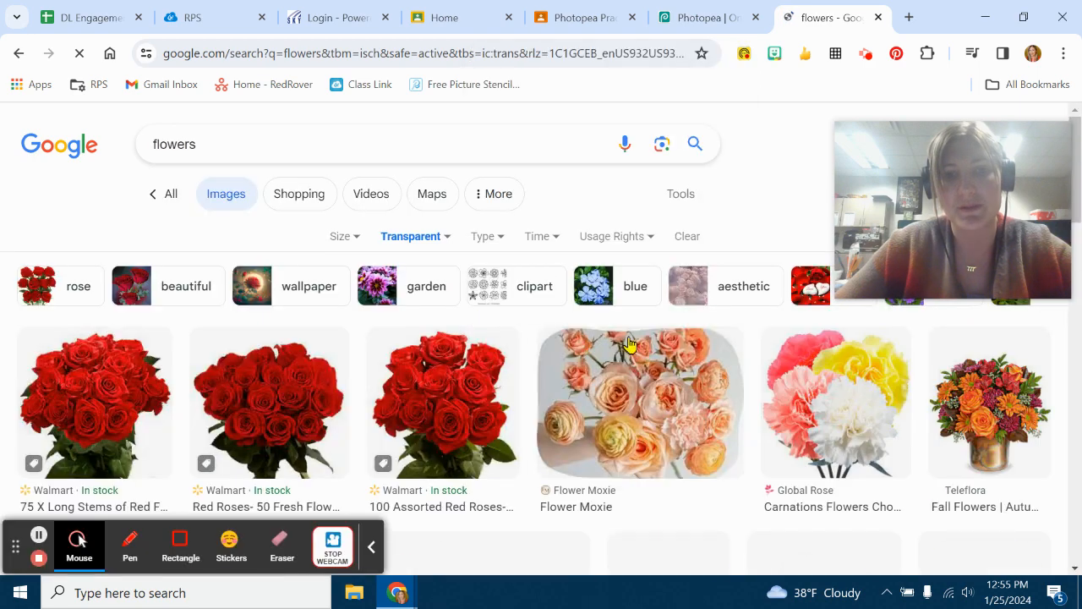
Copy the Royer's flowers picture of a bouquet in a glass vase and paste it into the Photopea project above Layer 1.
scroll(423, 271, down, 1)
scroll(473, 236, down, 3)
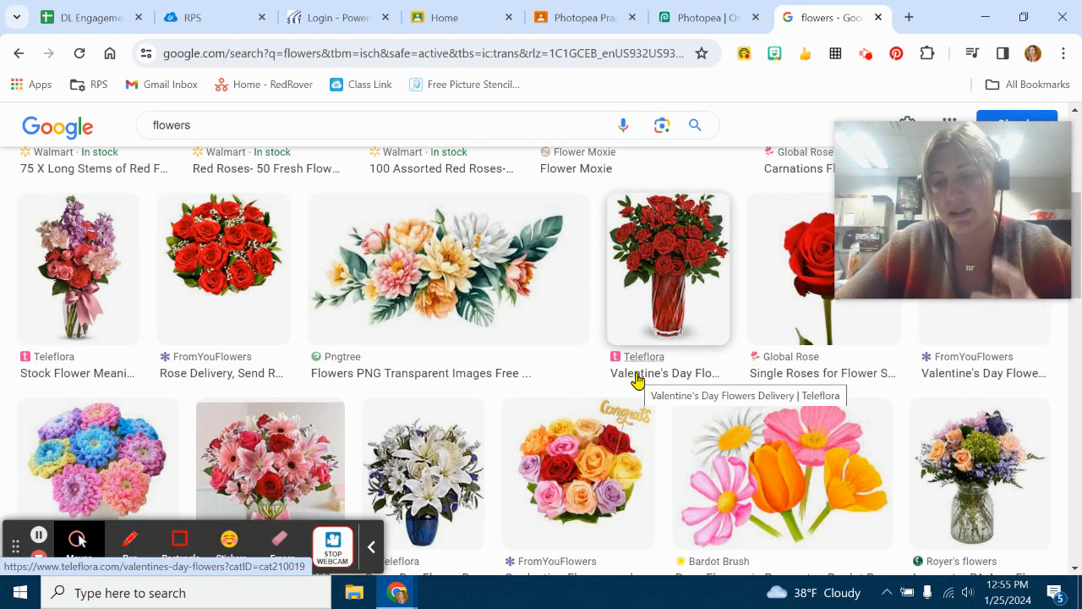
click(967, 466)
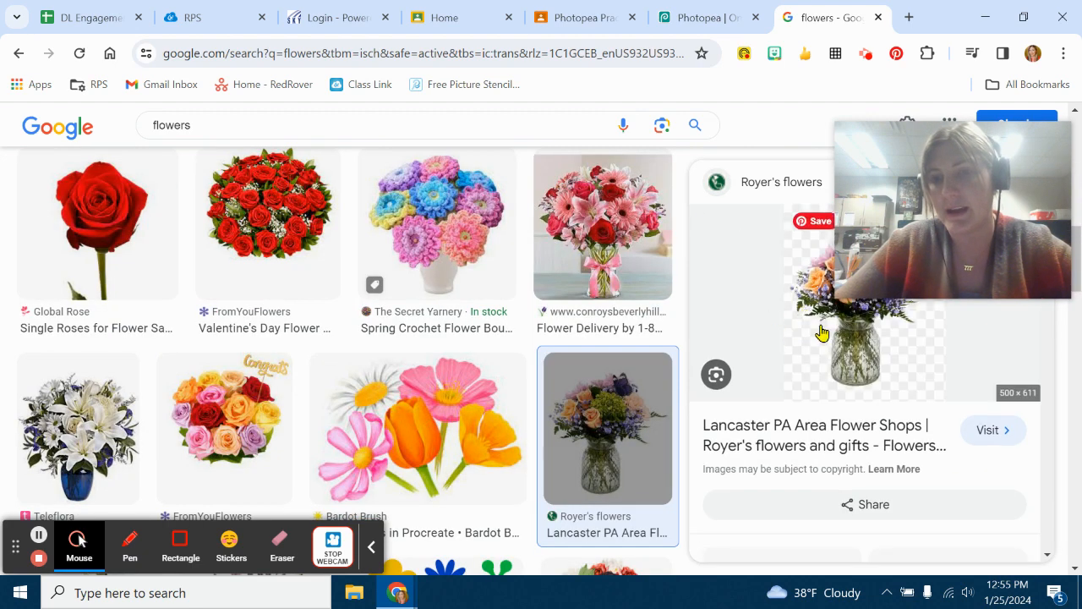
right_click(846, 350)
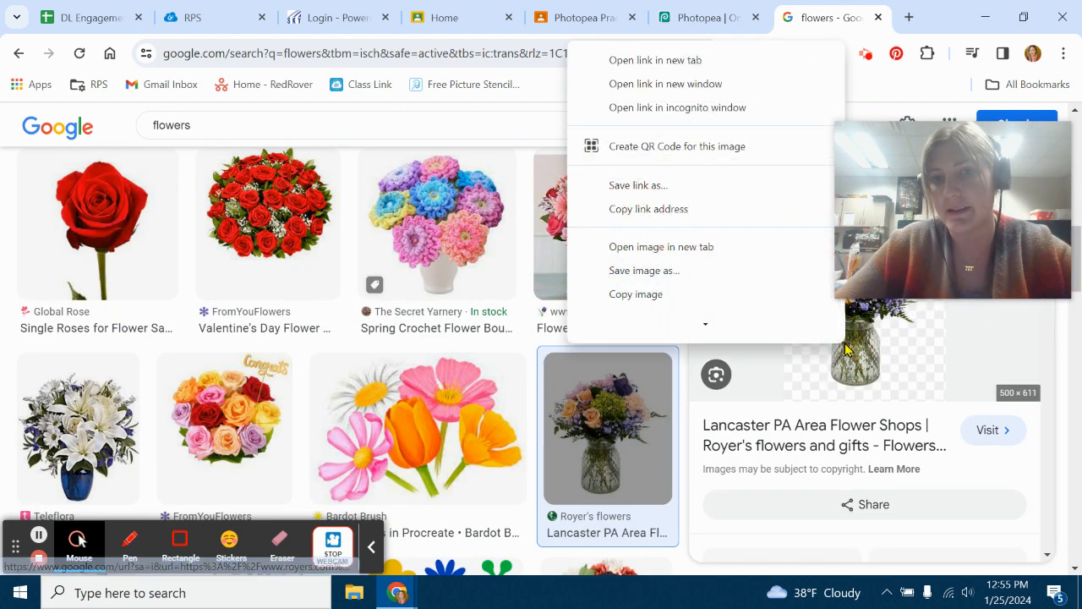
click(689, 281)
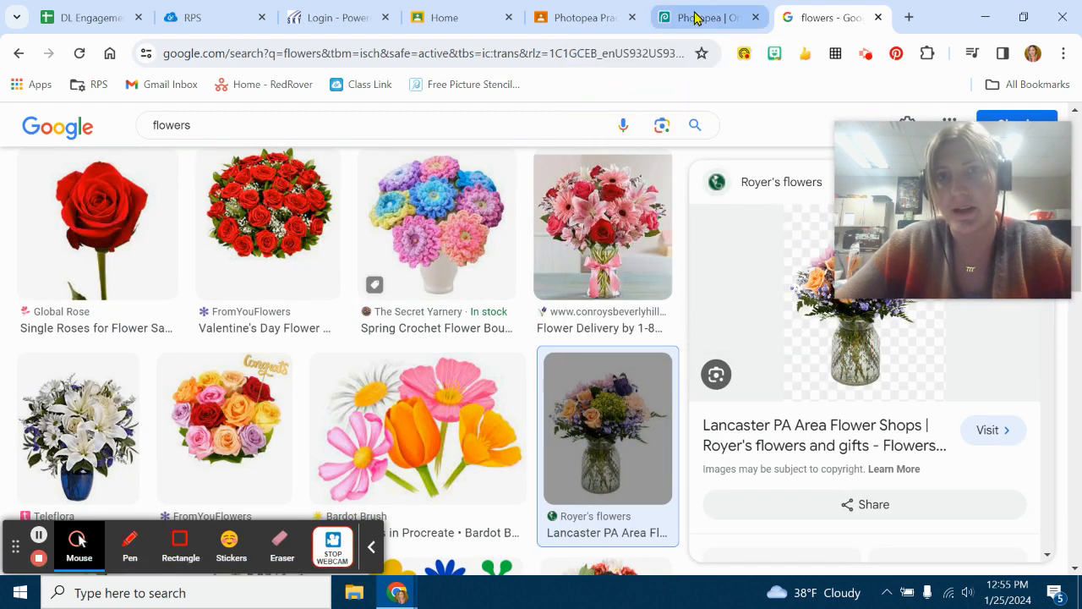
click(695, 18)
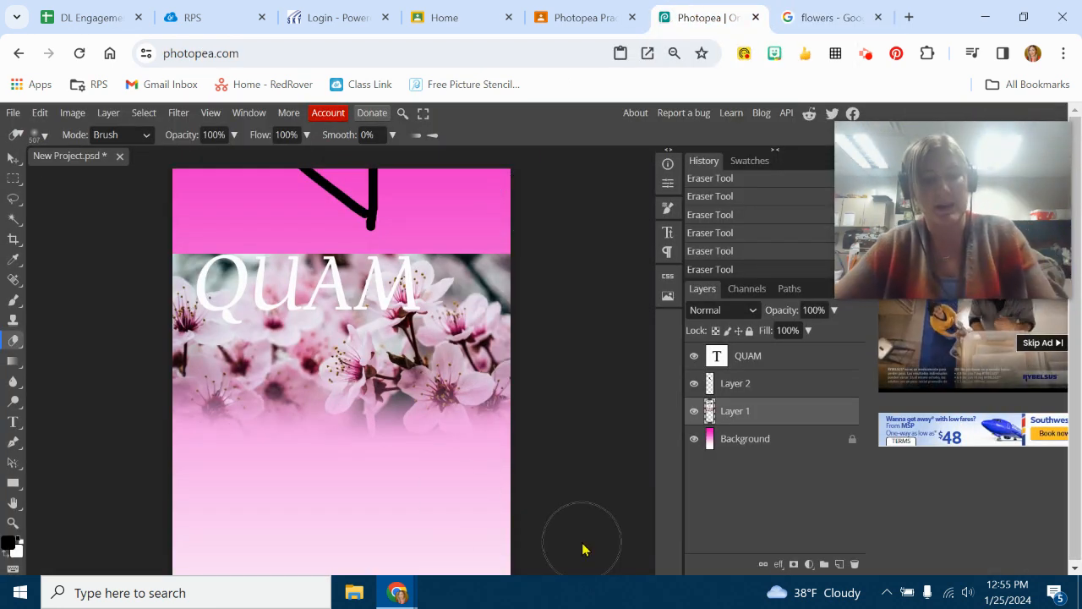
key(ctrl+v)
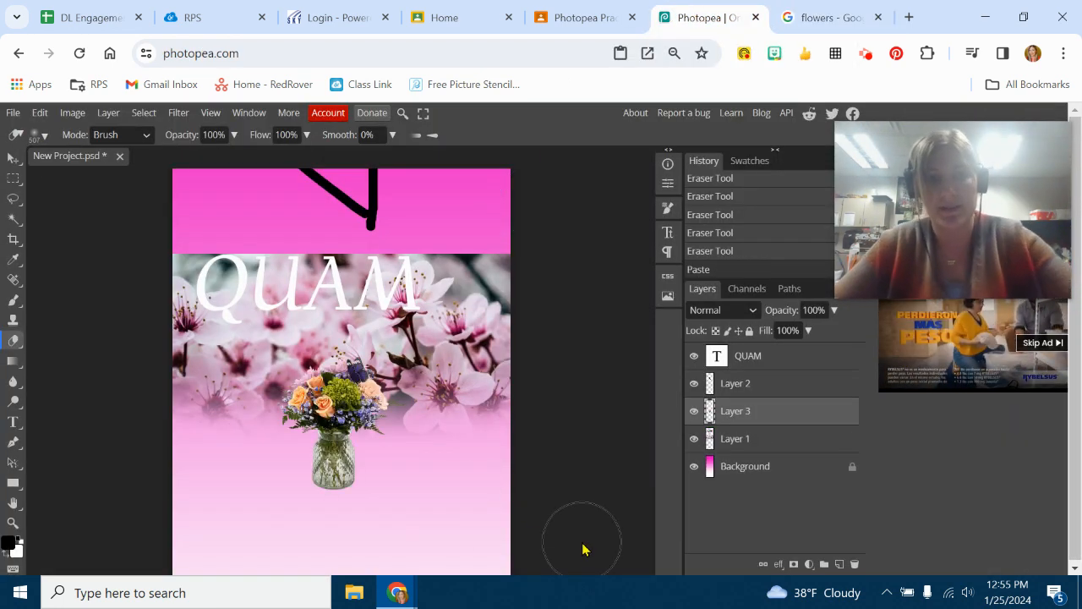
Move the pasted bouquet so its blooms overlap the faded lower part of the blossom image.
click(11, 157)
drag(368, 396, 351, 438)
drag(328, 441, 353, 396)
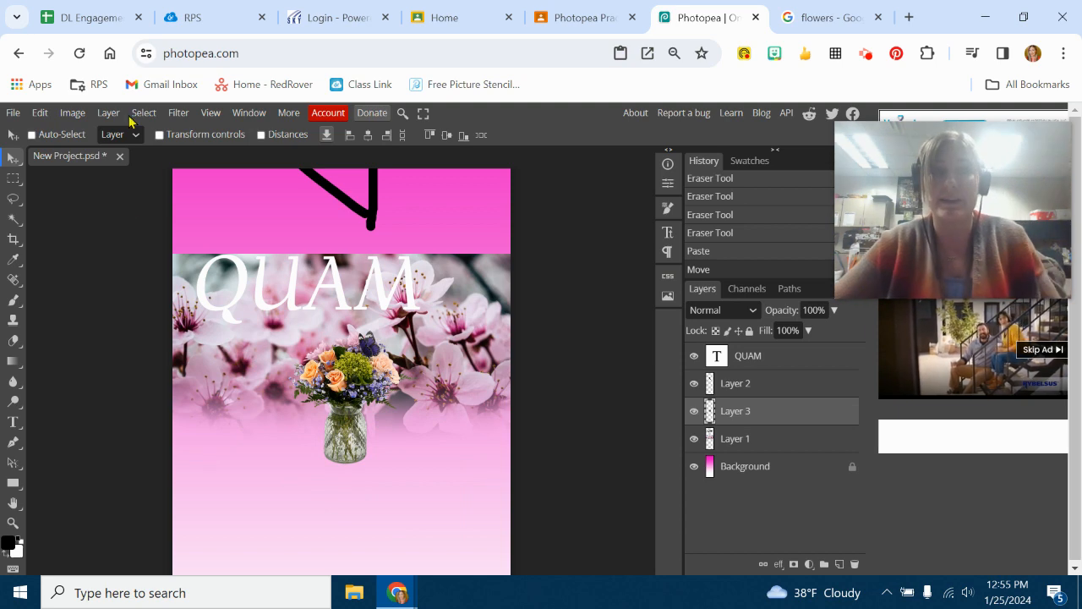
Free-transform the bouquet to about 180% scale, reposition it lower over the gradient, and rotate it about -3.9°.
click(41, 115)
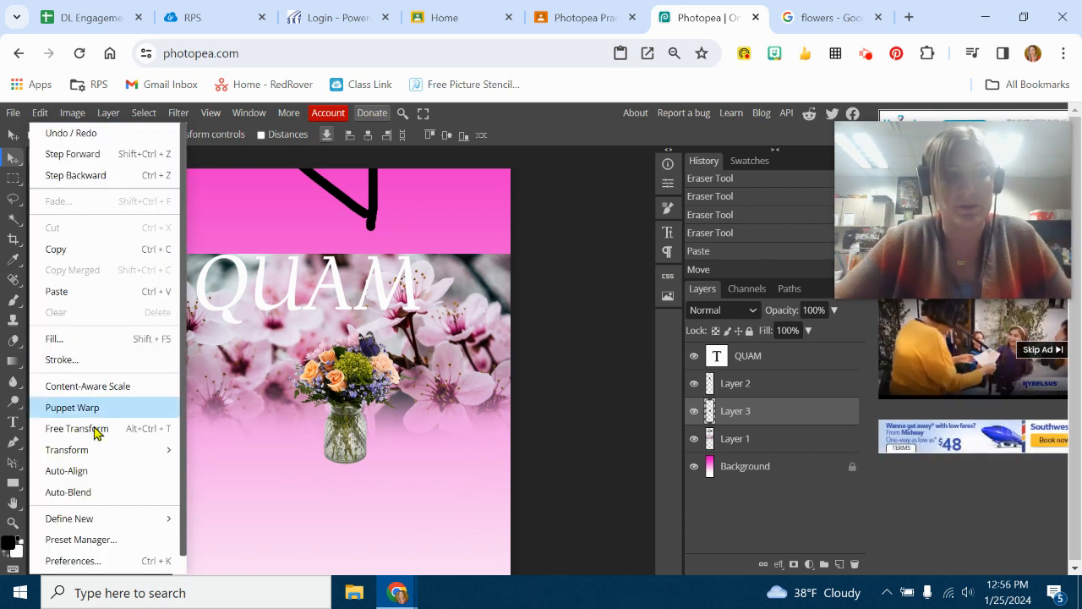
click(40, 116)
click(41, 115)
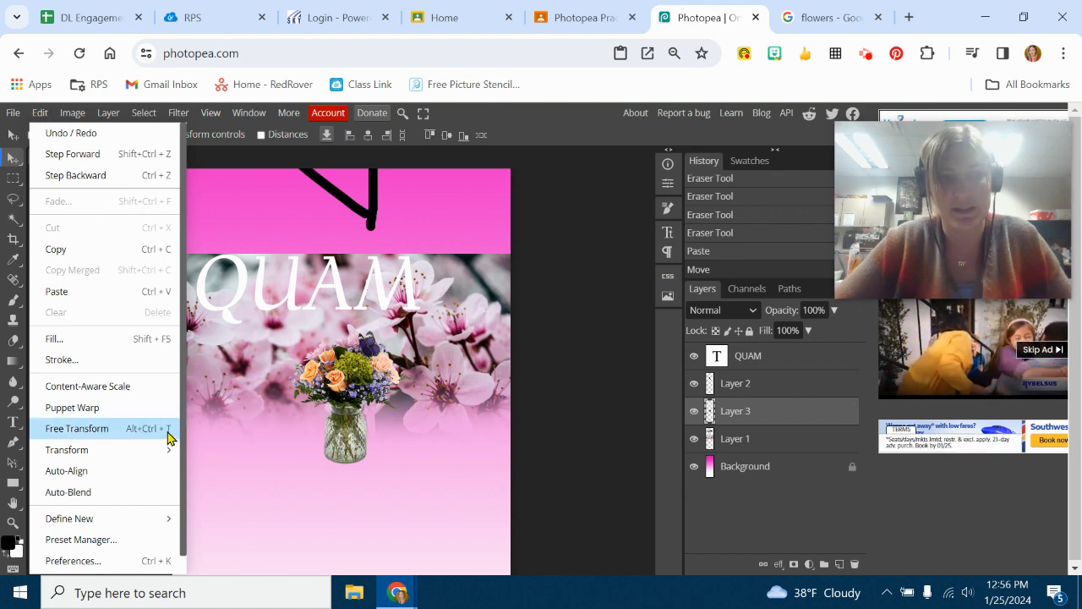
click(127, 428)
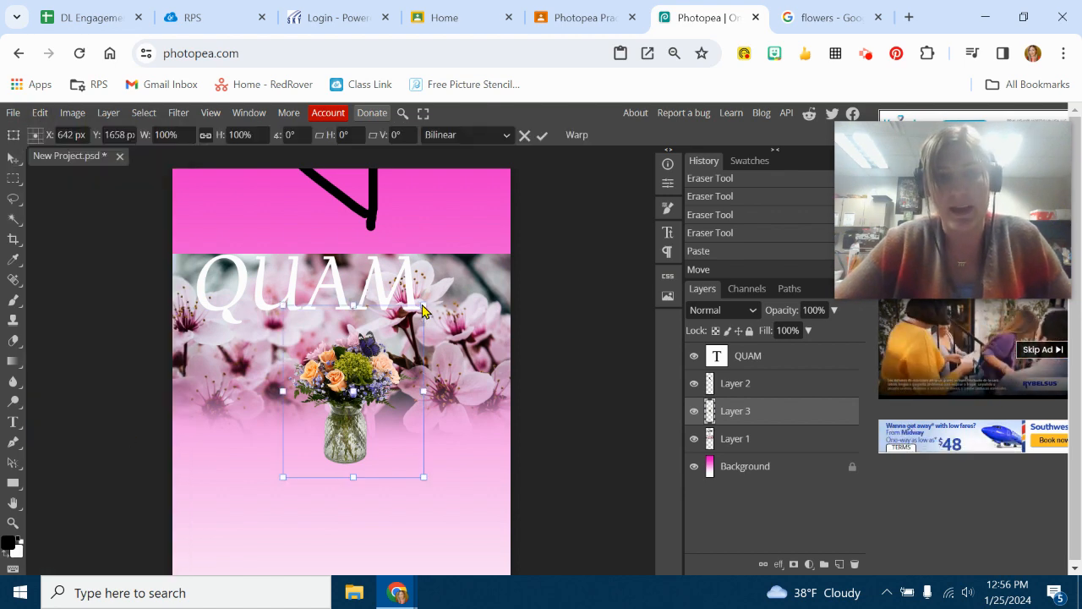
drag(423, 311, 575, 179)
drag(415, 377, 394, 507)
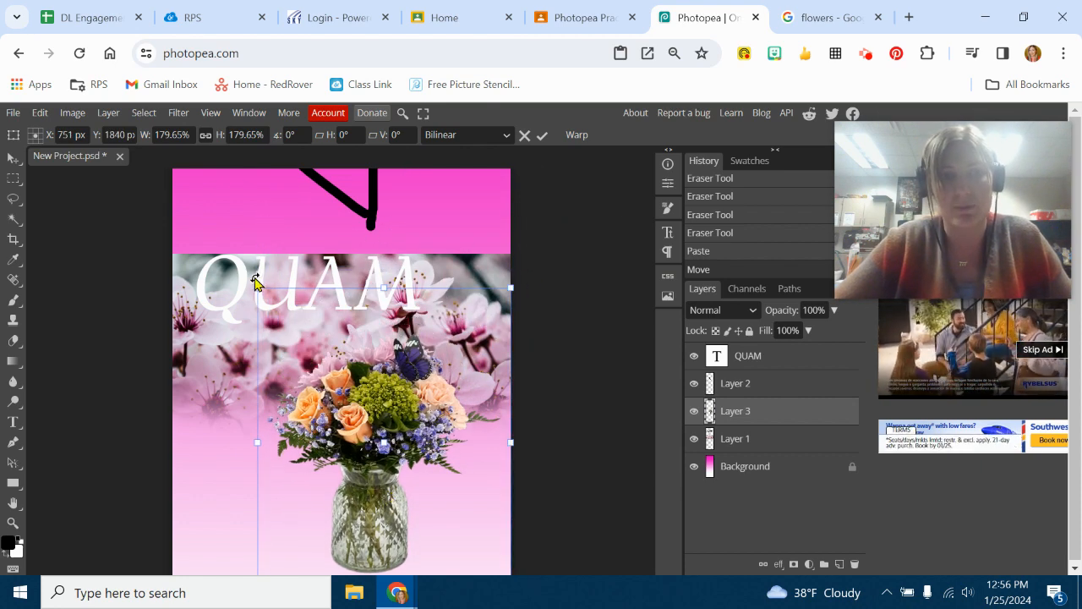
drag(234, 302, 232, 252)
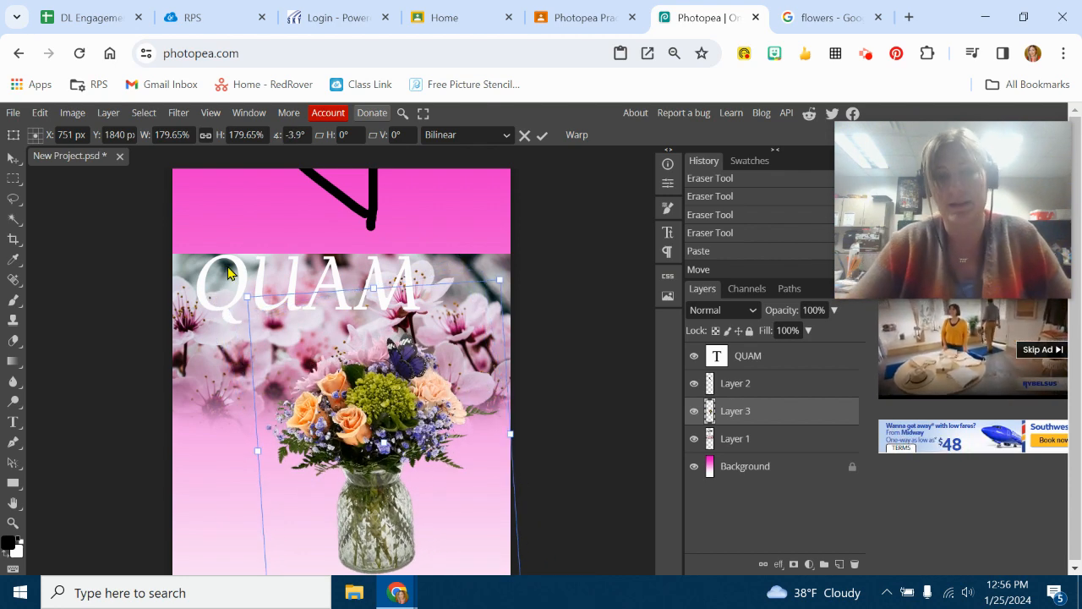
key(Return)
Check the second image's retouching requirement in the Classroom assignment, and set Photopea's Blur tool to a 186 px brush.
click(589, 12)
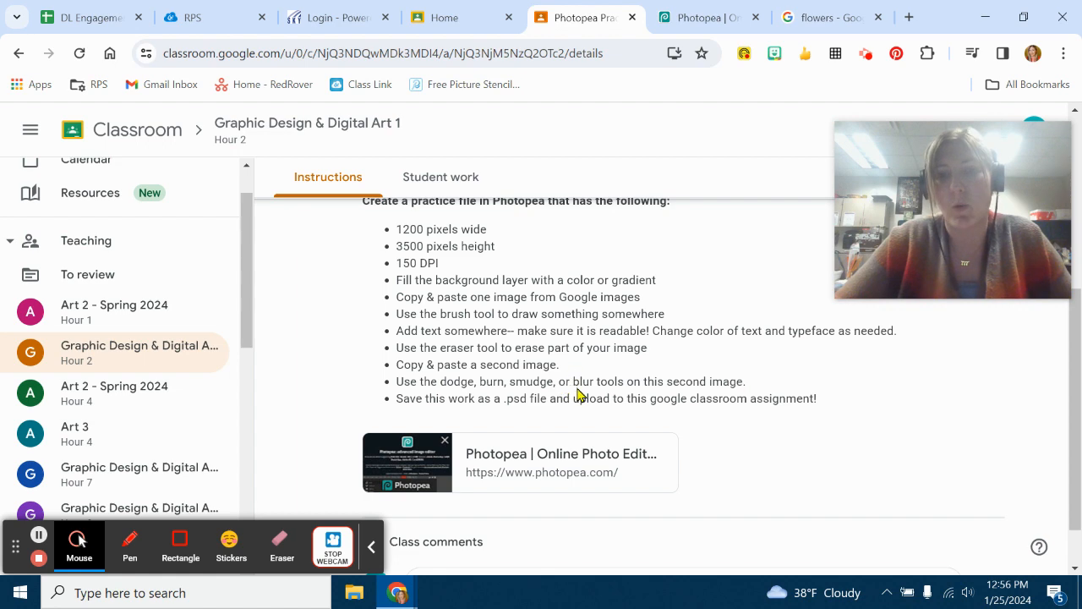
click(714, 10)
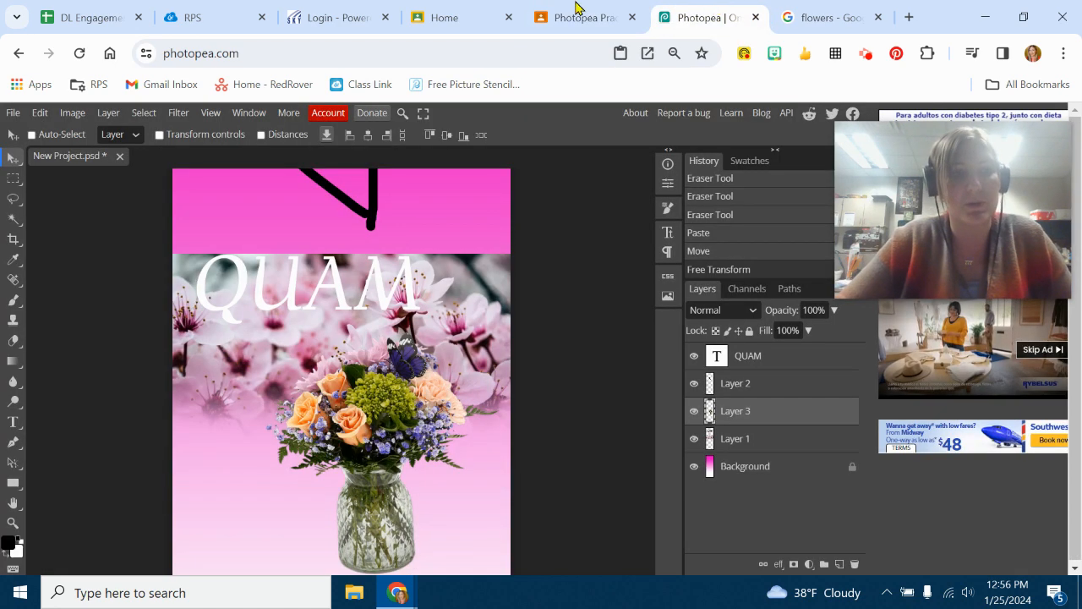
click(11, 385)
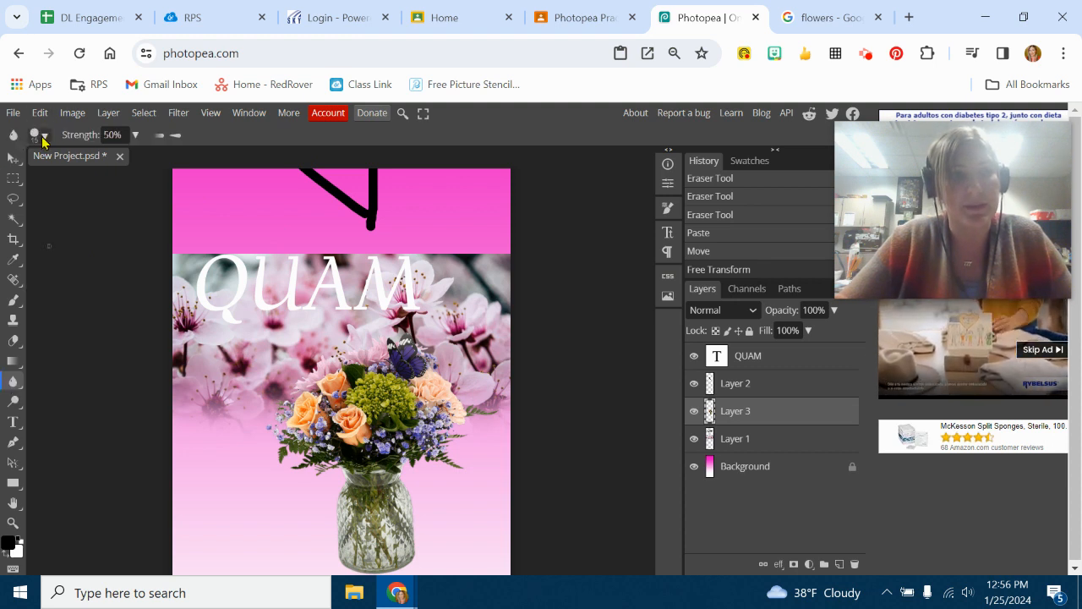
click(43, 137)
drag(106, 174, 159, 172)
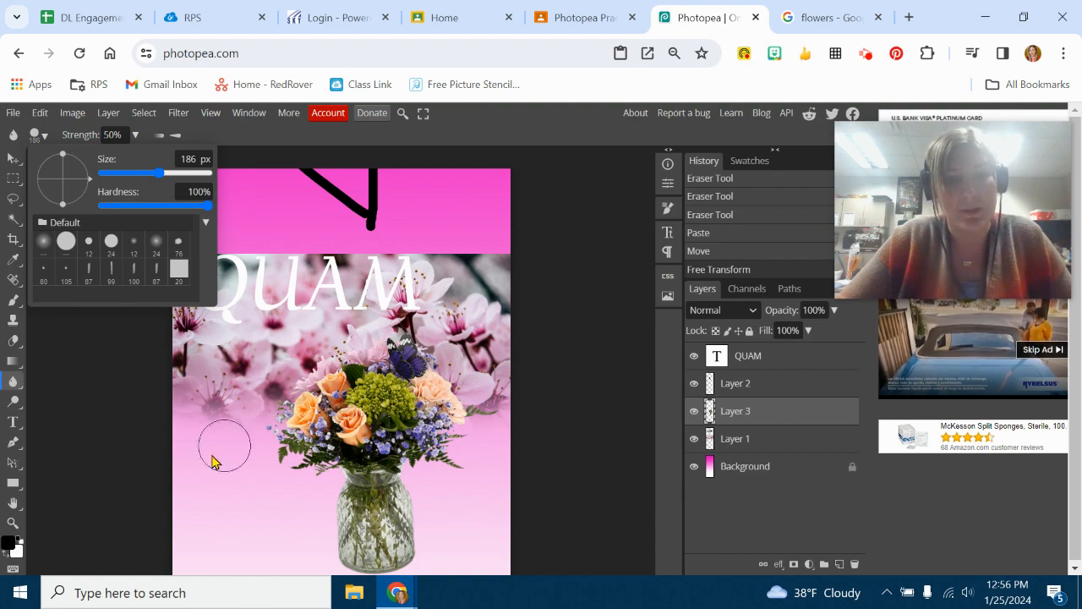
Examine the bouquet up close and toggle Layer 3's visibility to verify which layer holds it.
click(13, 522)
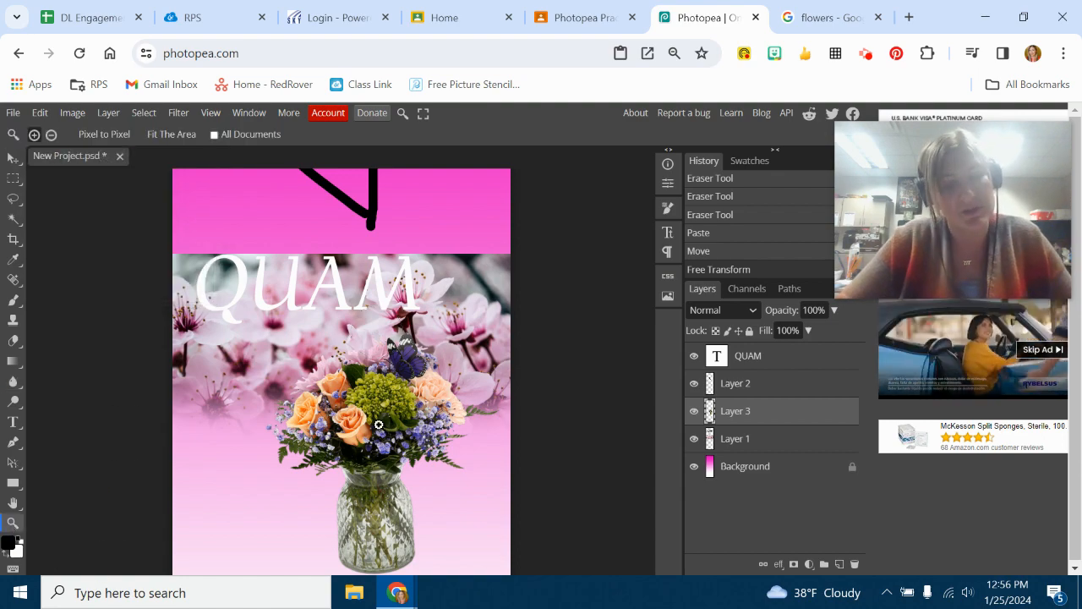
click(379, 424)
click(382, 405)
click(387, 381)
click(395, 380)
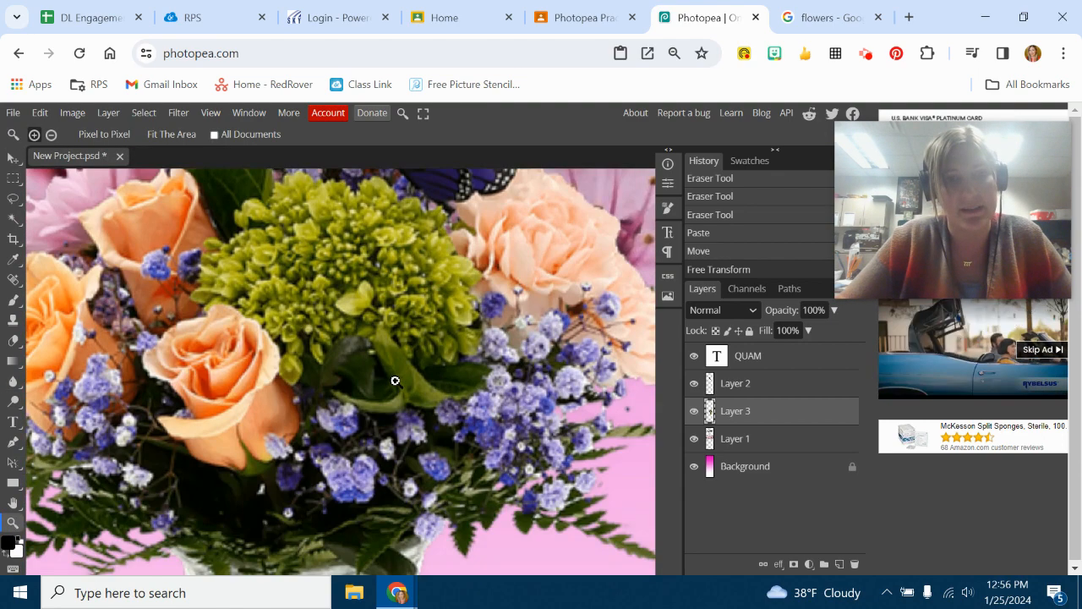
scroll(395, 380, up, 2)
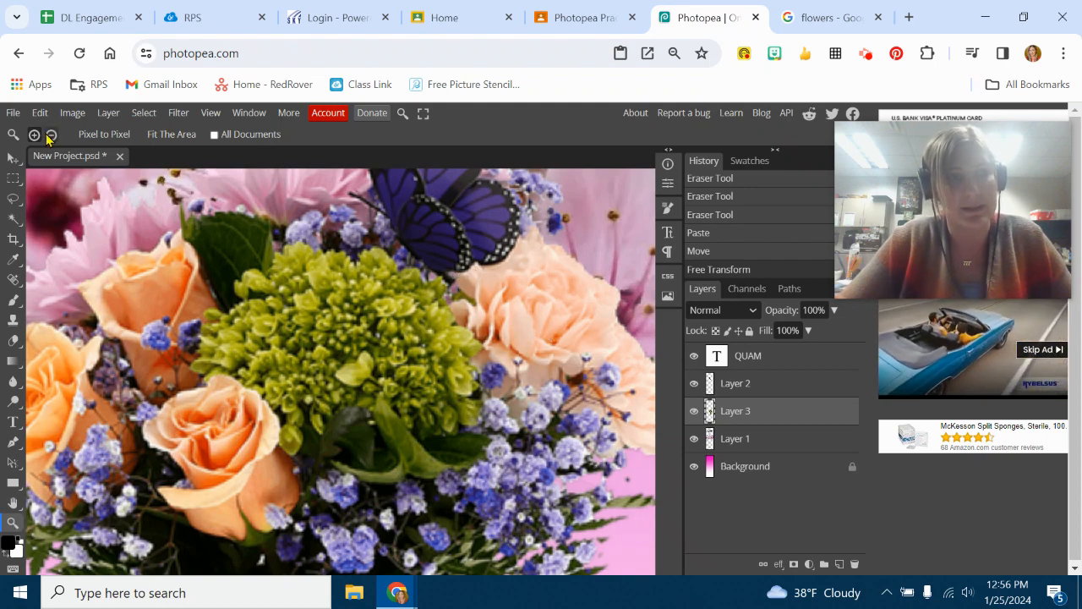
click(496, 369)
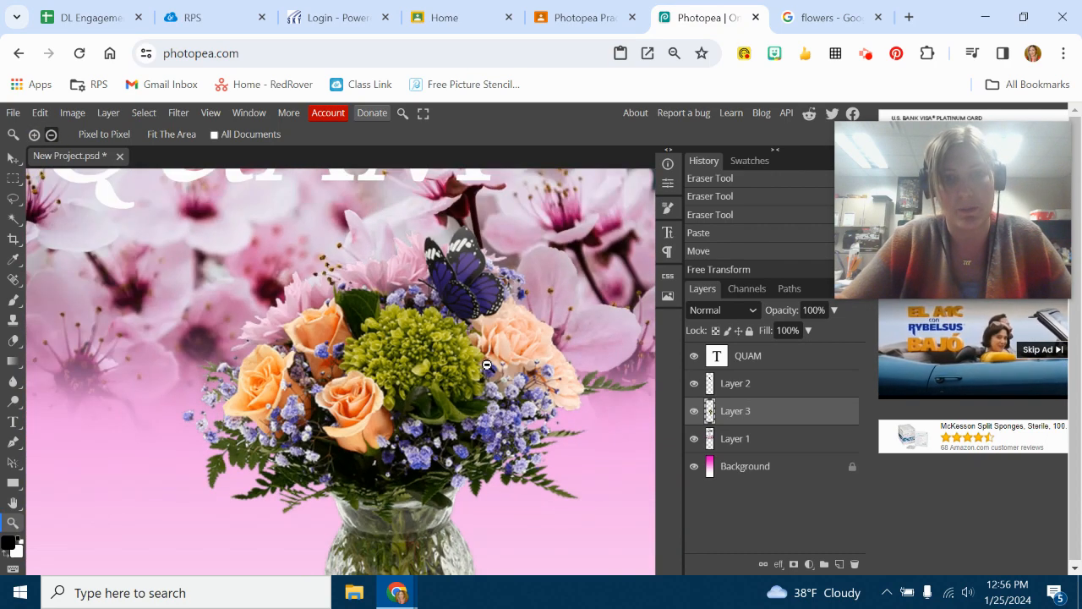
click(12, 384)
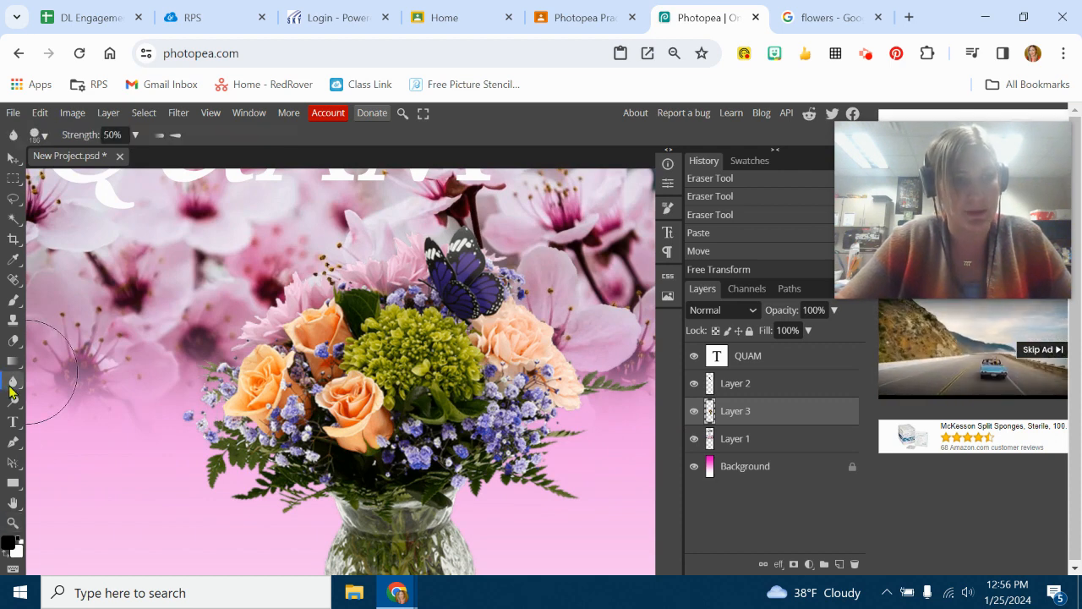
click(693, 413)
click(693, 413)
click(693, 412)
click(693, 413)
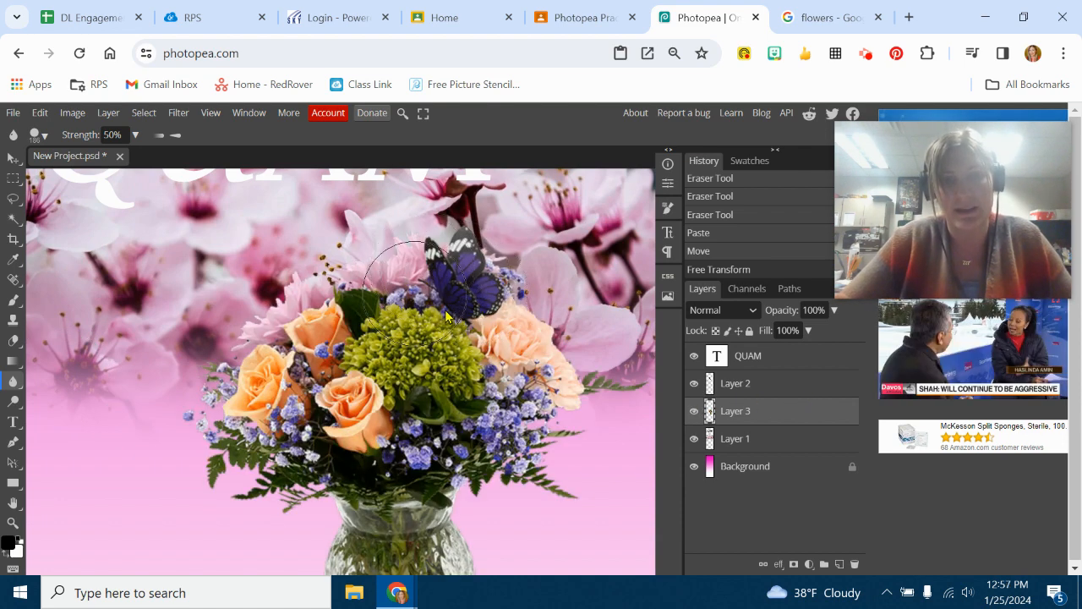
Try blurring the butterfly and upper flowers of the bouquet, first at 50% strength and again at 100%.
mouse_move(497, 279)
mouse_down()
mouse_move(428, 286)
mouse_move(380, 336)
mouse_move(435, 350)
mouse_move(466, 301)
mouse_up()
click(135, 135)
drag(100, 161, 137, 156)
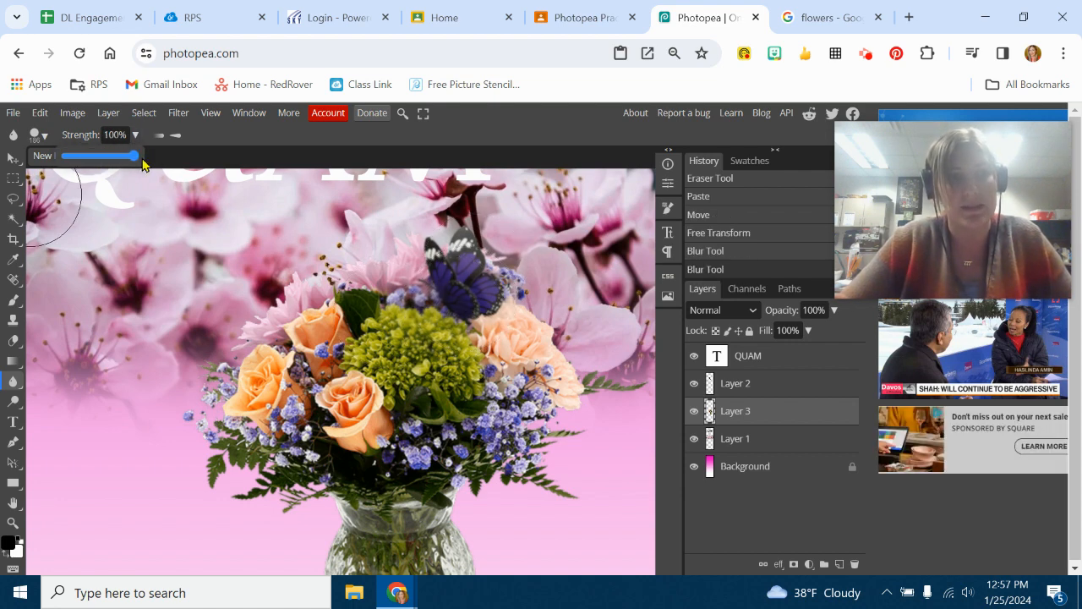
mouse_move(495, 287)
mouse_down()
mouse_move(470, 259)
mouse_move(399, 259)
mouse_move(424, 292)
mouse_move(493, 266)
mouse_move(438, 267)
mouse_move(509, 274)
mouse_move(438, 299)
mouse_move(425, 281)
mouse_move(464, 312)
mouse_move(343, 334)
mouse_move(296, 318)
mouse_move(293, 303)
mouse_move(377, 333)
mouse_move(499, 341)
mouse_move(463, 379)
mouse_move(534, 374)
mouse_move(549, 394)
mouse_move(543, 433)
mouse_move(517, 338)
mouse_move(492, 356)
mouse_up()
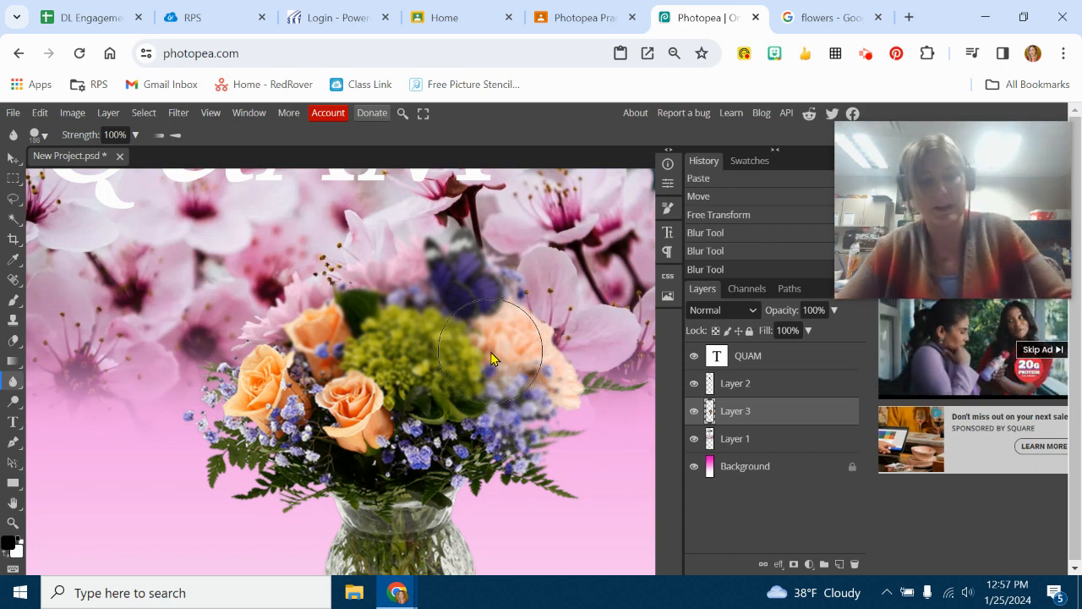
Undo all the blur strokes on the bouquet.
key(ctrl+z)
key(ctrl+z)
key(ctrl+z)
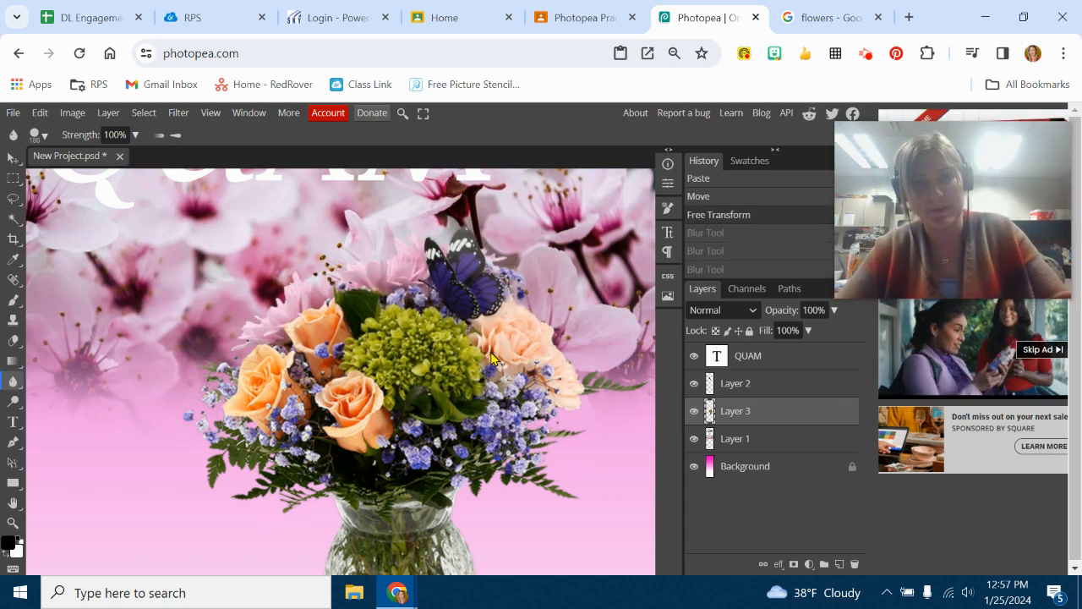
Smudge the butterfly and the bouquet's left-hand roses outward using the Smudge tool at 233 px and 50% strength.
click(8, 385)
click(71, 425)
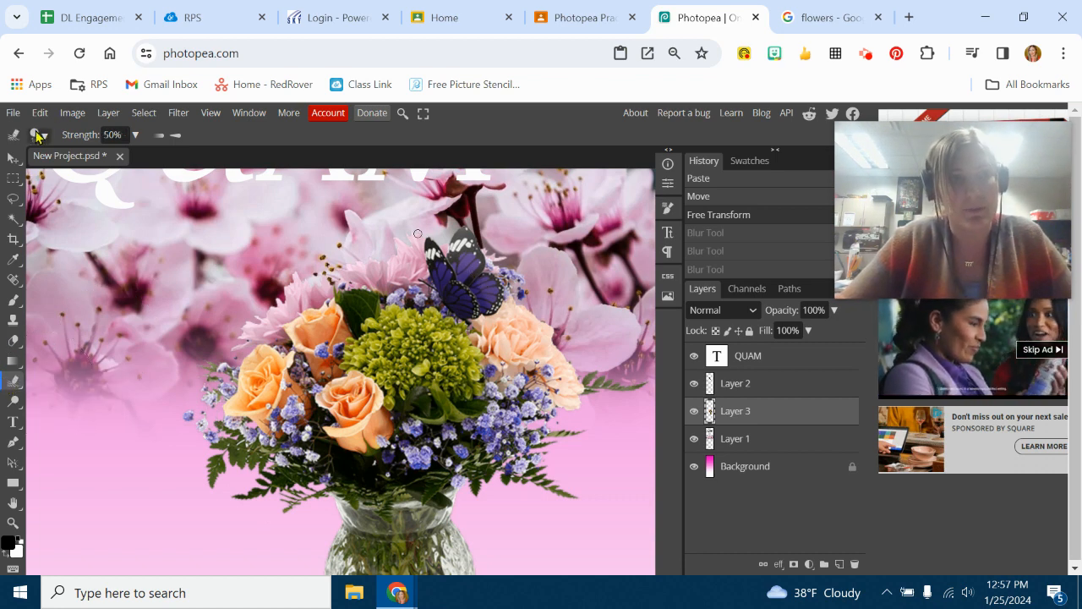
click(38, 136)
mouse_move(181, 175)
mouse_down()
mouse_move(169, 176)
mouse_move(210, 175)
mouse_up()
mouse_move(553, 270)
mouse_down()
mouse_move(499, 279)
mouse_move(524, 263)
mouse_up()
drag(284, 267, 264, 259)
drag(264, 397, 183, 391)
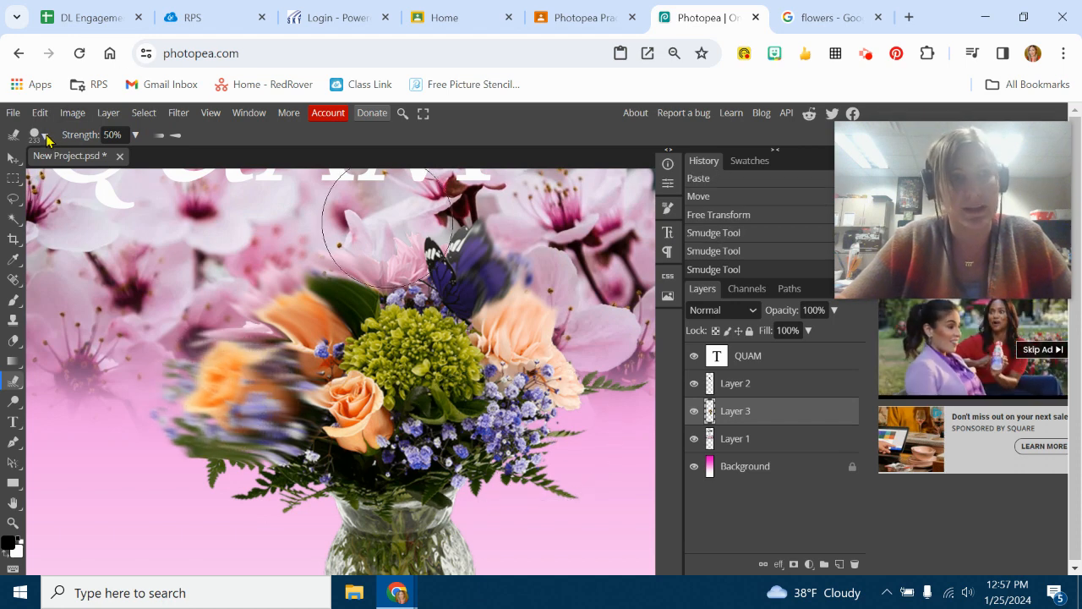
Lower the smudge strength to 18% and smudge the leaves and small flowers on the bouquet's right side upward.
click(45, 135)
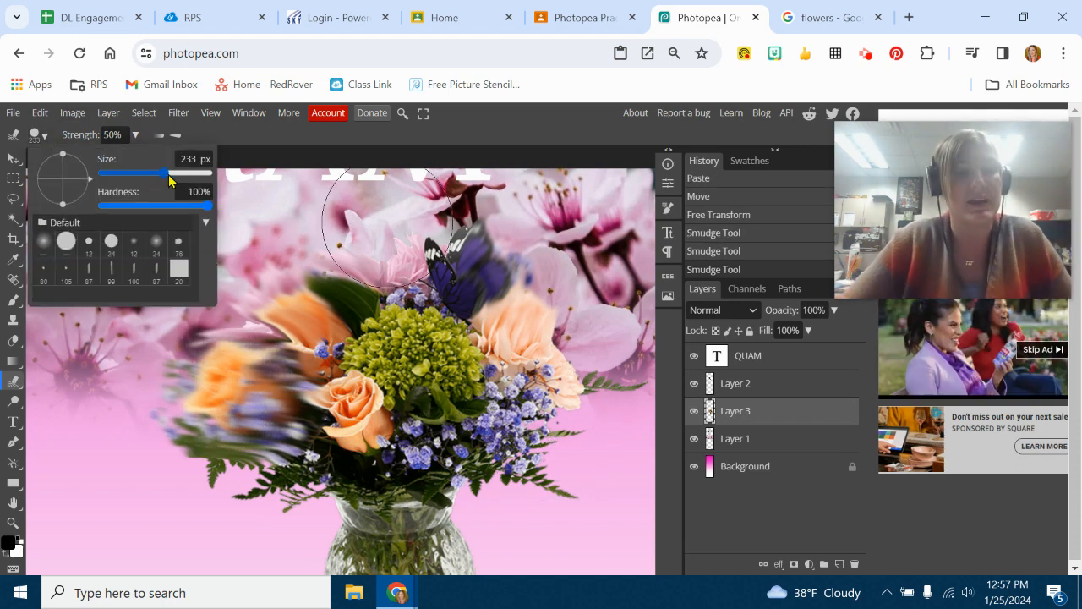
click(133, 139)
drag(100, 157, 72, 162)
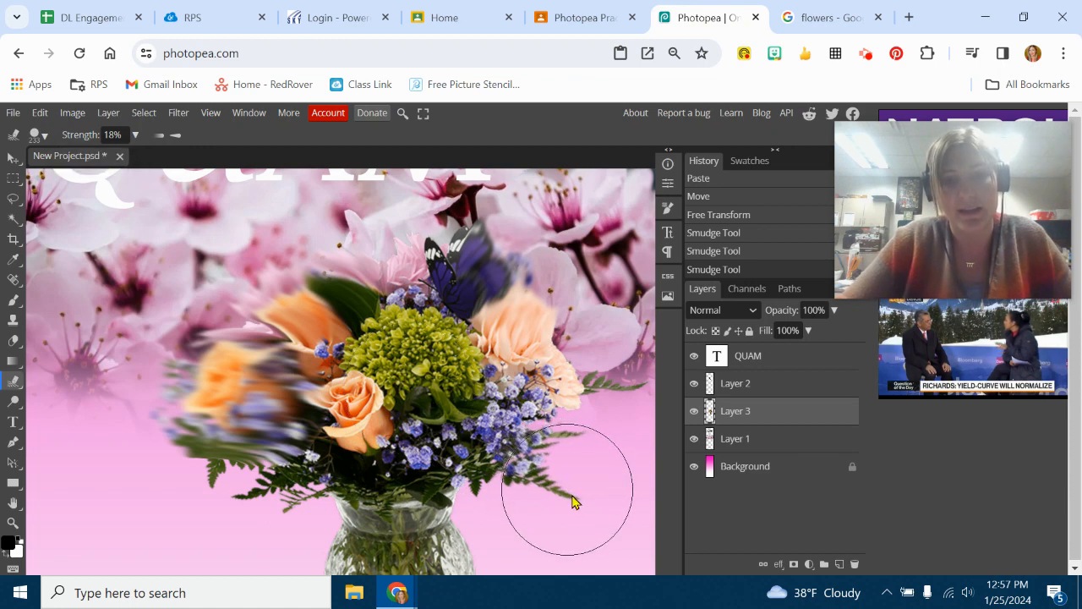
drag(580, 505, 579, 411)
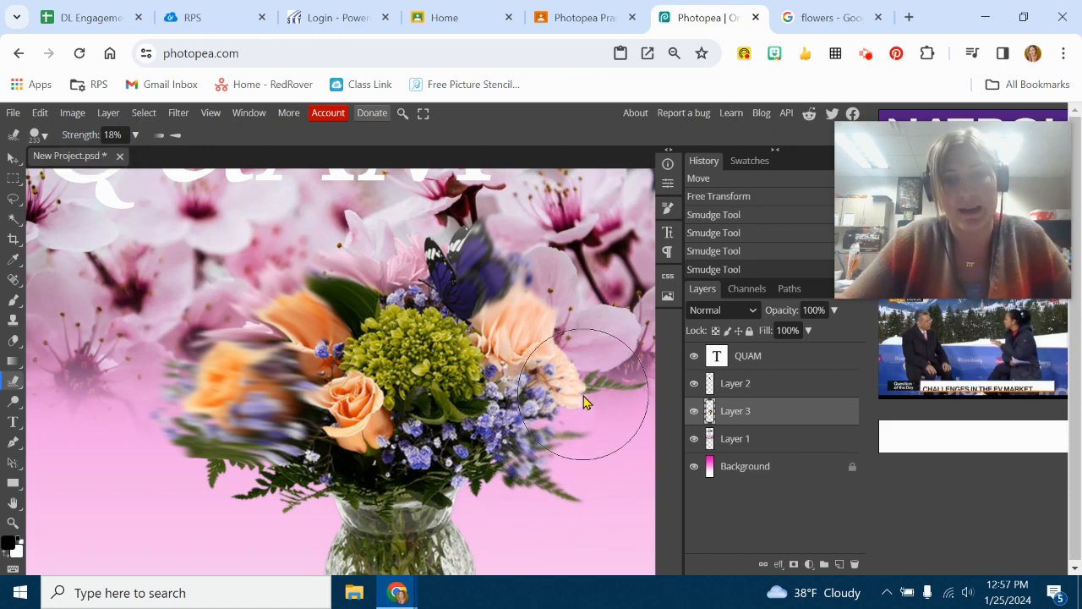
Undo all the smudge strokes on the butterfly and bouquet.
drag(437, 328, 444, 313)
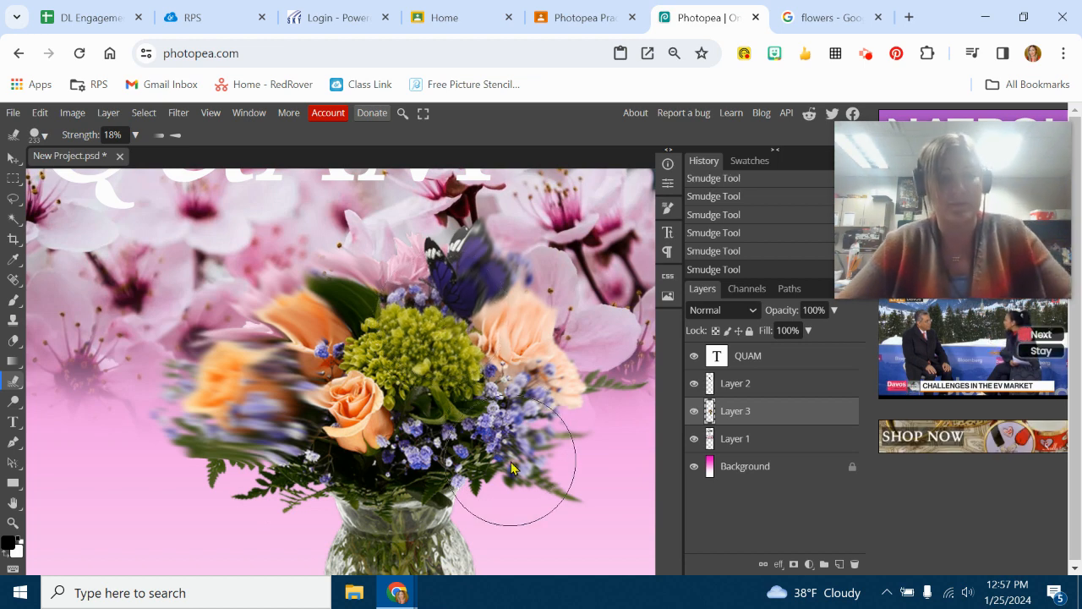
key(ctrl+z)
key(ctrl+z)
key(ctrl+z)
key(ctrl+z)
key(ctrl+z)
key(ctrl+z)
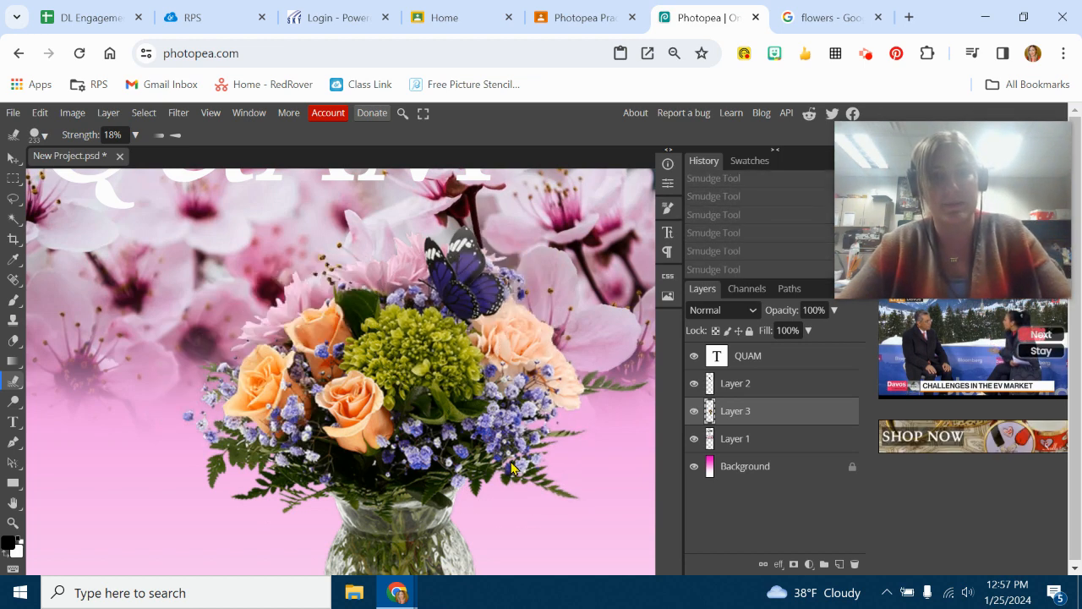
Try lightening the butterfly and upper flowers with the Dodge tool at 304 px and 50% exposure, using the Midtones, Shadows and Highlights ranges.
click(14, 404)
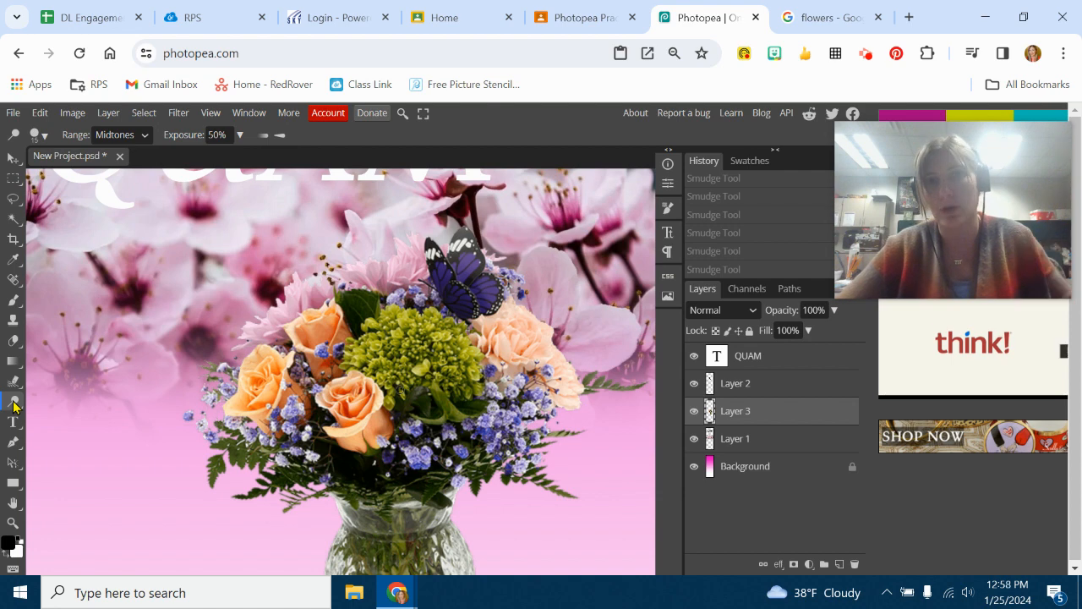
click(38, 135)
drag(134, 172, 171, 172)
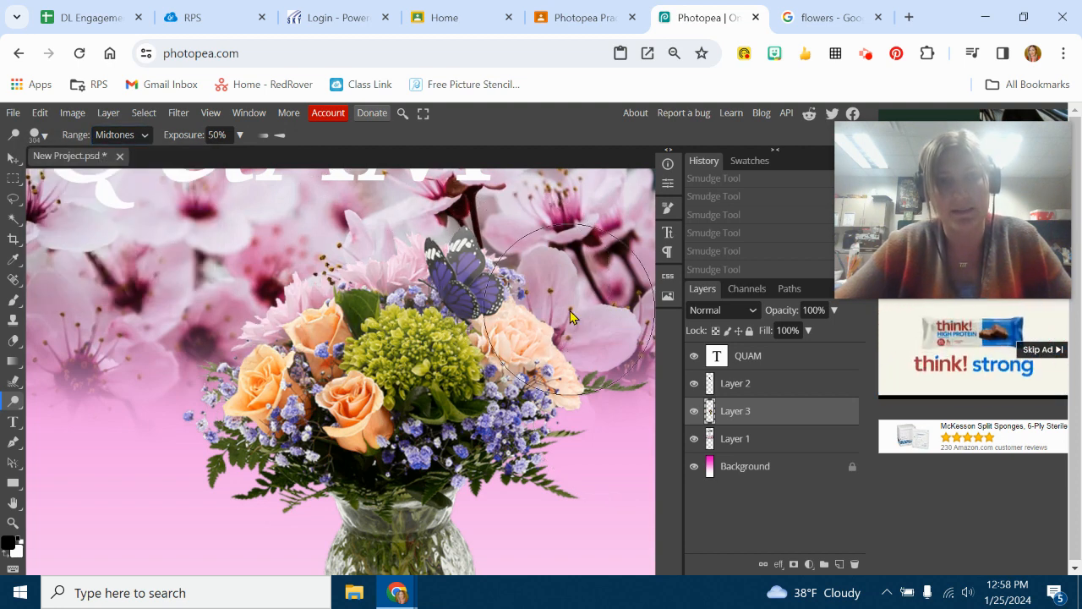
drag(527, 300, 461, 275)
click(127, 136)
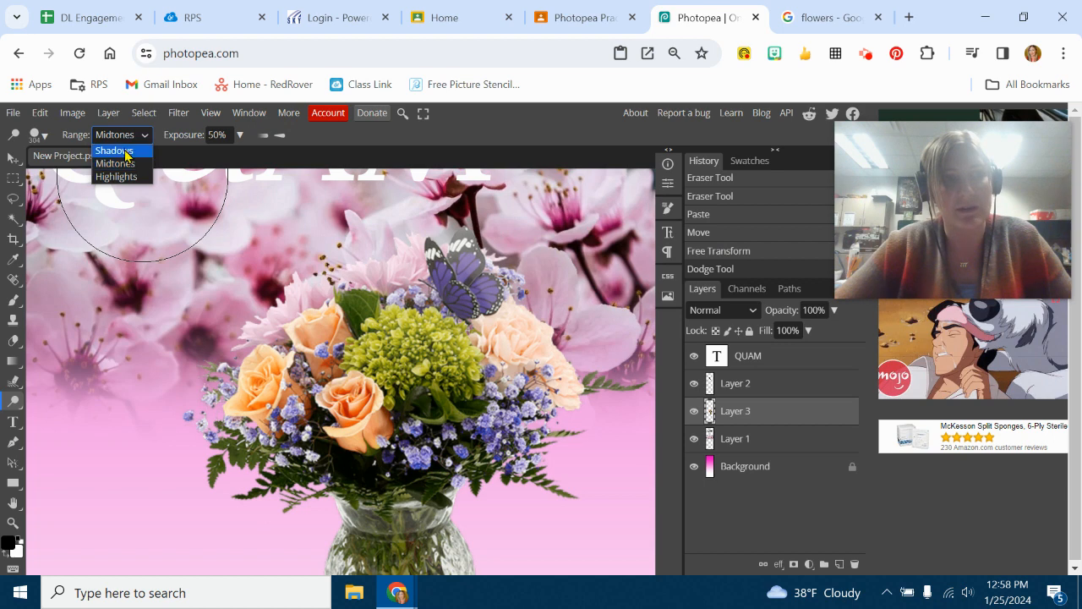
click(115, 150)
mouse_move(446, 288)
mouse_down()
mouse_move(347, 280)
mouse_move(262, 296)
mouse_up()
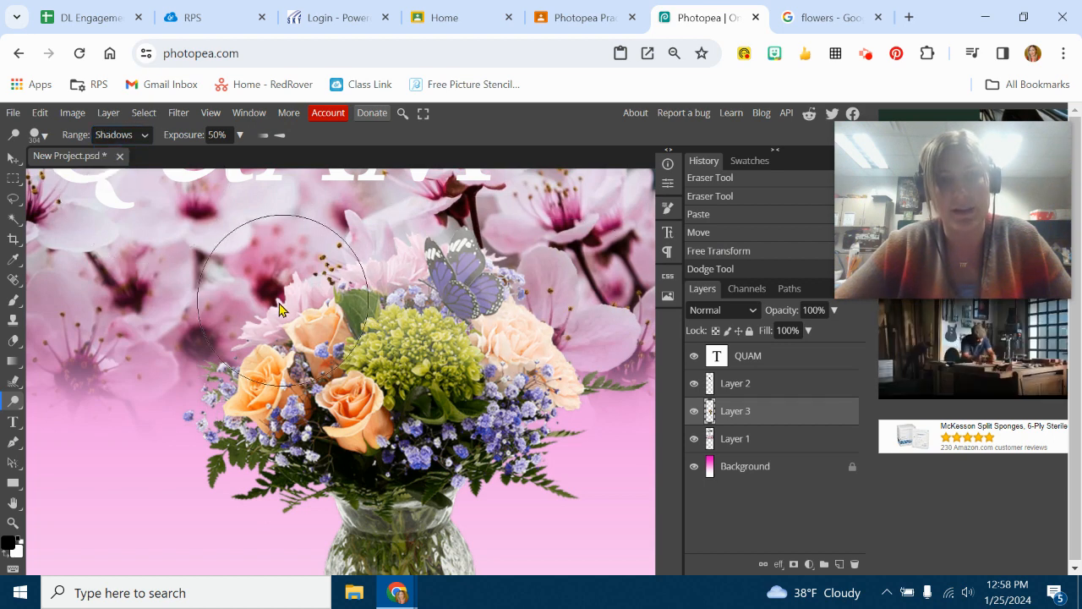
click(121, 136)
click(115, 181)
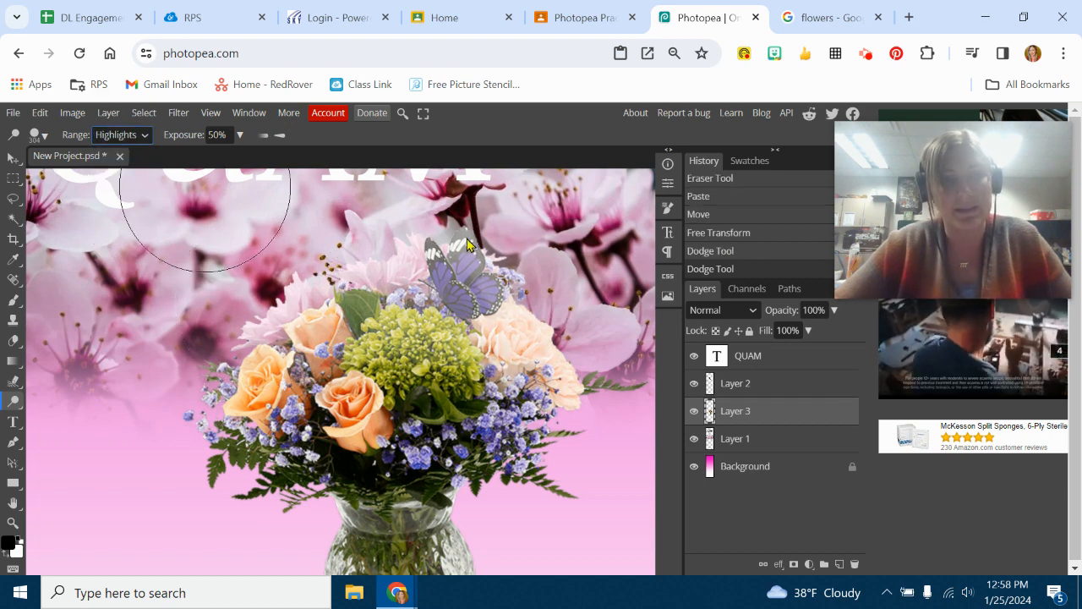
mouse_move(597, 296)
mouse_down()
mouse_move(438, 252)
mouse_move(338, 241)
mouse_move(481, 285)
mouse_up()
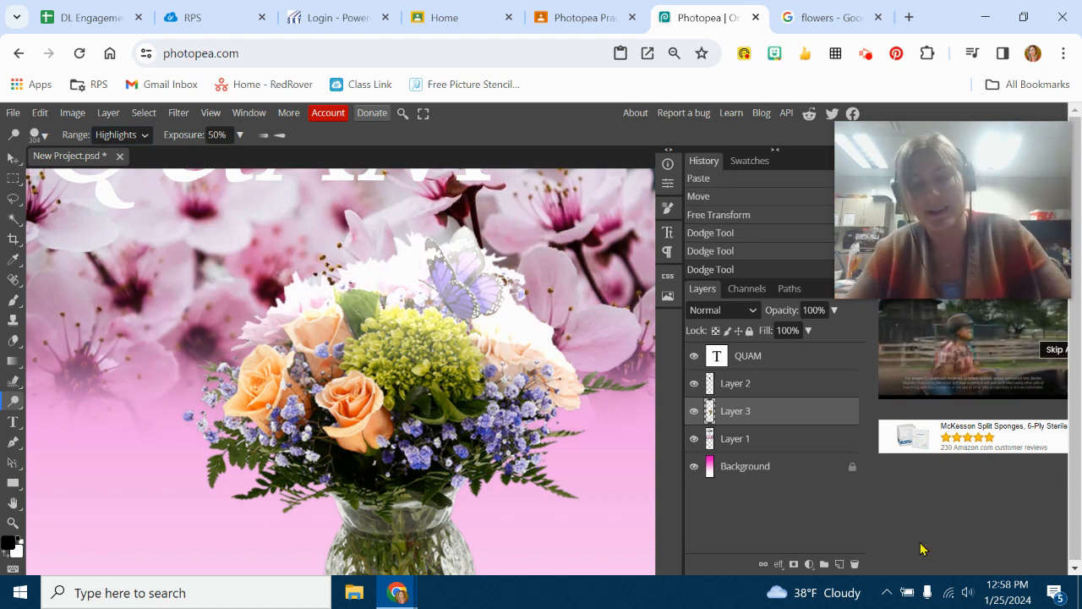
Undo all the dodge strokes on the bouquet.
key(ctrl+z)
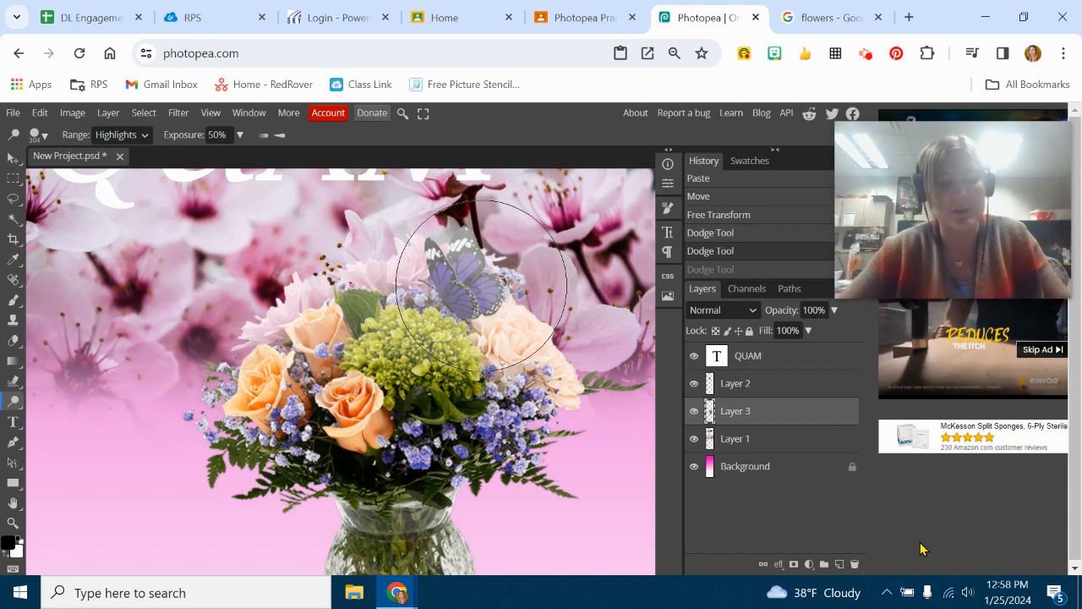
key(ctrl+z)
key(ctrl+z)
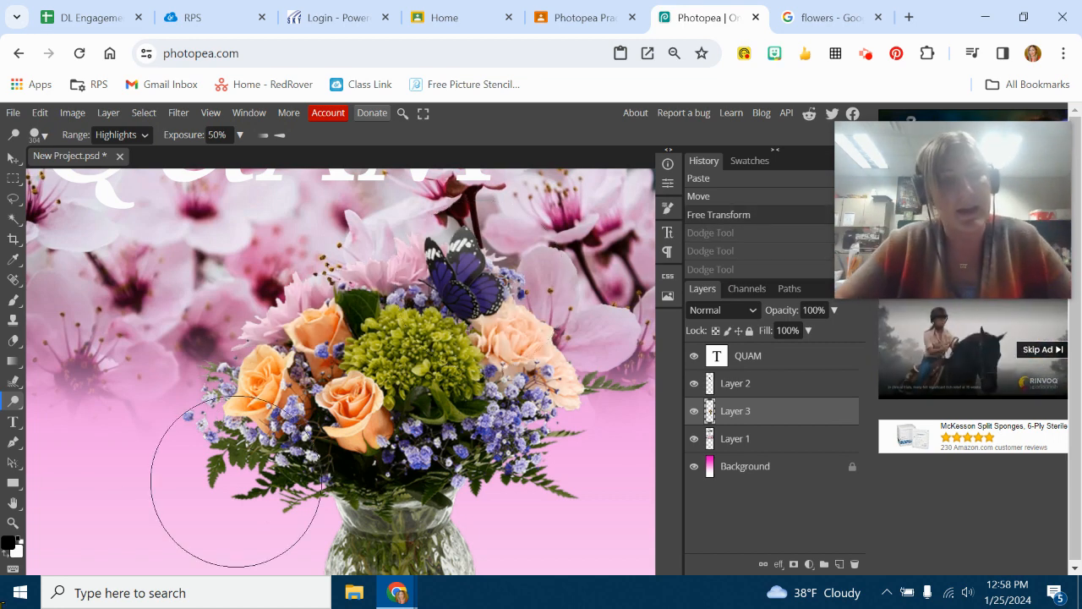
Darken the midtones of the butterfly and upper flowers using the Burn tool at 316 px and 50% exposure.
right_click(10, 403)
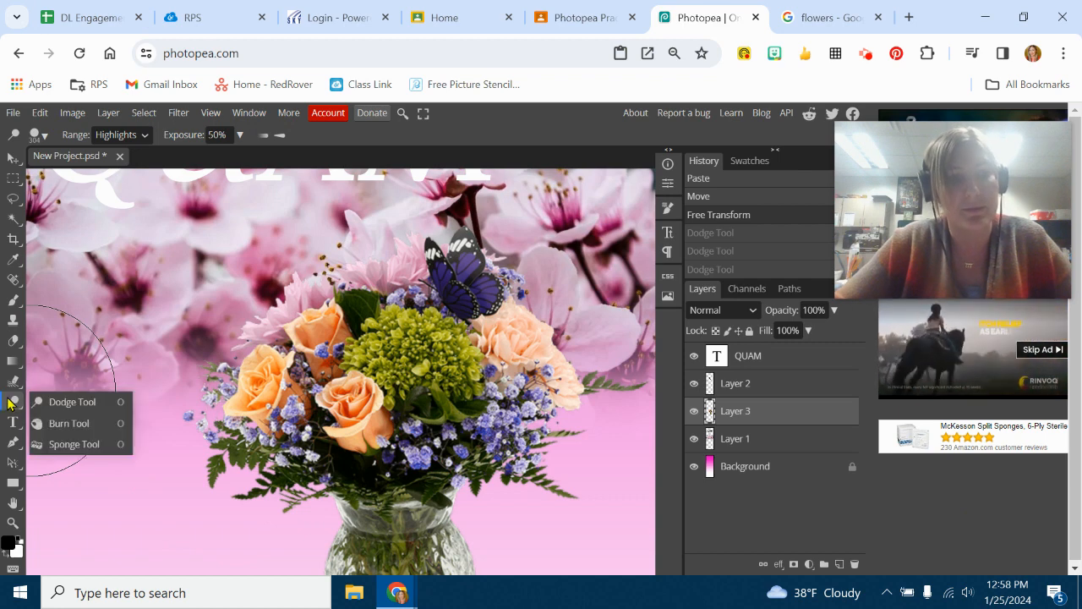
click(59, 430)
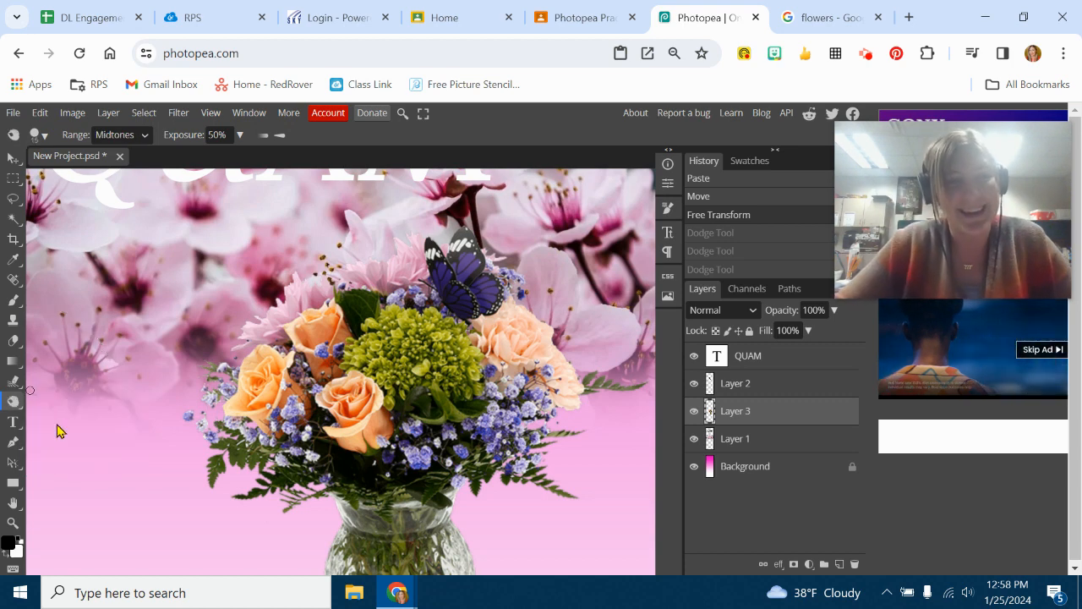
click(43, 139)
drag(111, 176, 171, 174)
click(70, 137)
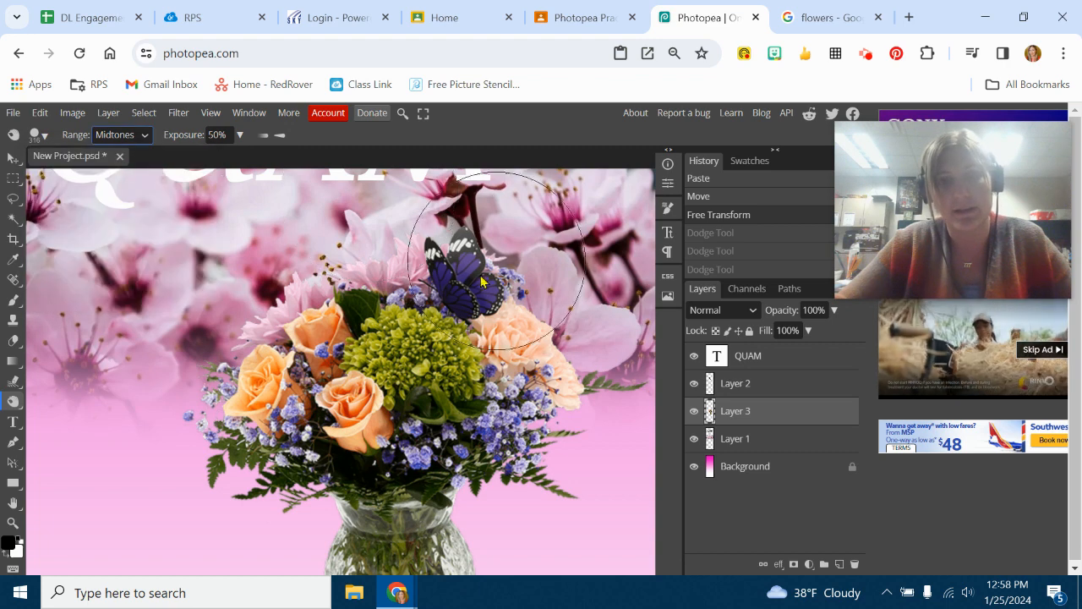
drag(501, 287, 490, 252)
Burn the bouquet's upper flowers further, first with the Shadows range and again with the Highlights range.
click(131, 137)
click(114, 149)
mouse_move(525, 273)
mouse_down()
mouse_move(370, 258)
mouse_move(218, 296)
mouse_up()
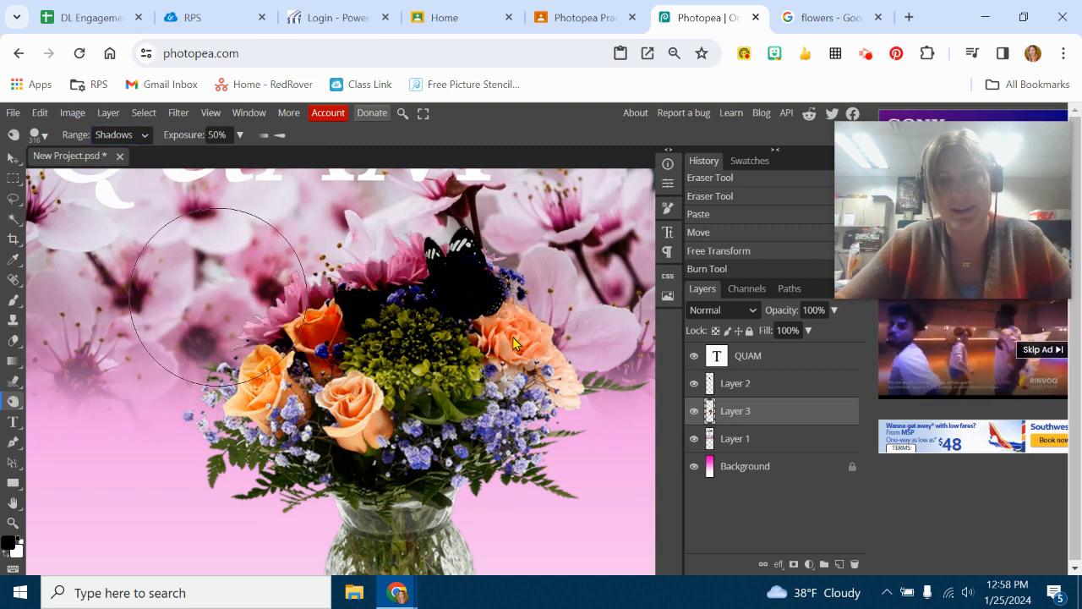
click(135, 136)
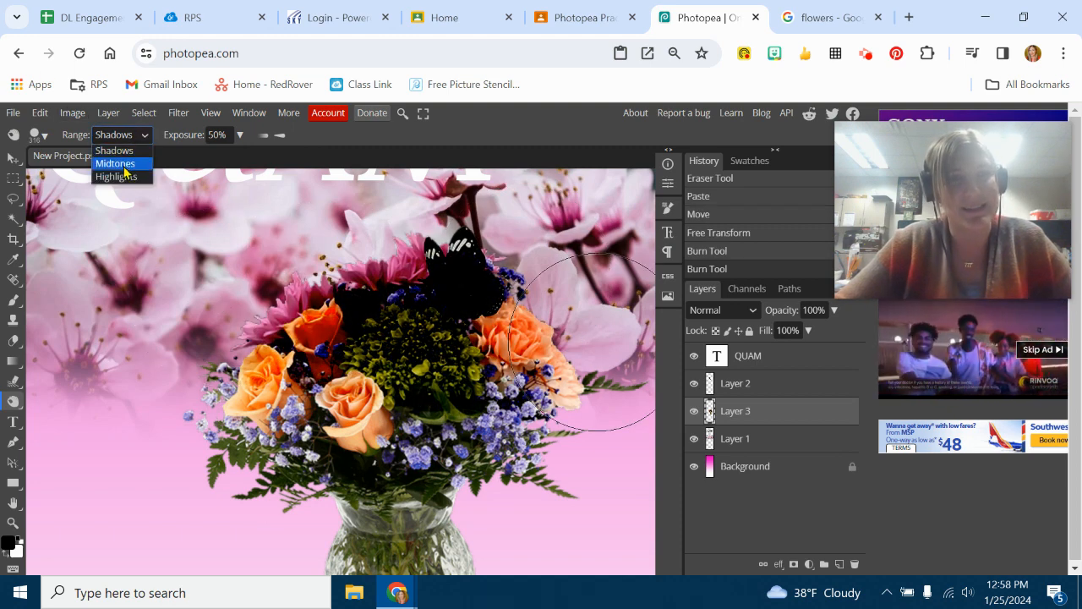
click(123, 178)
mouse_move(541, 326)
mouse_down()
mouse_move(242, 282)
mouse_move(613, 328)
mouse_up()
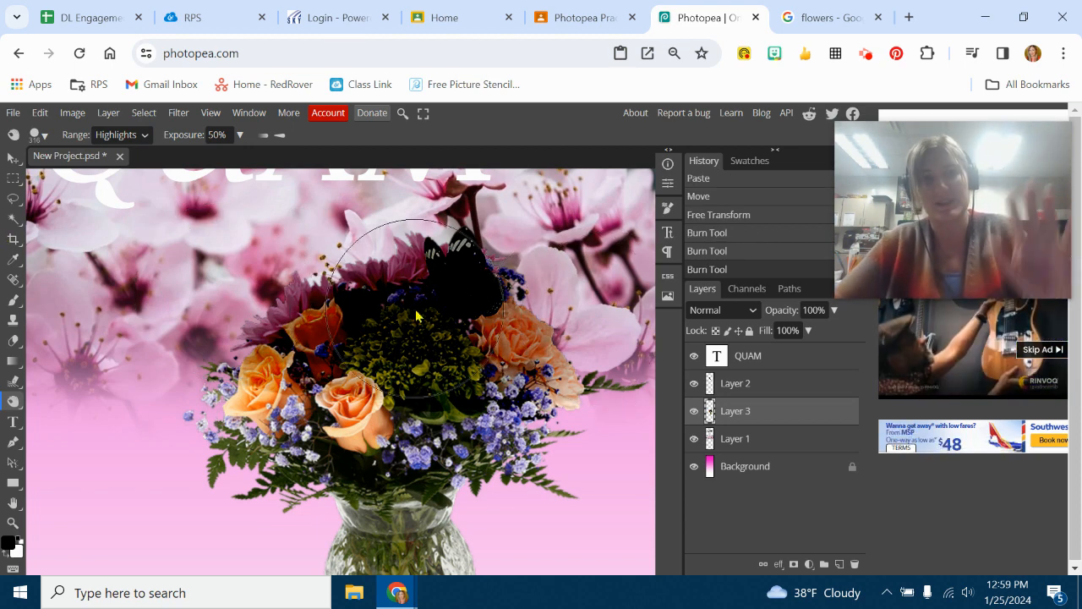
Review the Photopea Practice assignment's requirements in Google Classroom and return to the Photopea project.
click(587, 17)
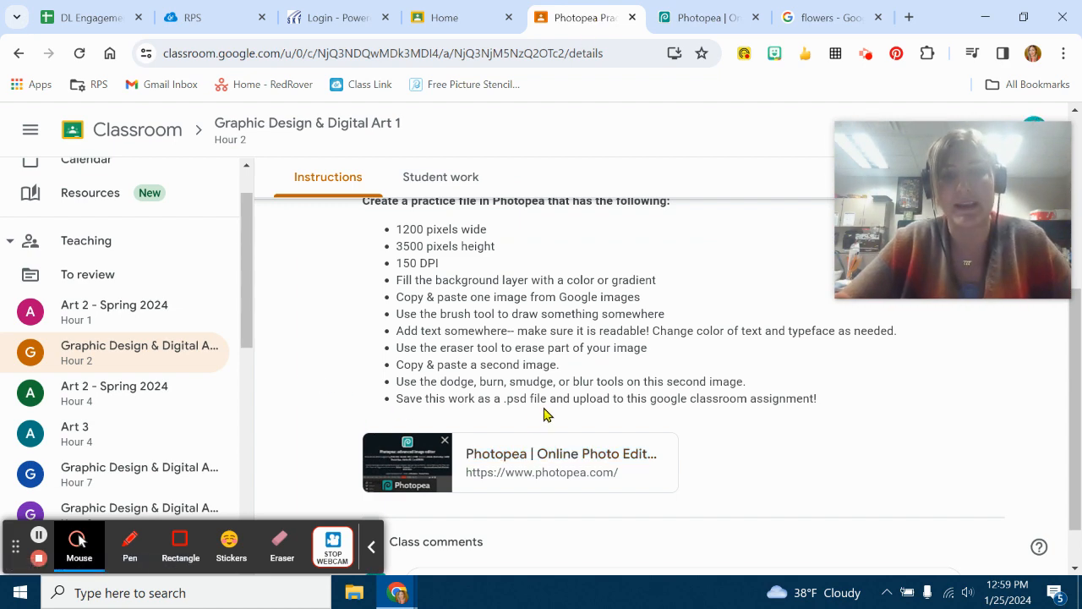
scroll(719, 394, up, 4)
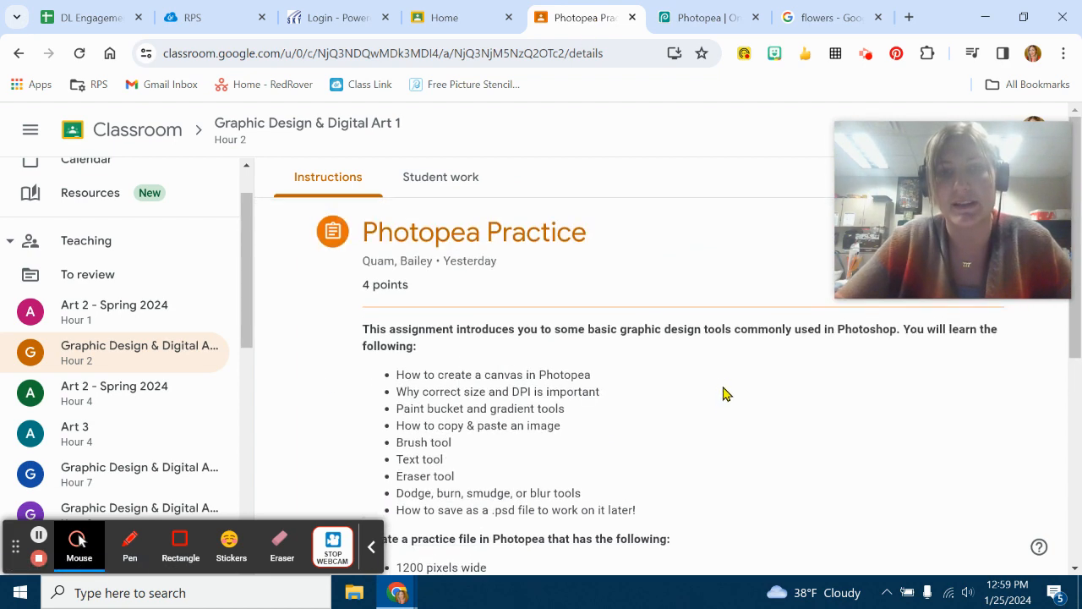
click(690, 9)
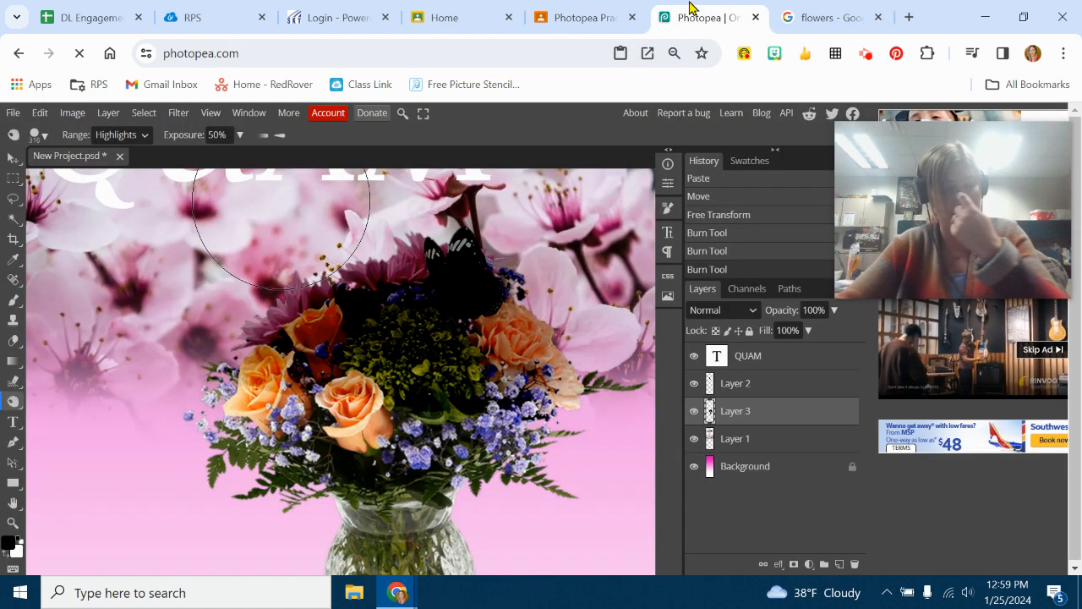
Move the bouquet layer down below the cherry blossoms, into the lower half of the canvas.
click(13, 523)
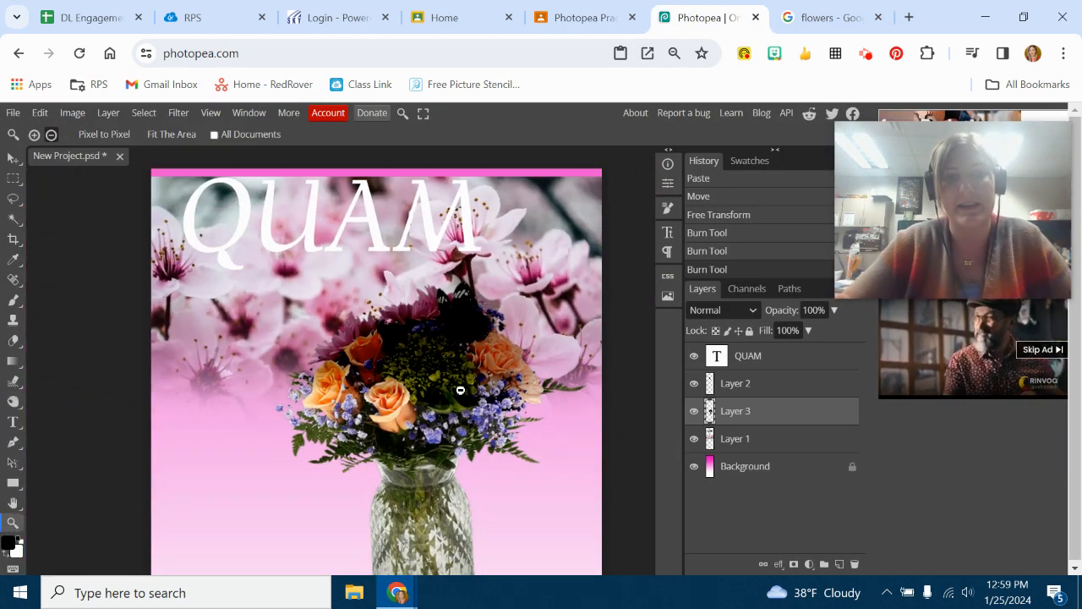
scroll(460, 390, down, 4)
scroll(500, 380, down, 3)
scroll(501, 381, up, 4)
scroll(501, 381, down, 2)
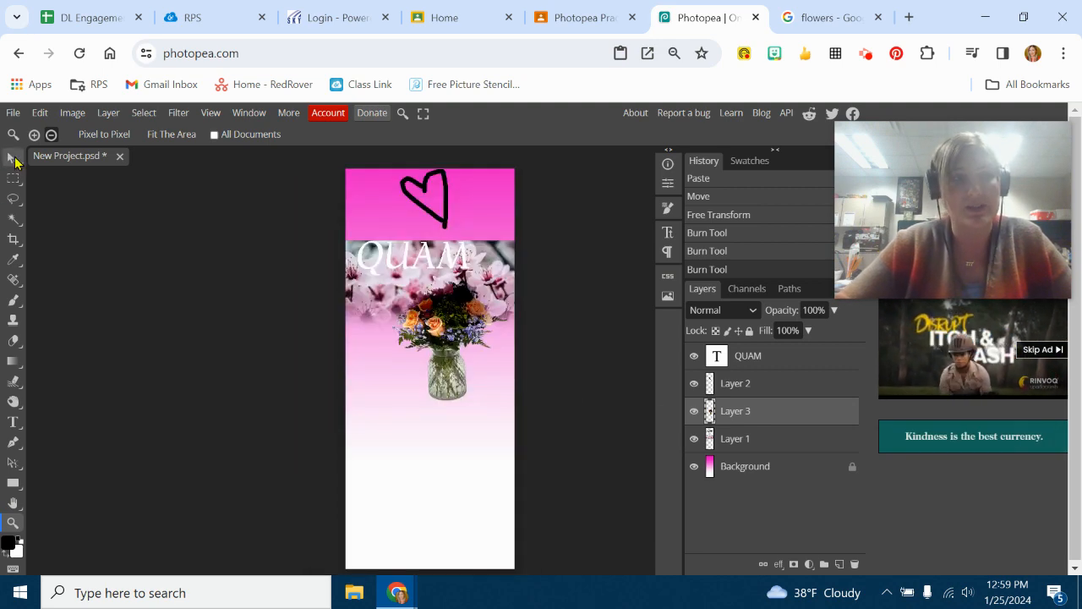
click(12, 158)
drag(453, 326, 442, 404)
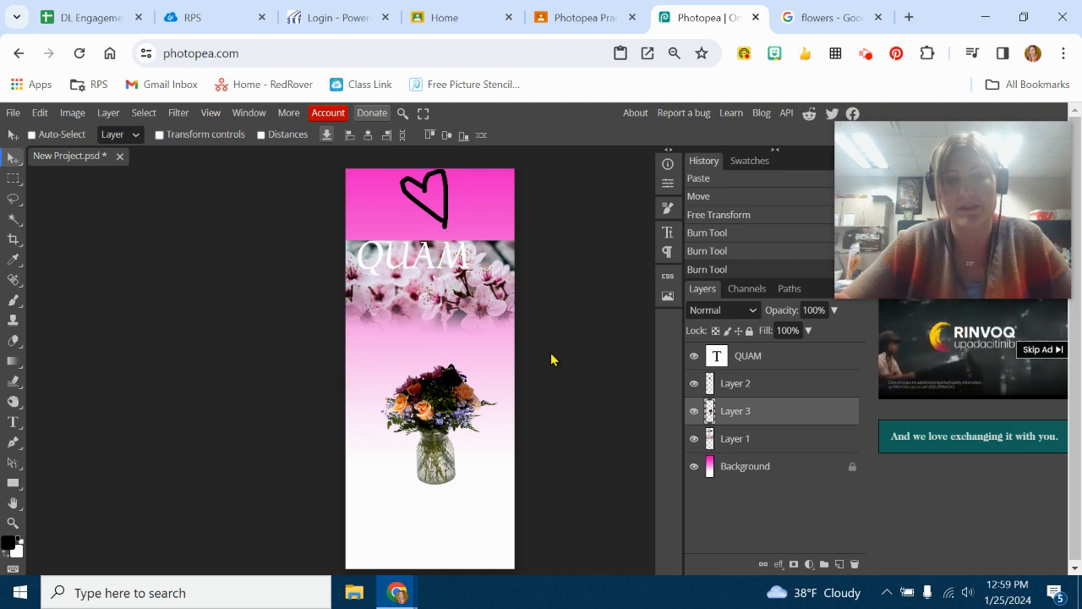
scroll(552, 360, up, 3)
scroll(541, 344, down, 5)
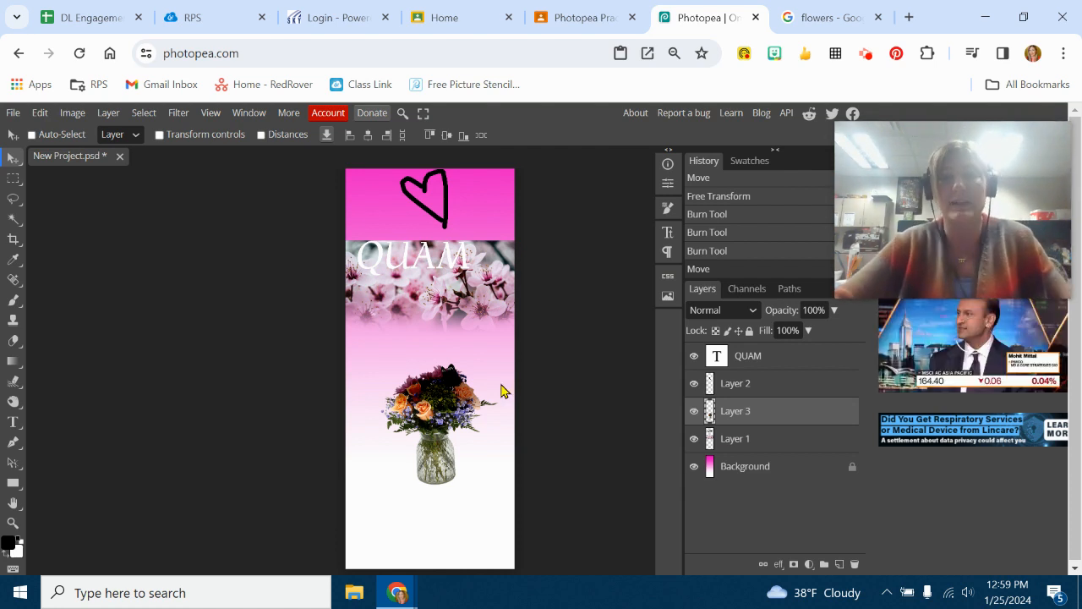
Start saving the project as a PSD and choose the Documents folder as its location.
click(12, 113)
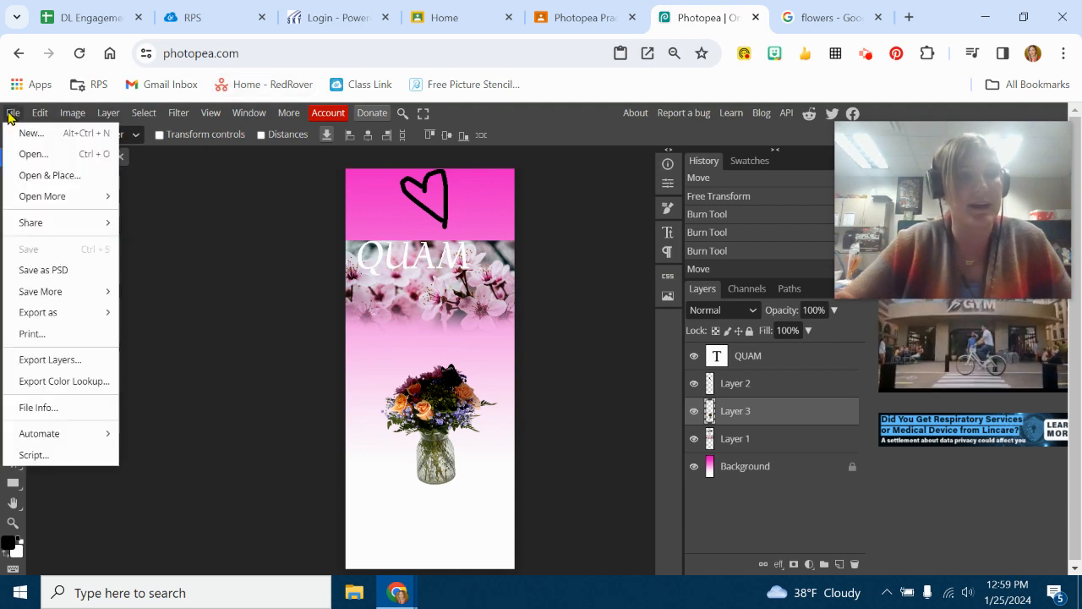
click(34, 270)
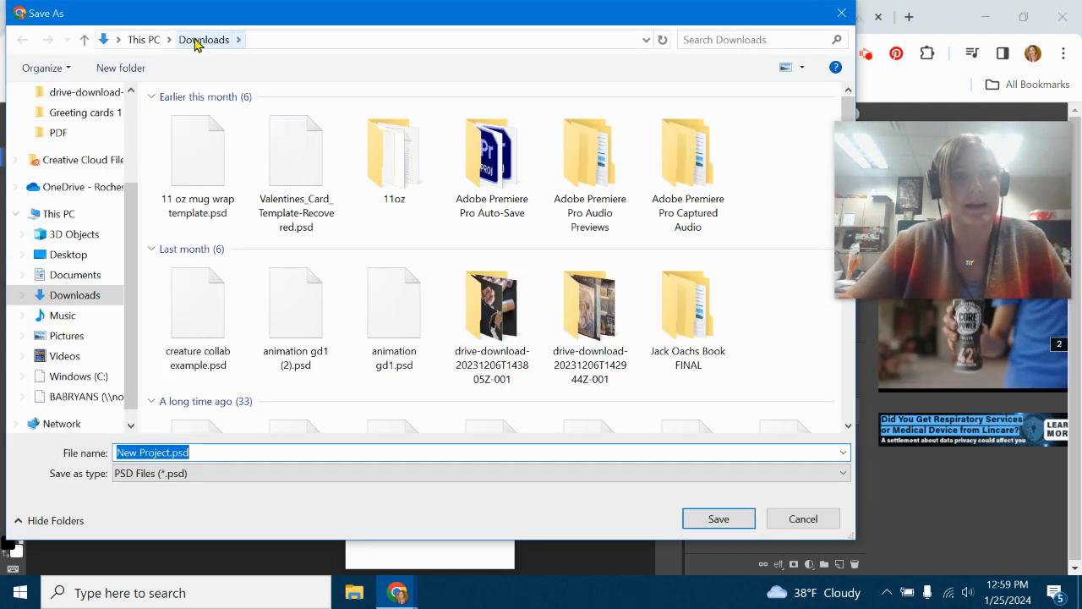
scroll(58, 158, up, 3)
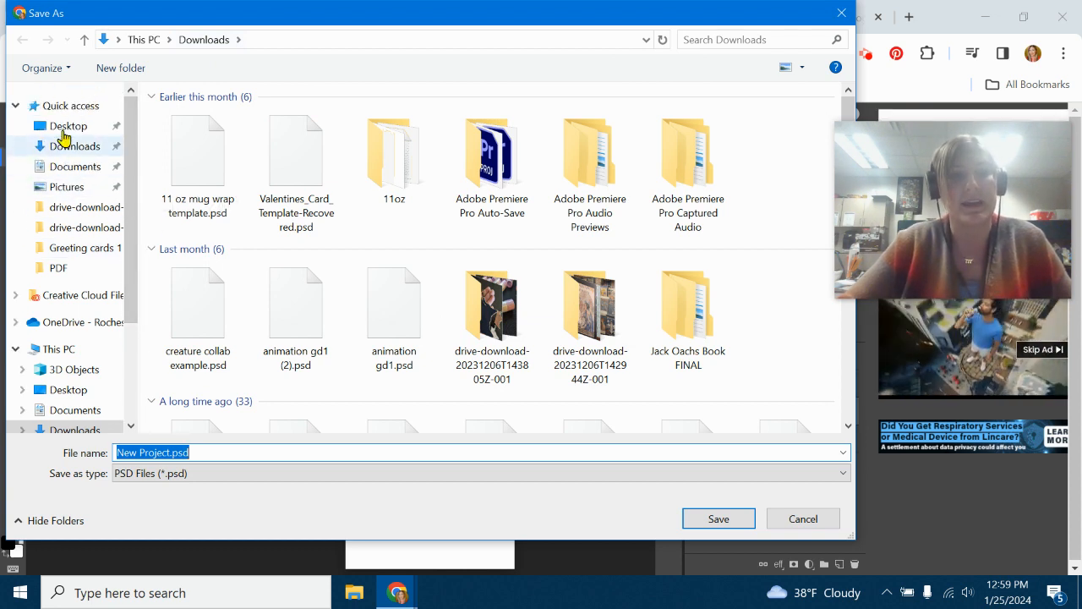
click(66, 174)
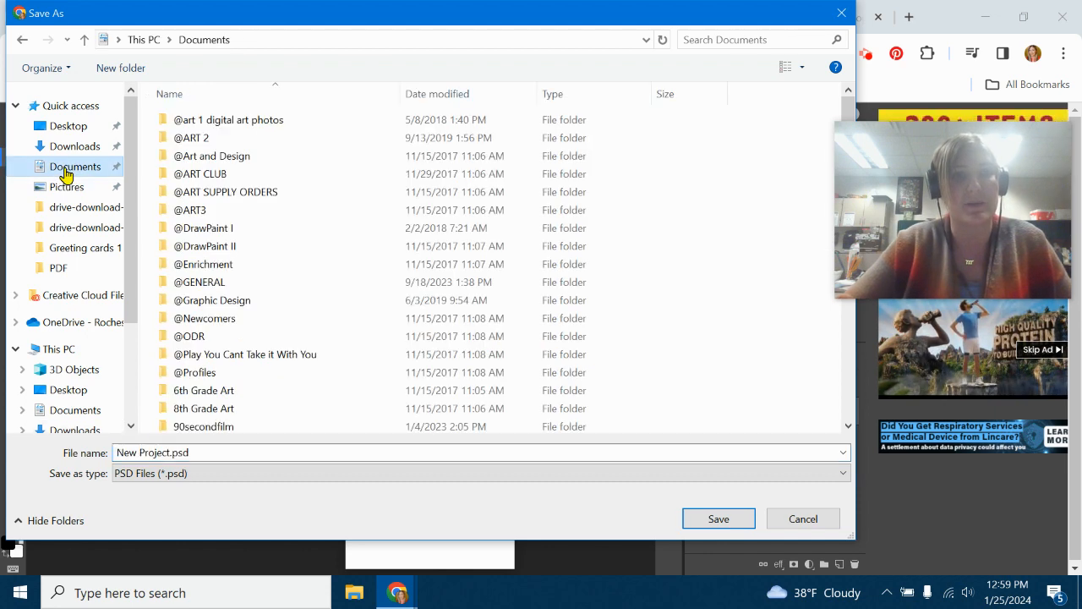
Create a folder named Graphic Design 1 in Documents and open it as the save location.
right_click(739, 189)
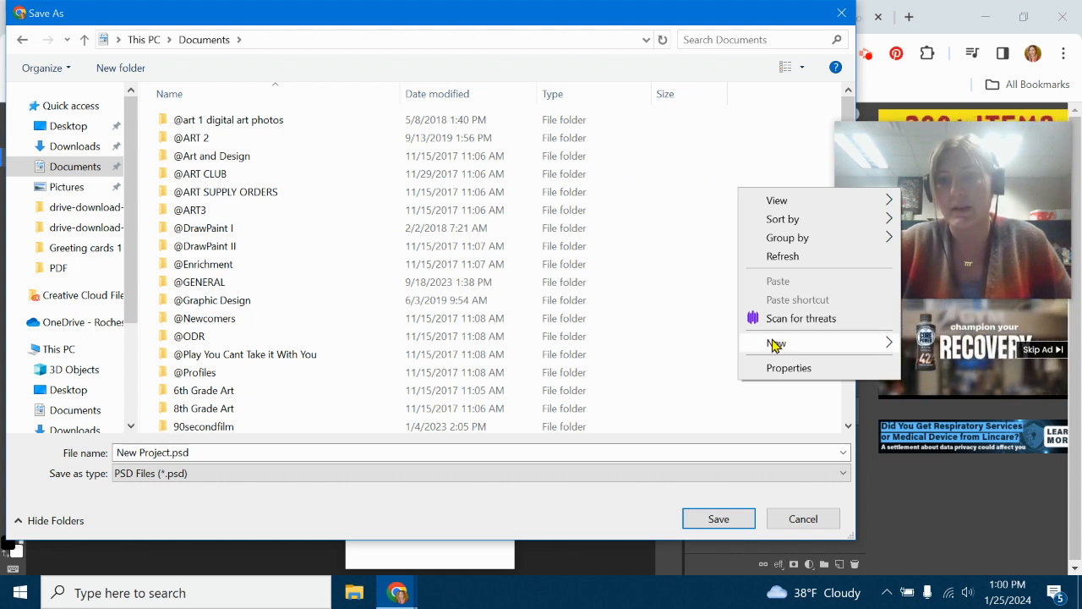
mouse_move(774, 345)
click(630, 345)
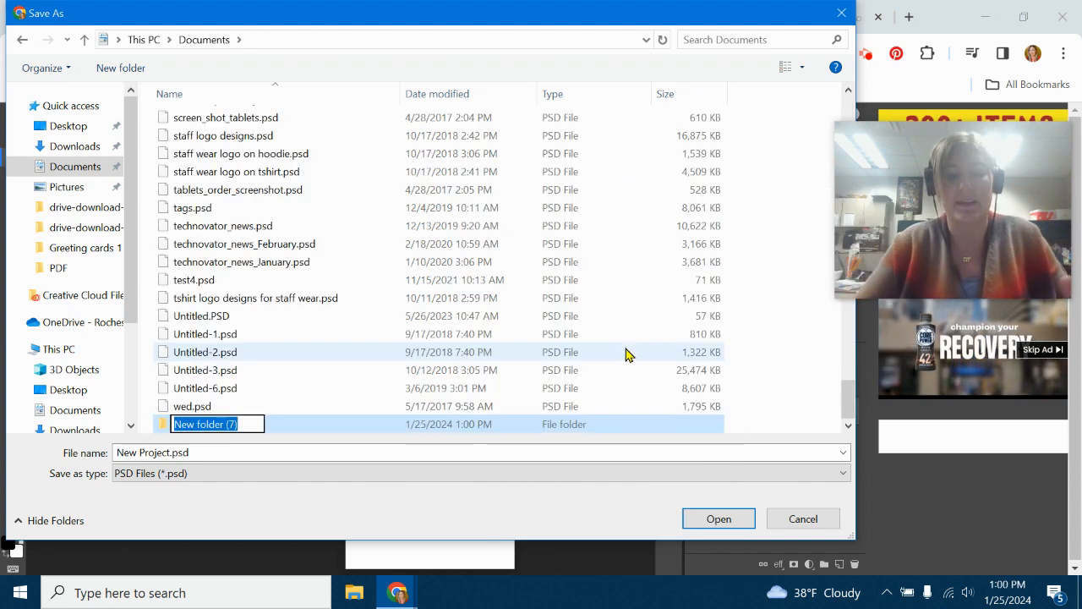
text(Graphic Des)
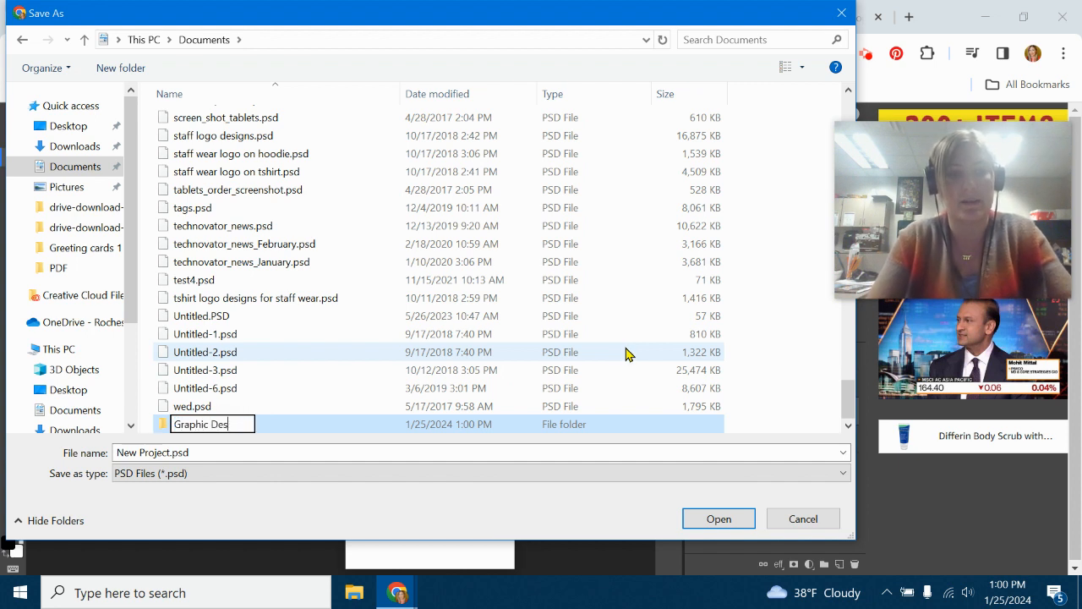
text(ign 1)
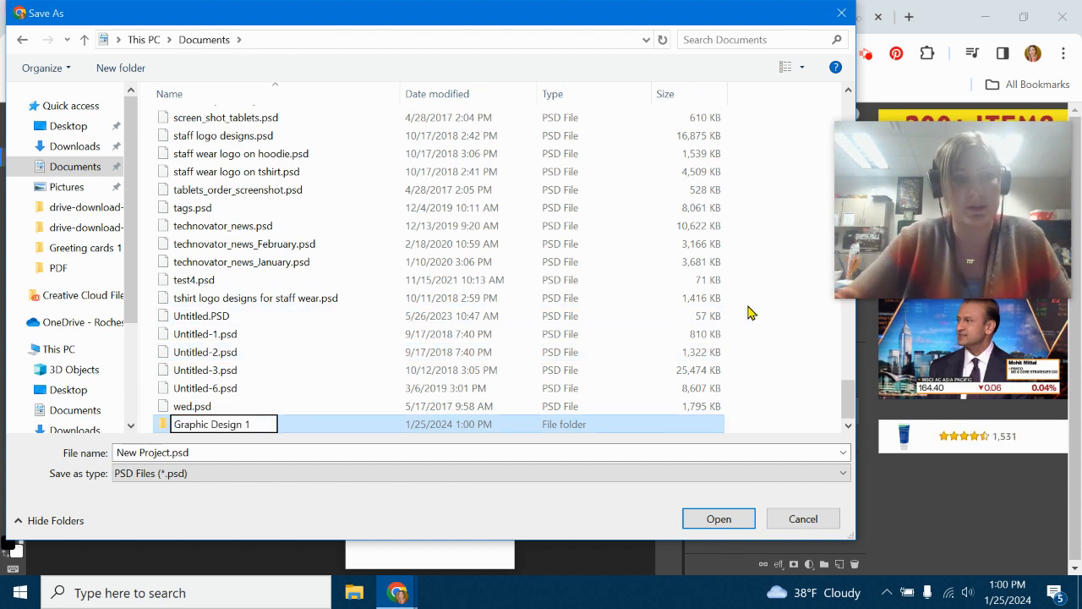
click(748, 313)
double_click(196, 424)
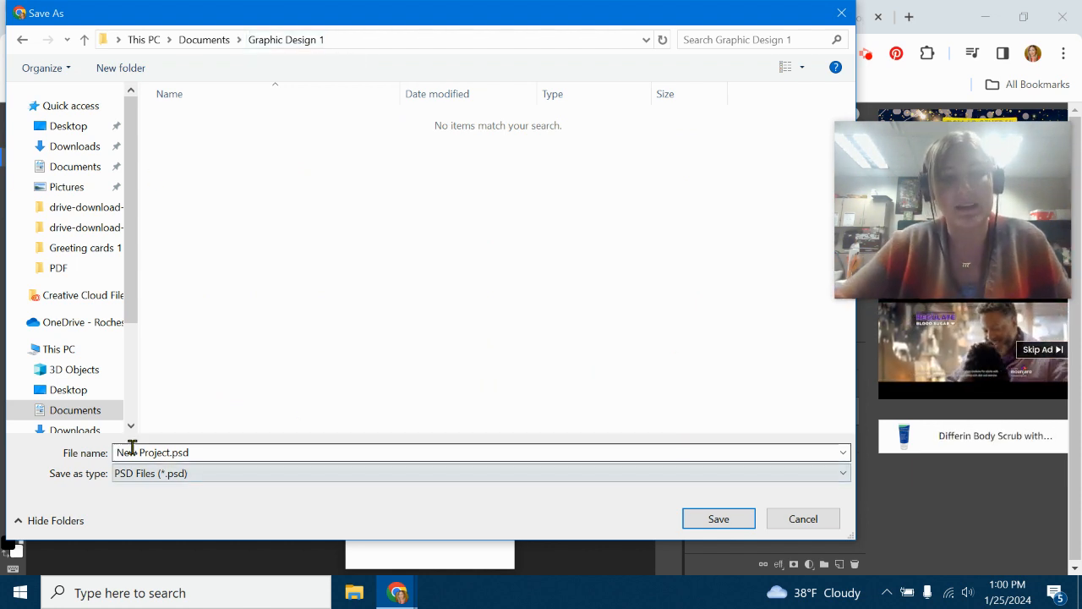
Try to save the project as photopeapractice in PSD format in the Graphic Design 1 folder.
drag(194, 453, 116, 450)
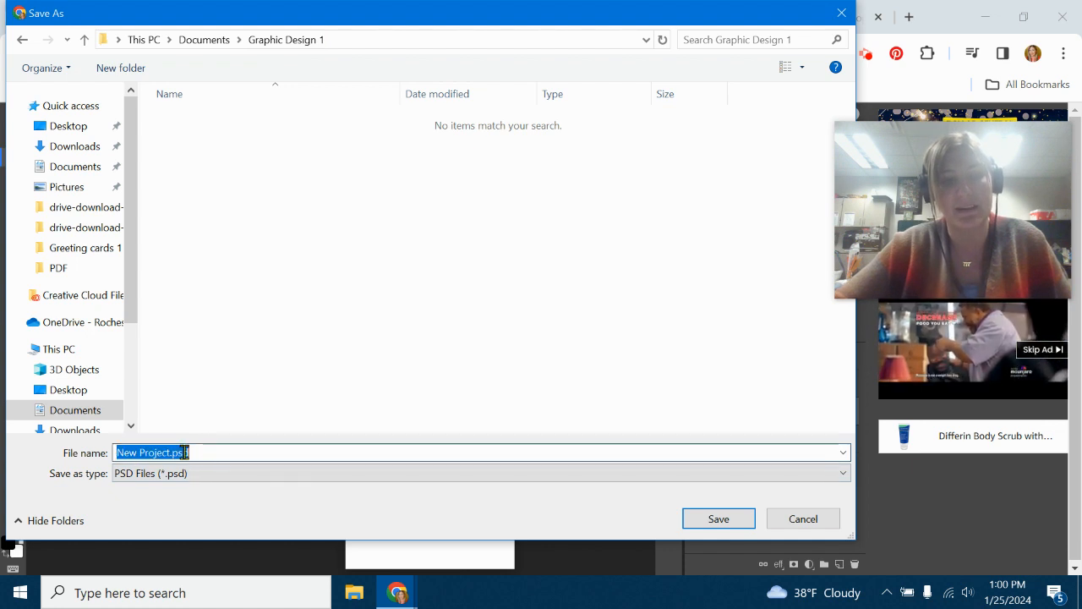
text(pho)
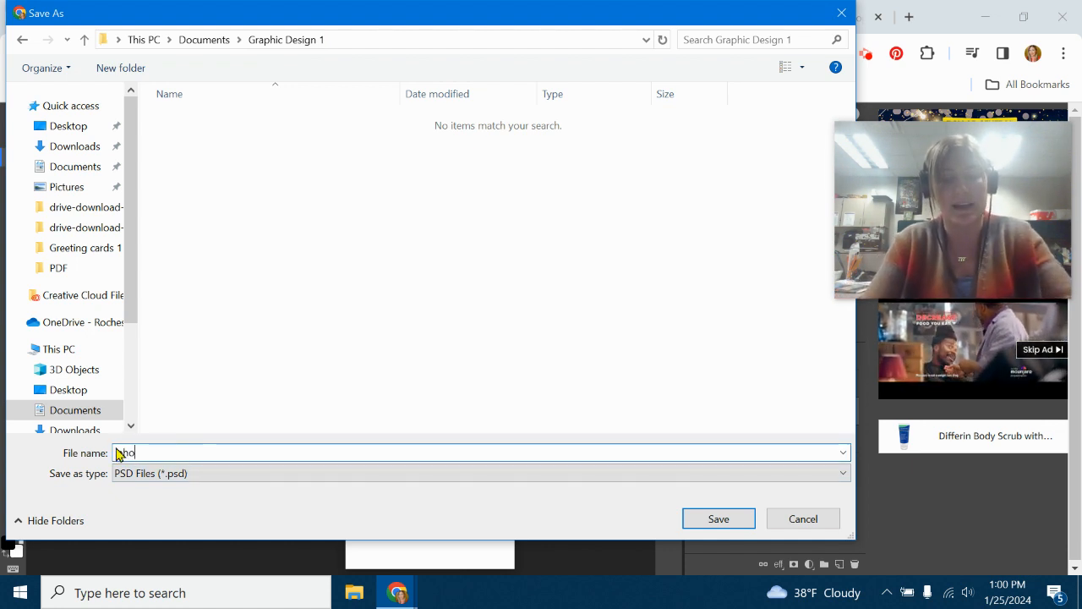
text(topeapractice)
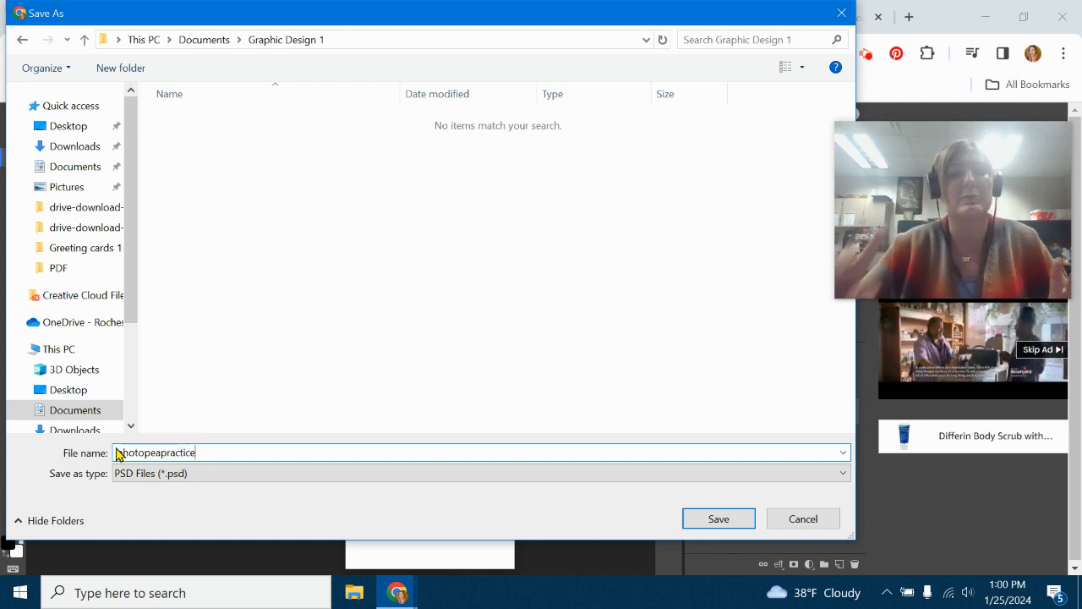
click(737, 517)
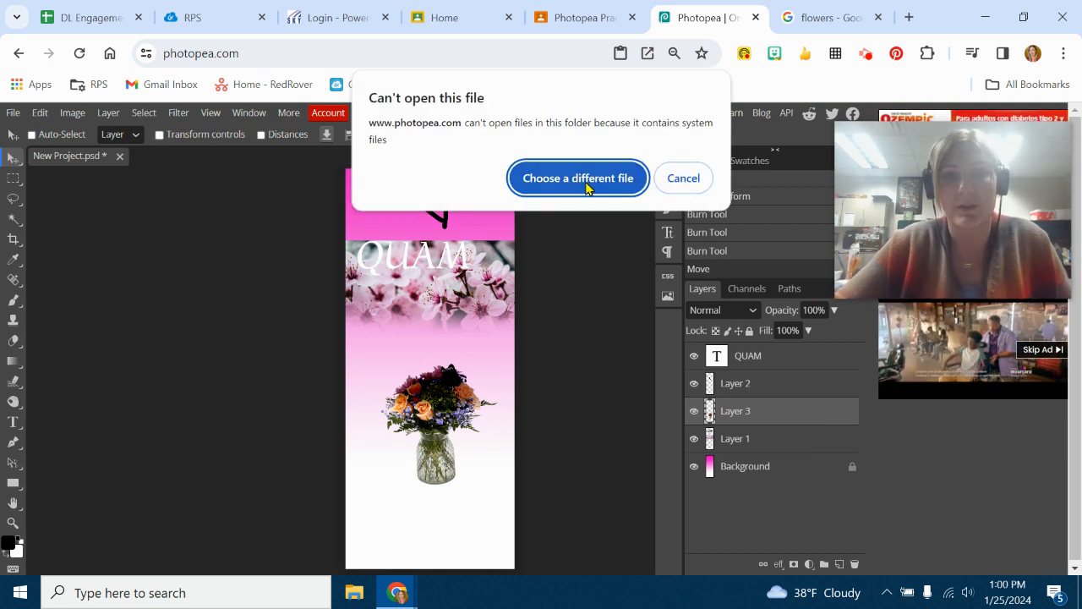
Choose a different save location, save the PSD as photopeapractice in Downloads, and return to the Photopea Practice assignment in Google Classroom.
click(586, 185)
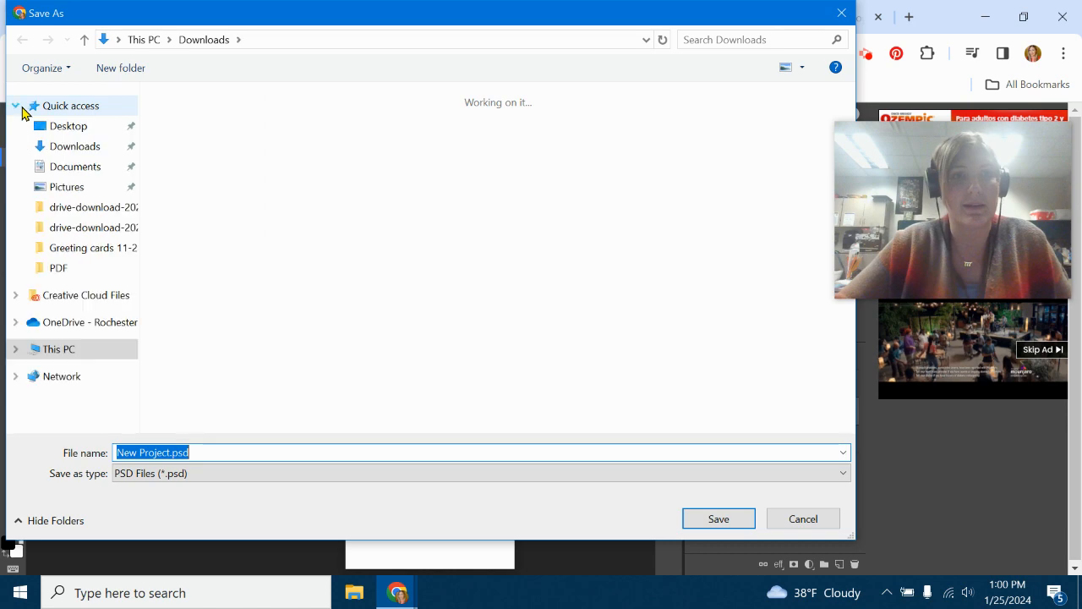
text(poto)
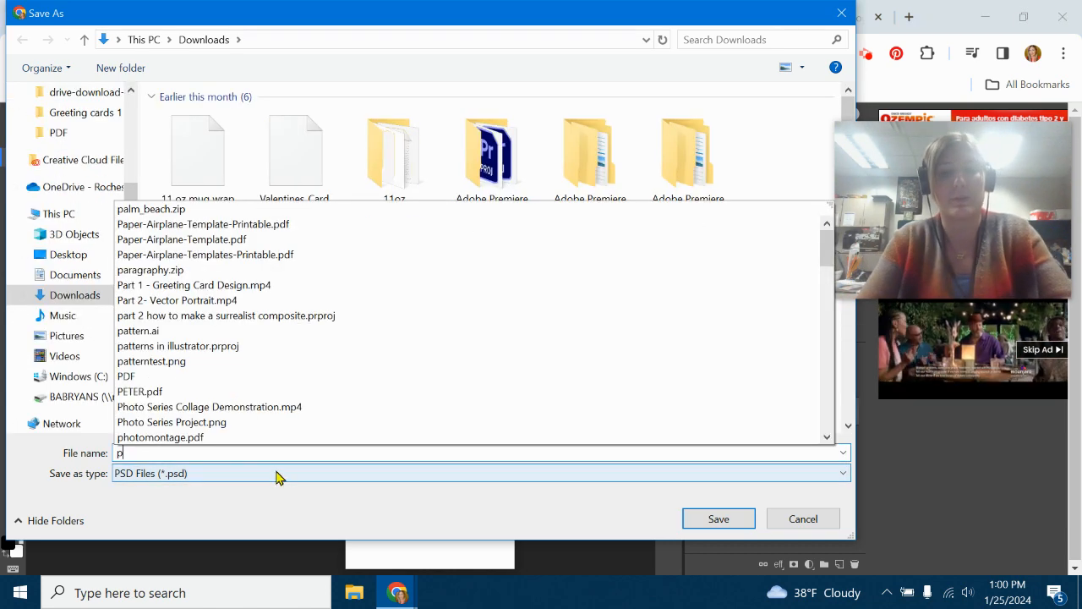
key(BackSpace)
key(BackSpace)
key(BackSpace)
text(hotopeap)
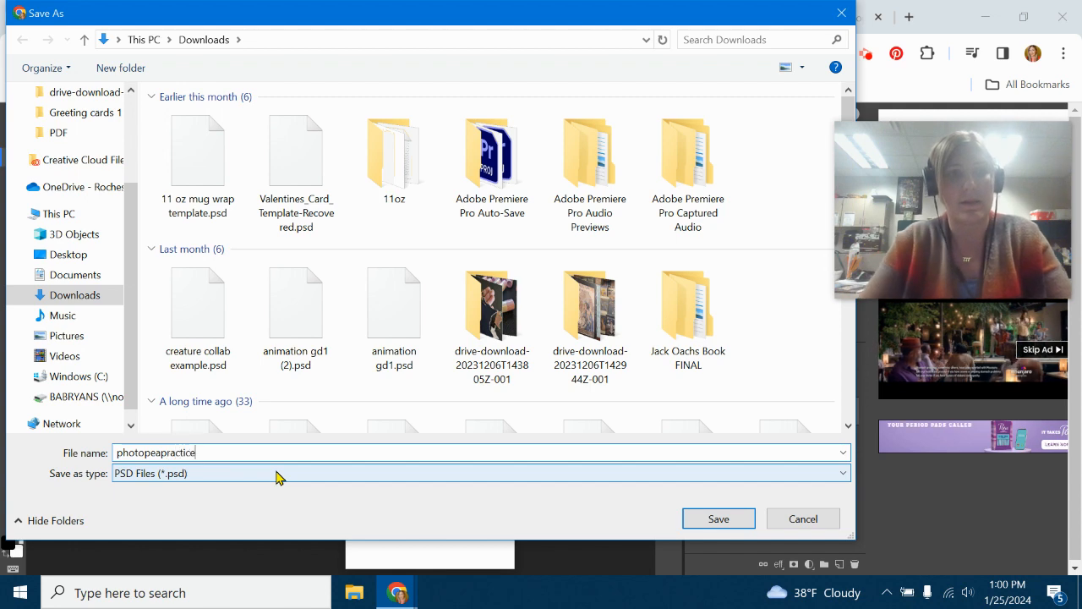
text(ractice)
click(717, 519)
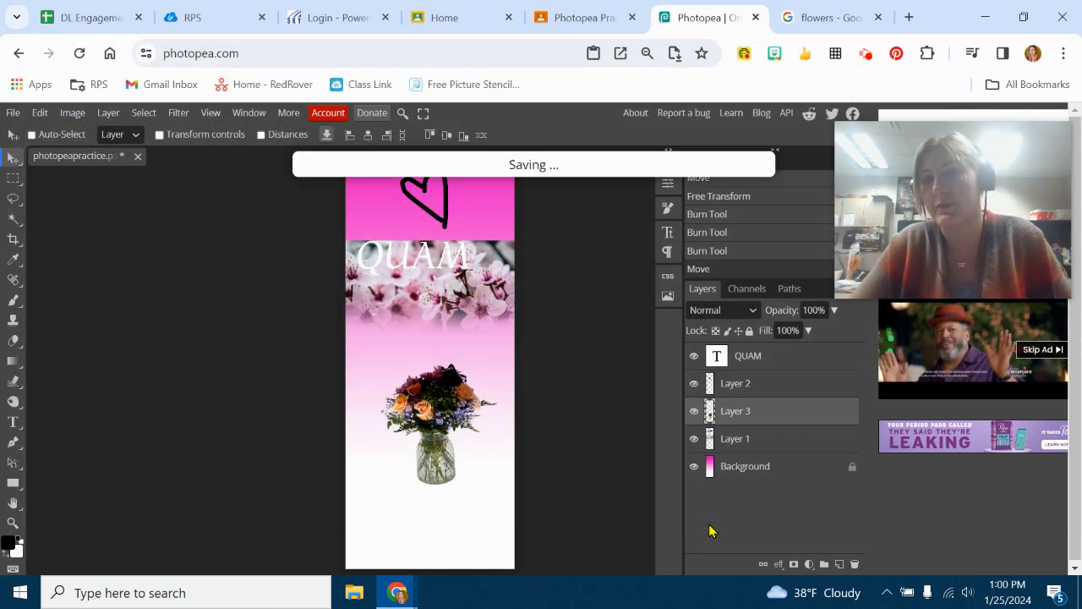
click(560, 20)
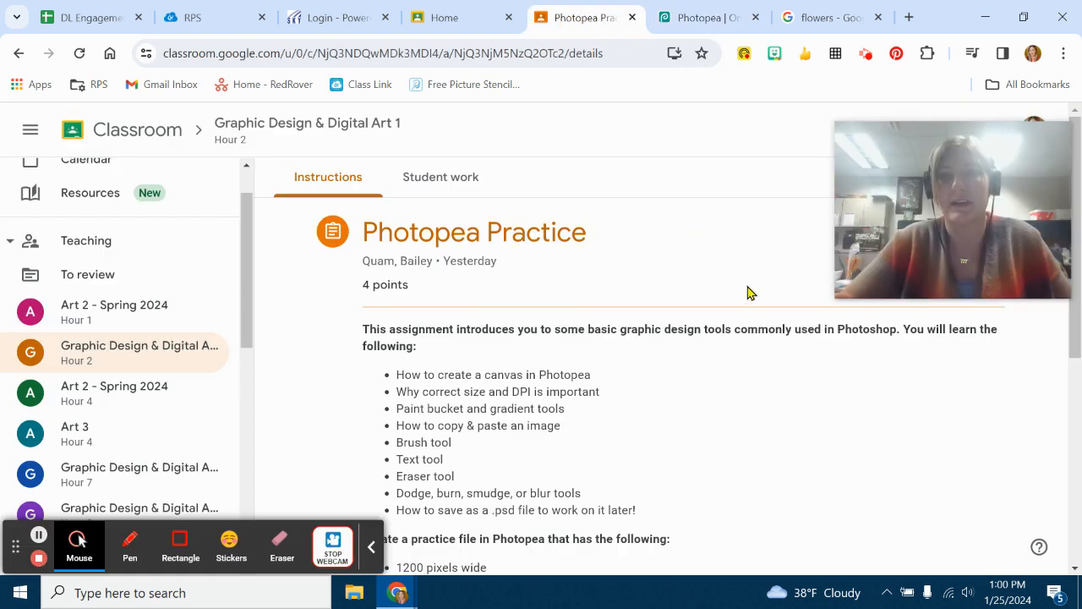